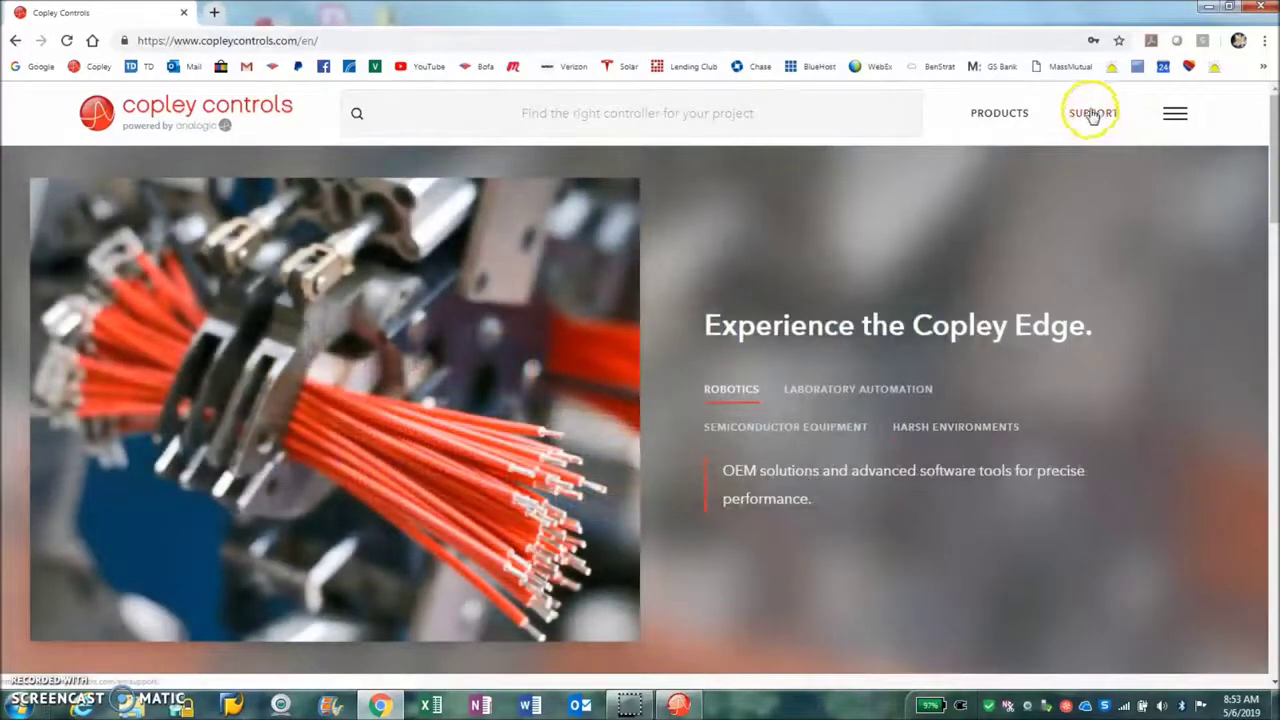
- Open the Copley Controls Support page and scroll down to the Xenus resources
click(1093, 114)
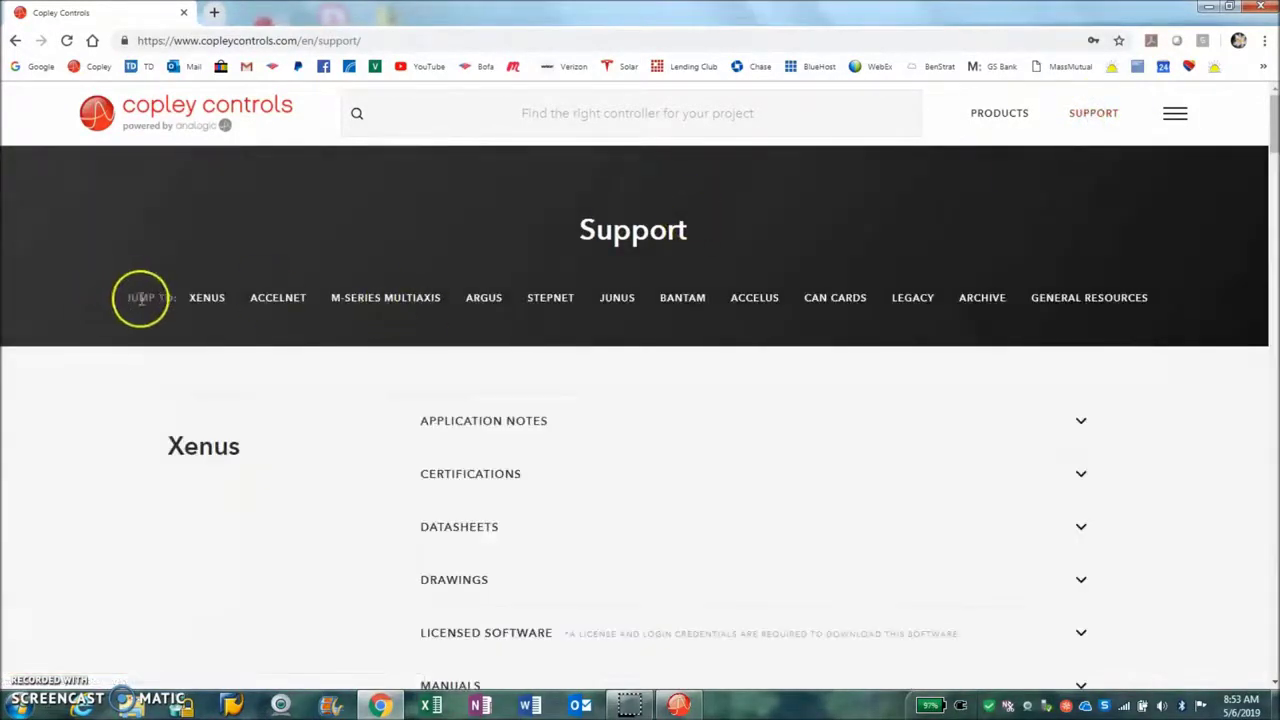
scroll(300, 515, down, 2)
scroll(335, 523, down, 1)
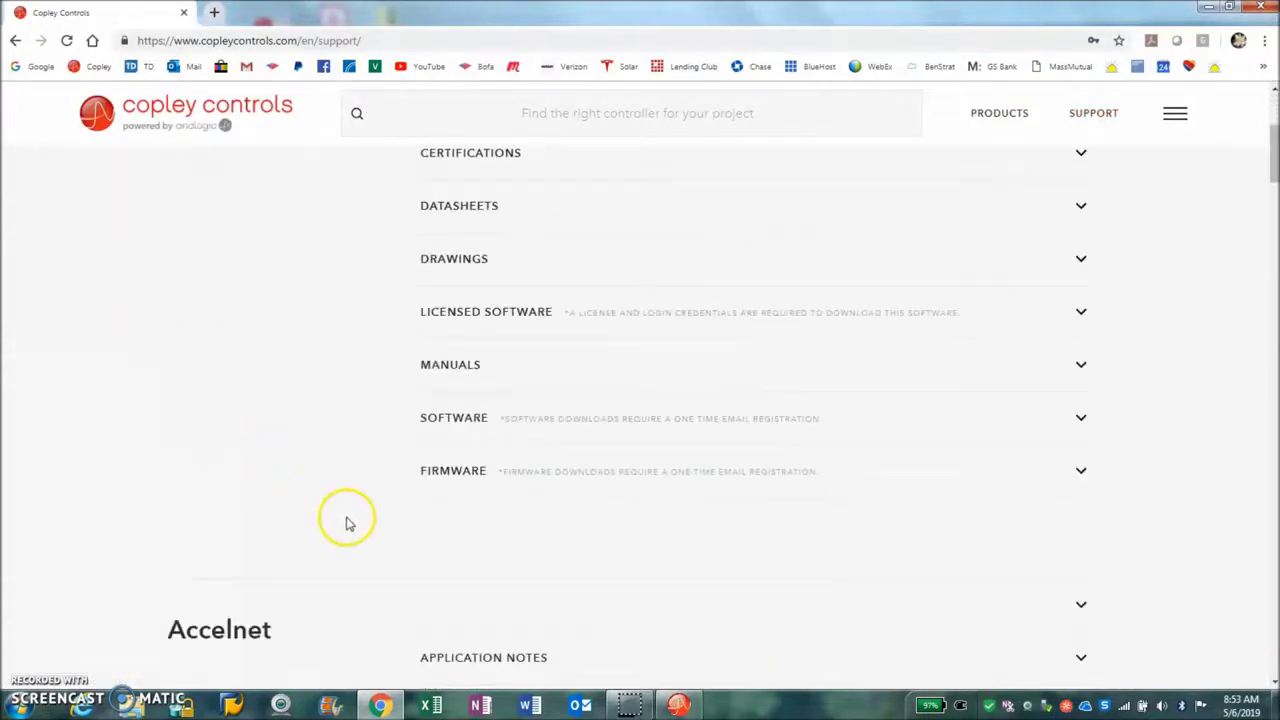
- Expand the Xenus SOFTWARE list and highlight CME2 Software Ver 8.0
click(1080, 420)
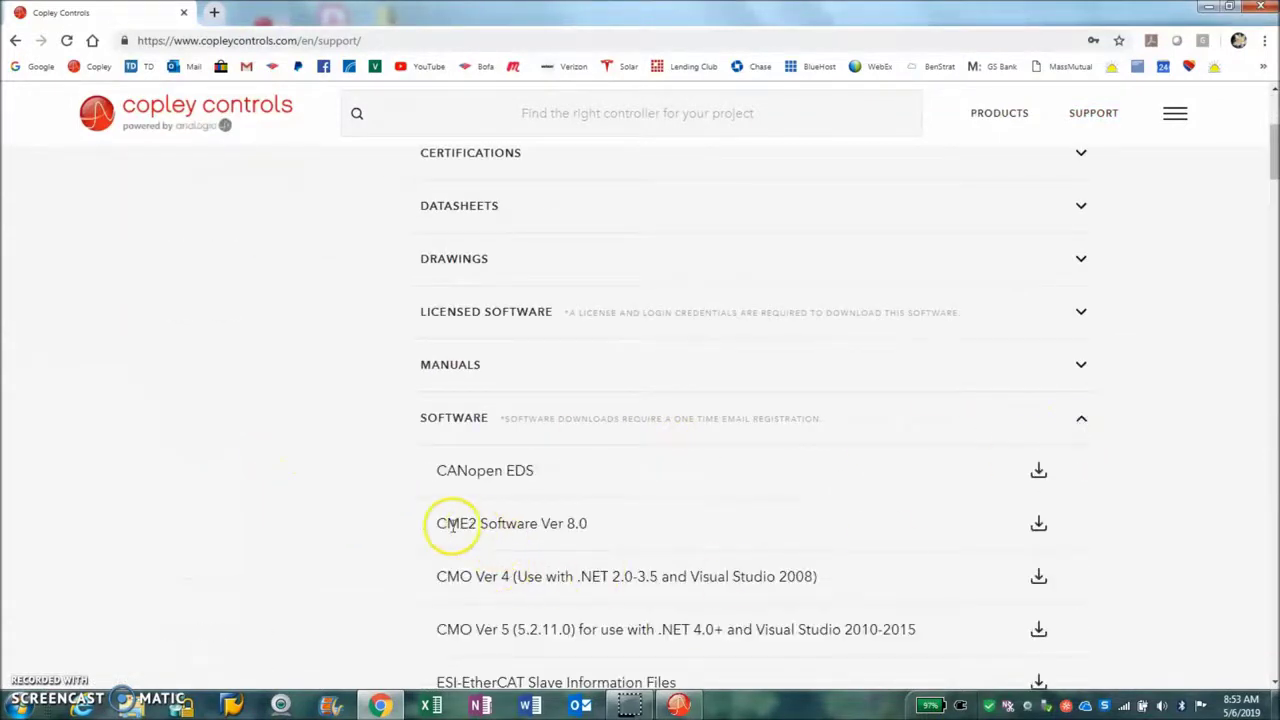
drag(590, 523, 437, 523)
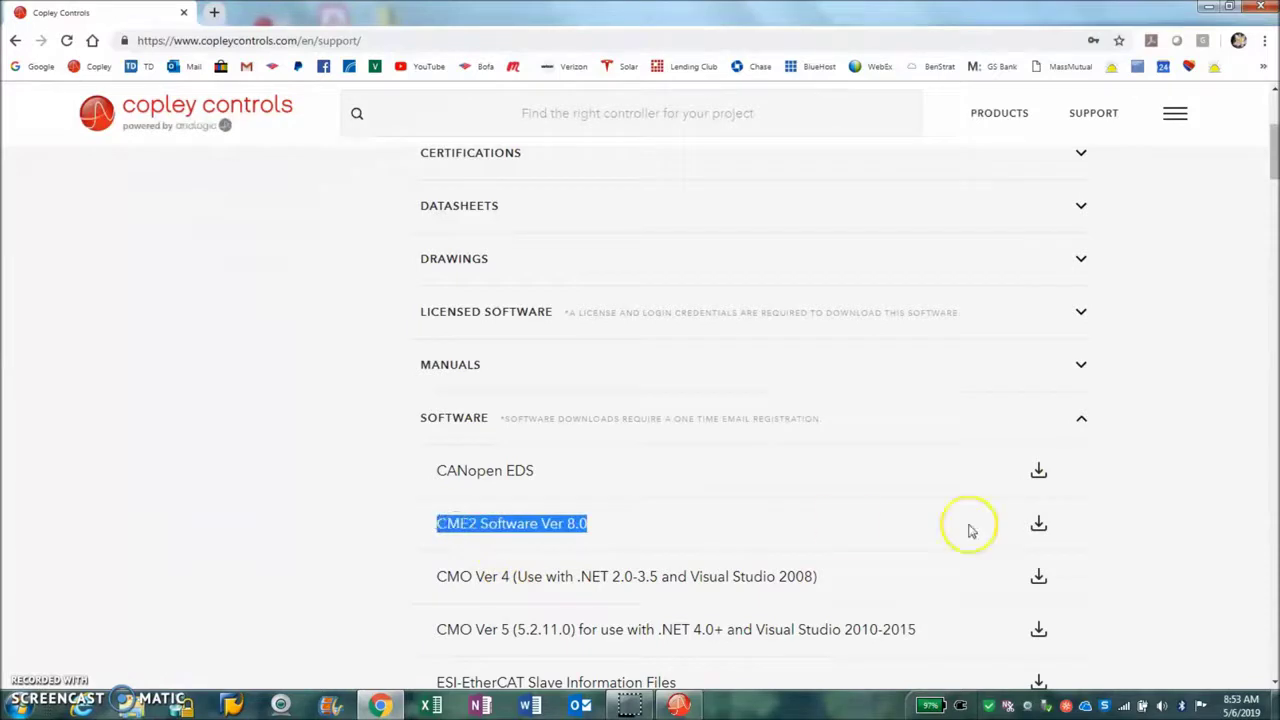
click(1040, 535)
click(1092, 575)
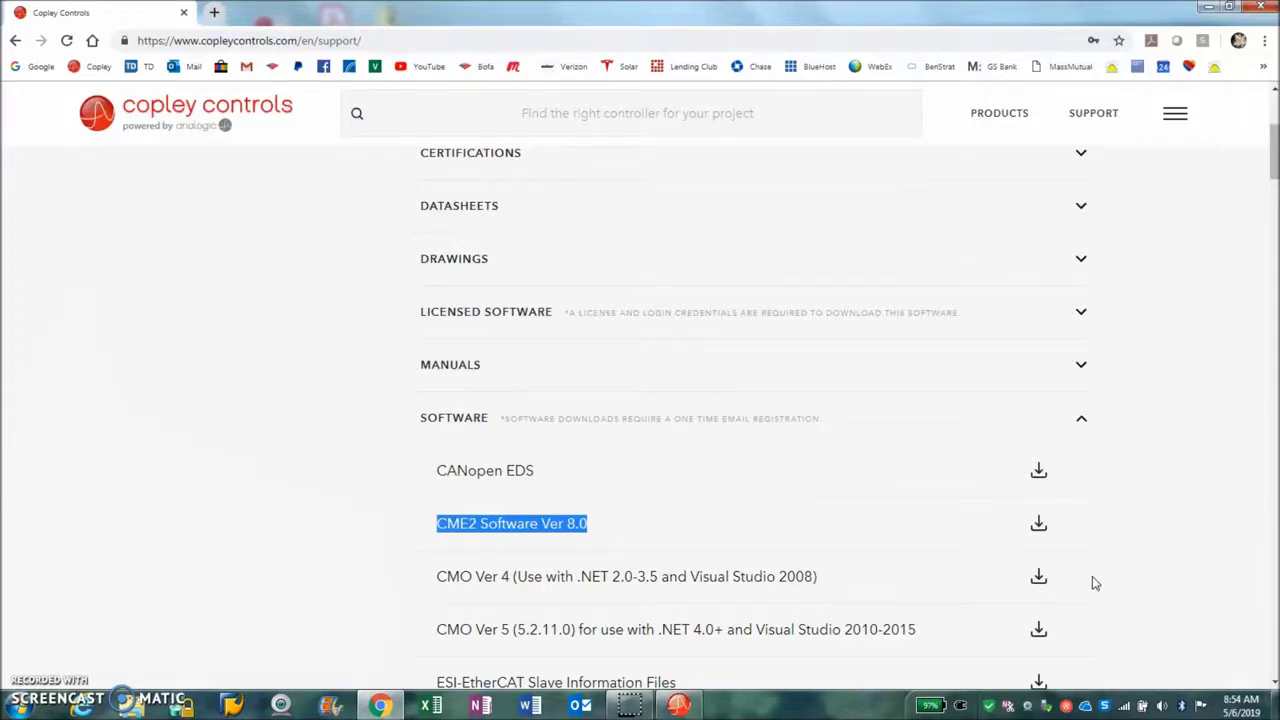
- Scroll through the Xenus resources and return to the top of the Support page
scroll(1096, 583, down, 2)
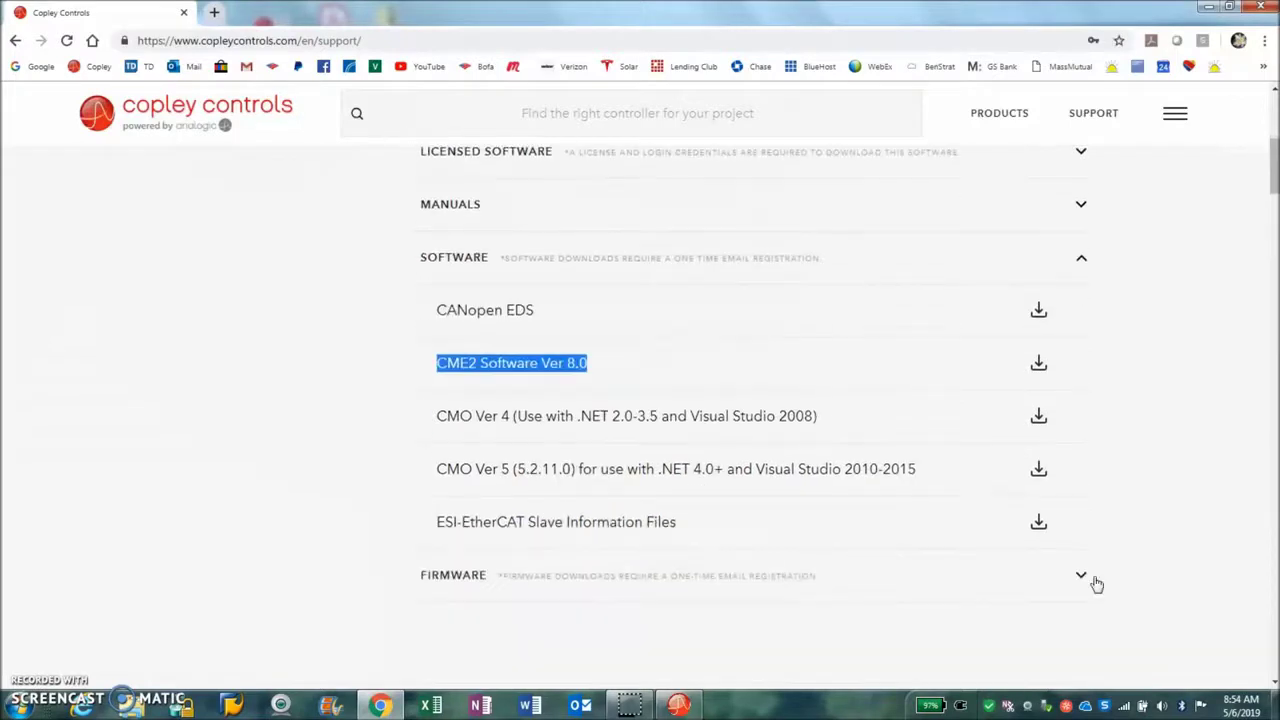
scroll(1096, 583, up, 1)
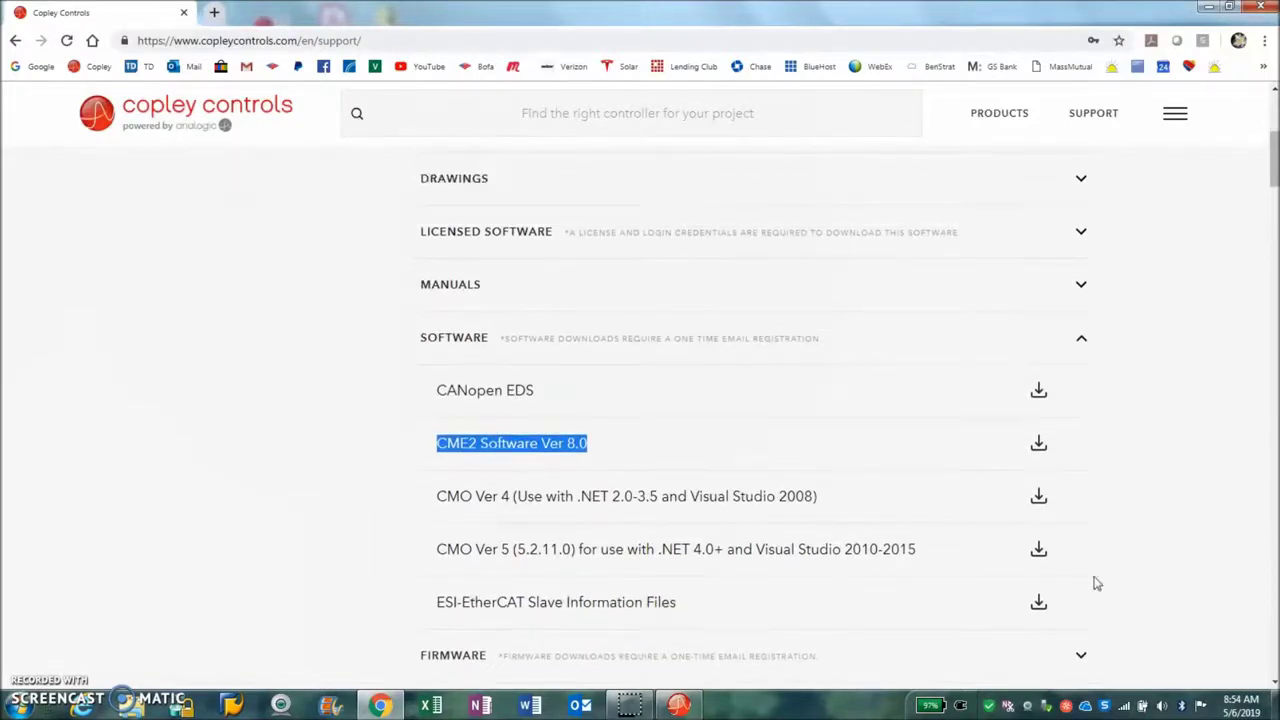
click(1175, 526)
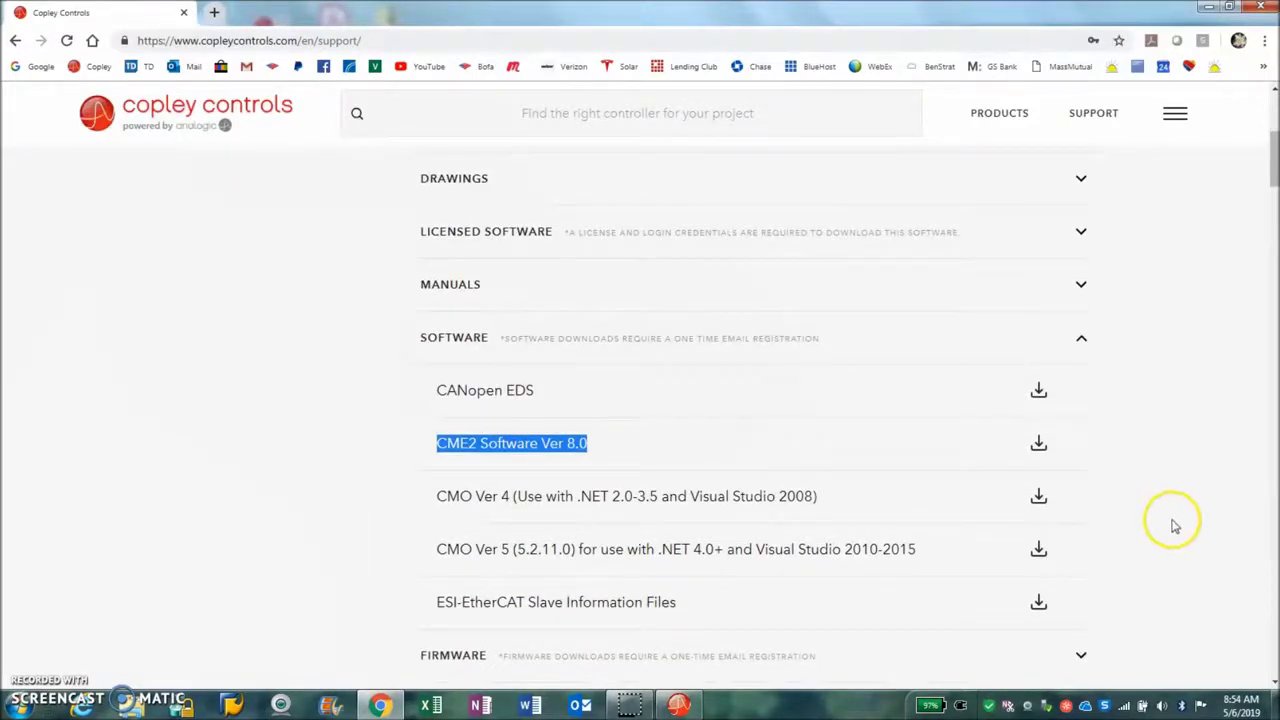
scroll(1175, 526, down, 1)
scroll(1175, 526, up, 1)
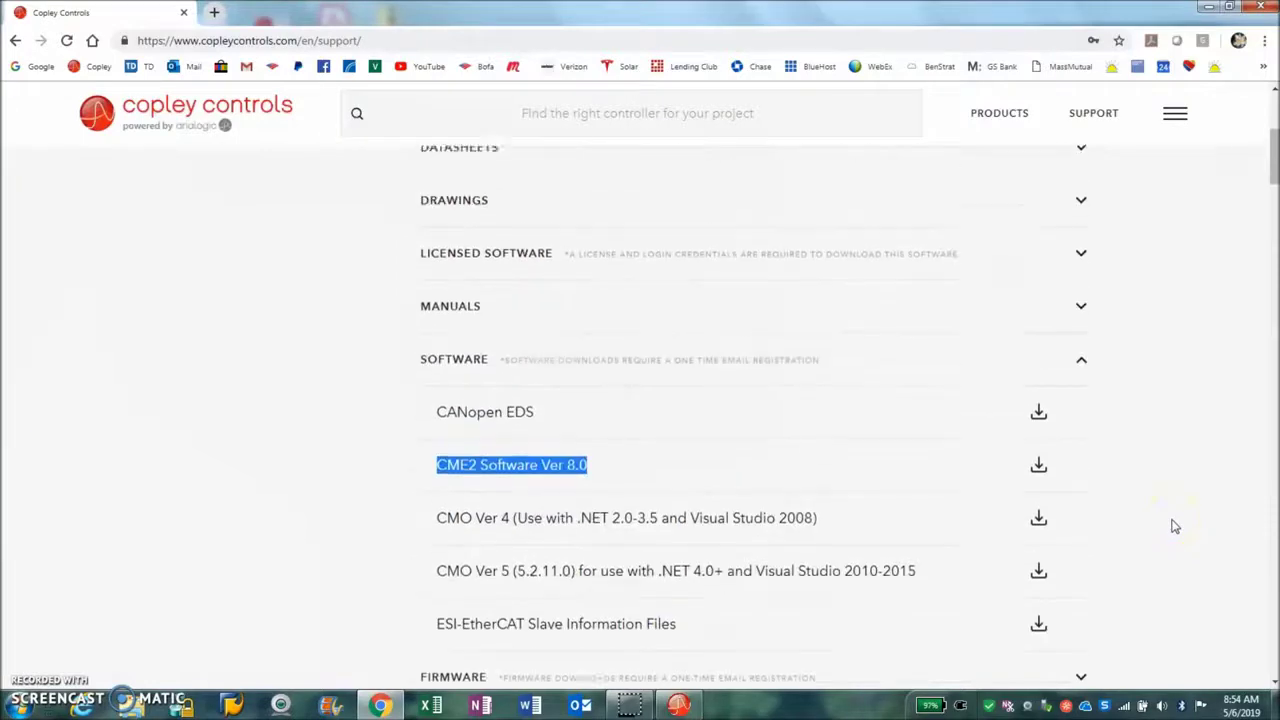
scroll(1175, 526, up, 5)
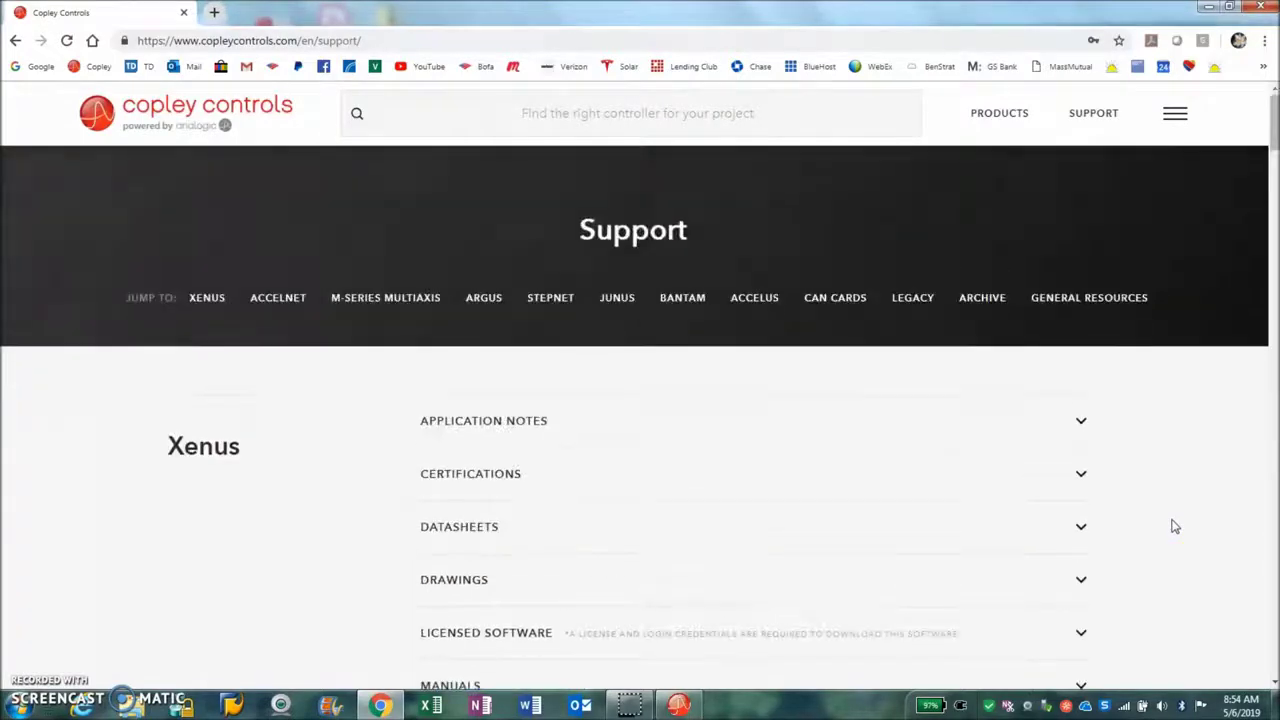
- Jump to the Legacy section, expand its SOFTWARE list and highlight CME2 Ver 8.0
click(918, 299)
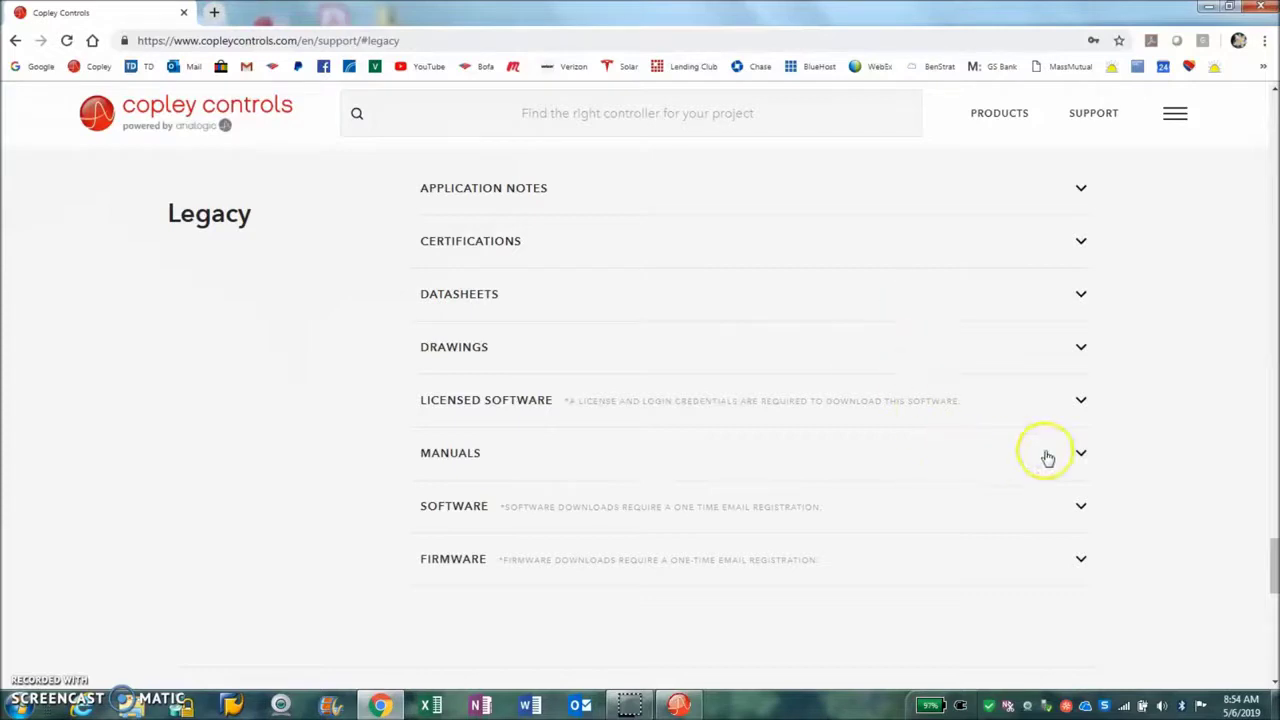
click(1084, 456)
click(1080, 510)
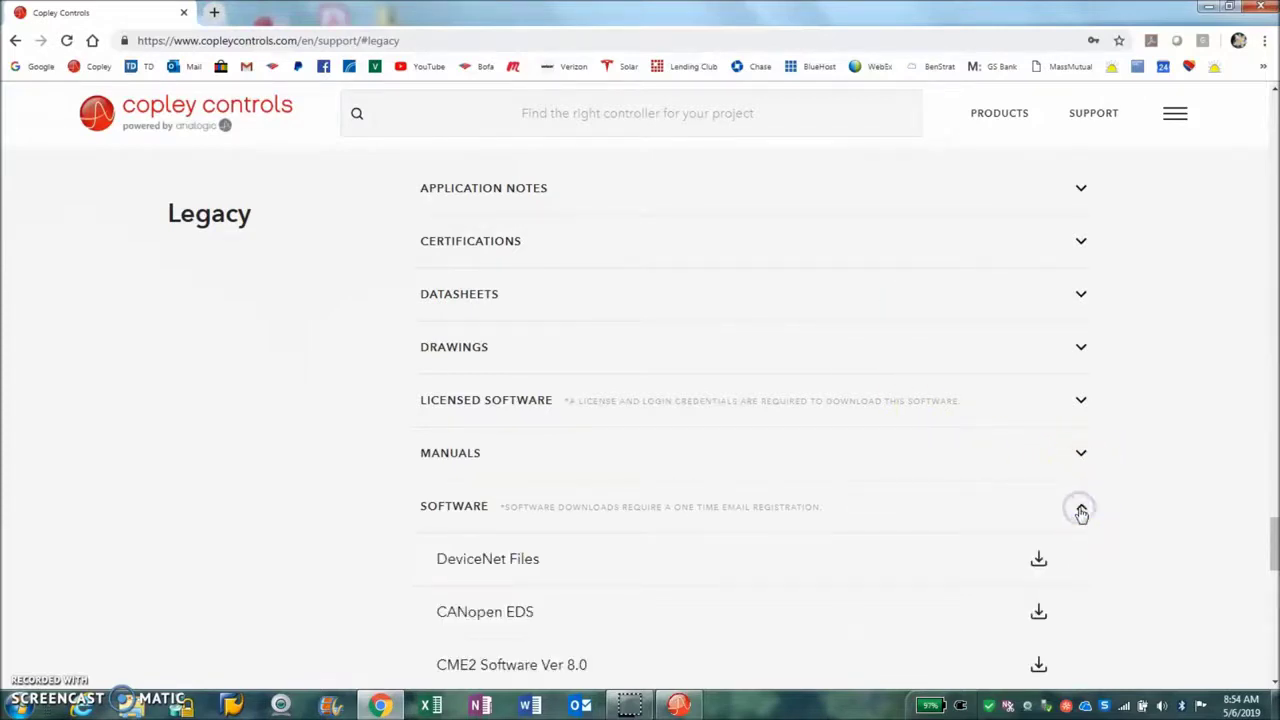
scroll(1080, 512, down, 2)
click(566, 504)
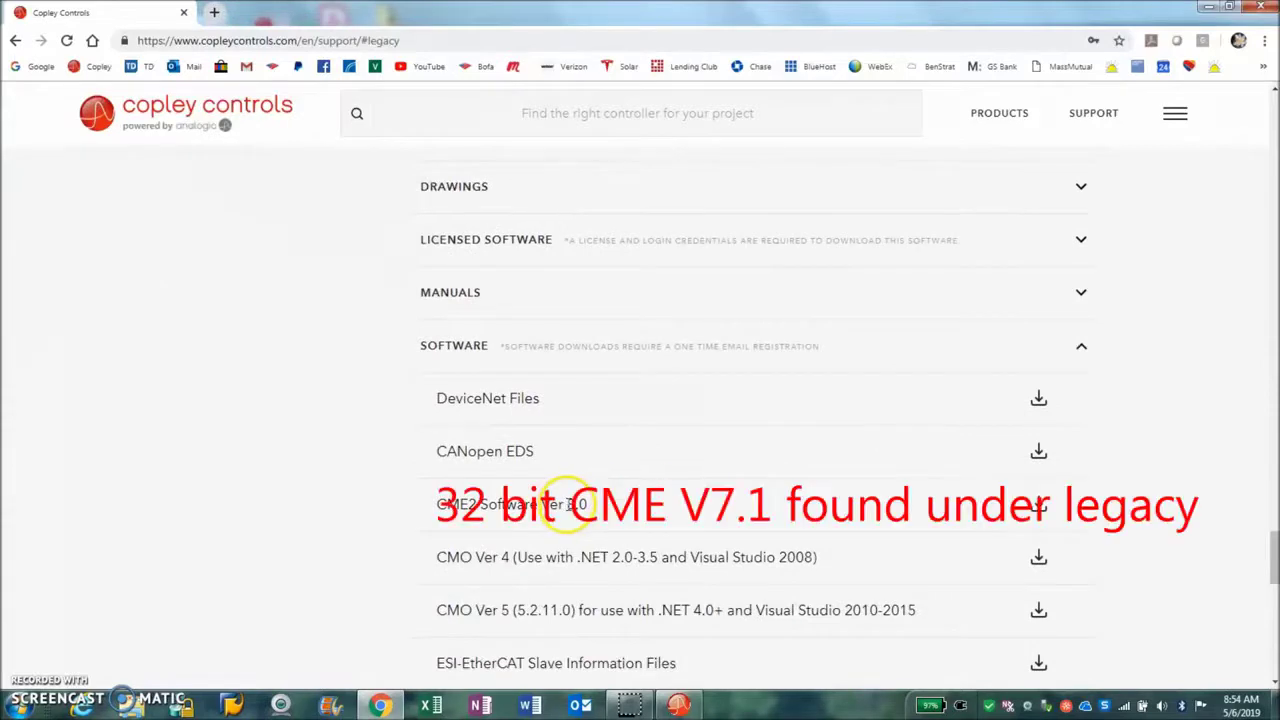
drag(587, 504, 550, 505)
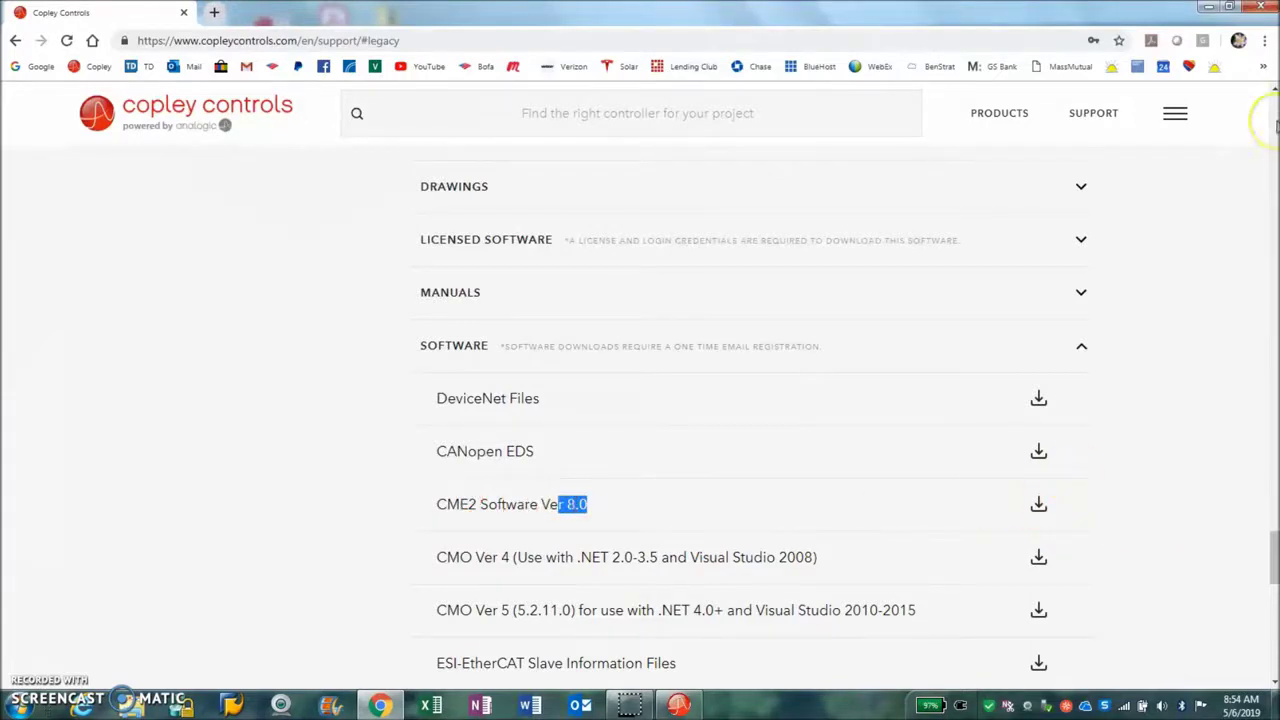
- Go to the Partner Resources page from the site's hamburger menu
scroll(1274, 122, up, 5)
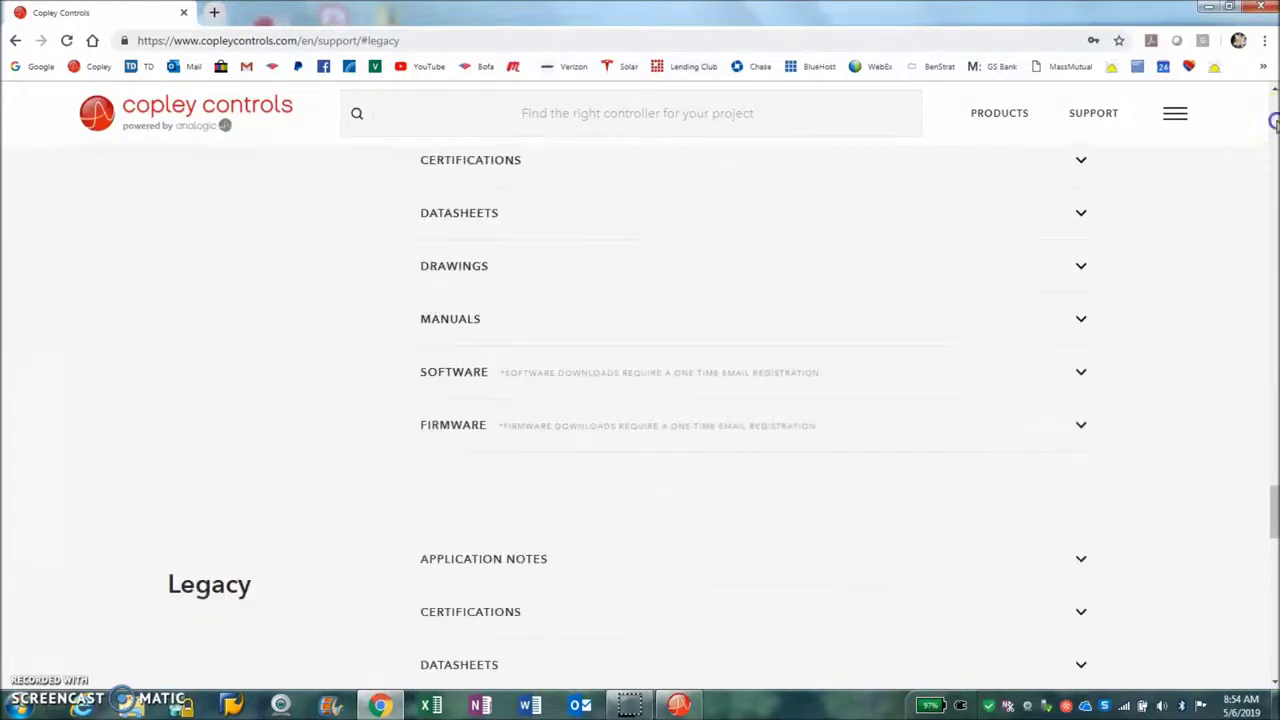
click(1176, 118)
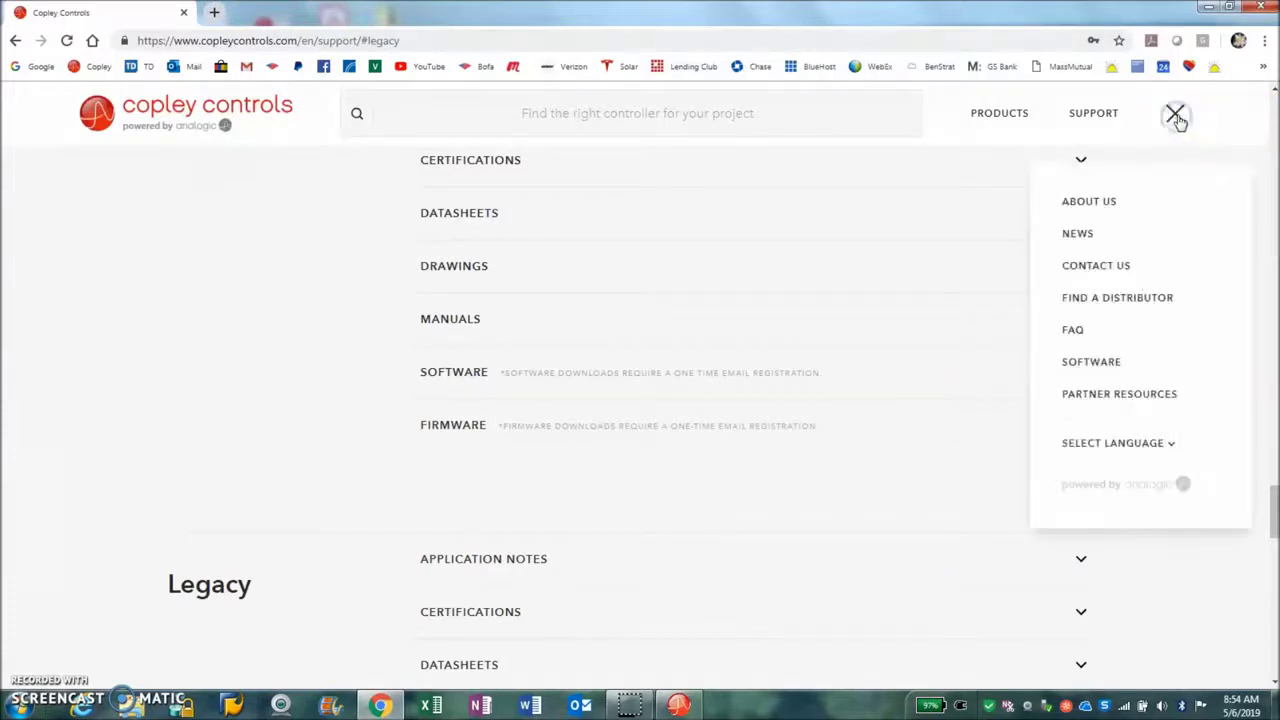
click(1145, 402)
- Log in to Partner Resources with the pre-filled credentials and scroll the downloads
click(640, 543)
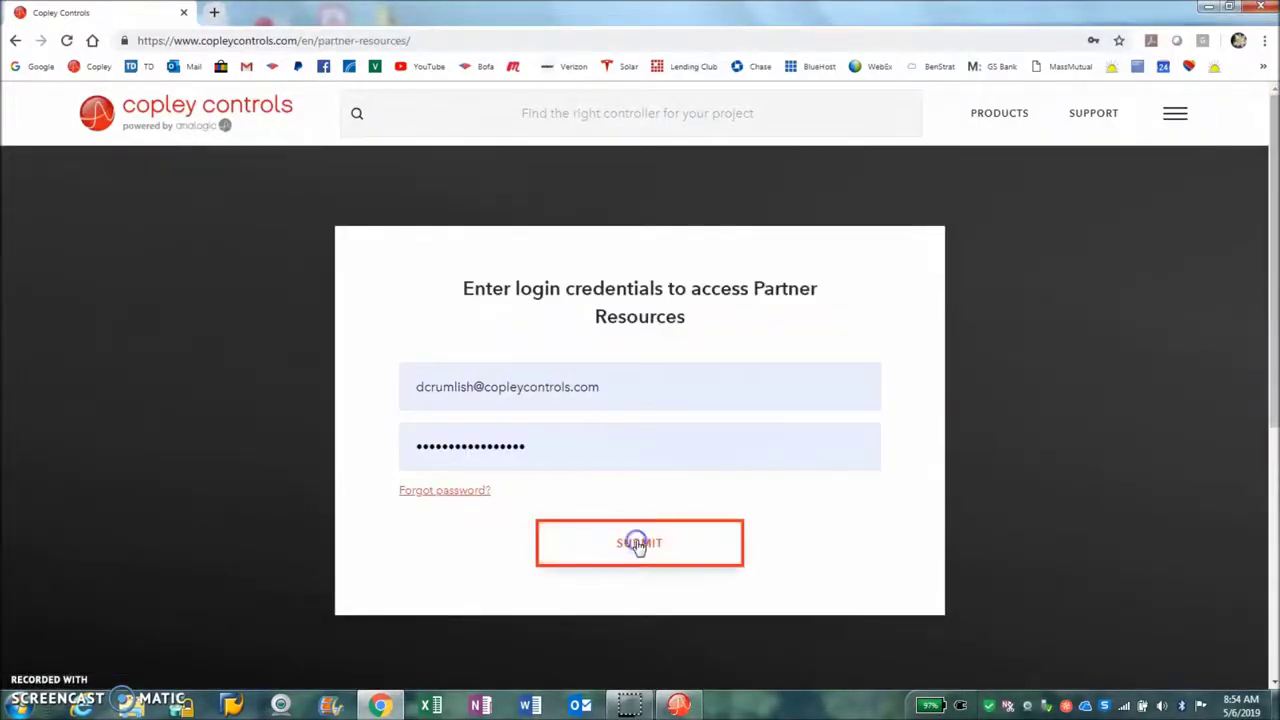
scroll(640, 546, down, 2)
scroll(640, 546, down, 1)
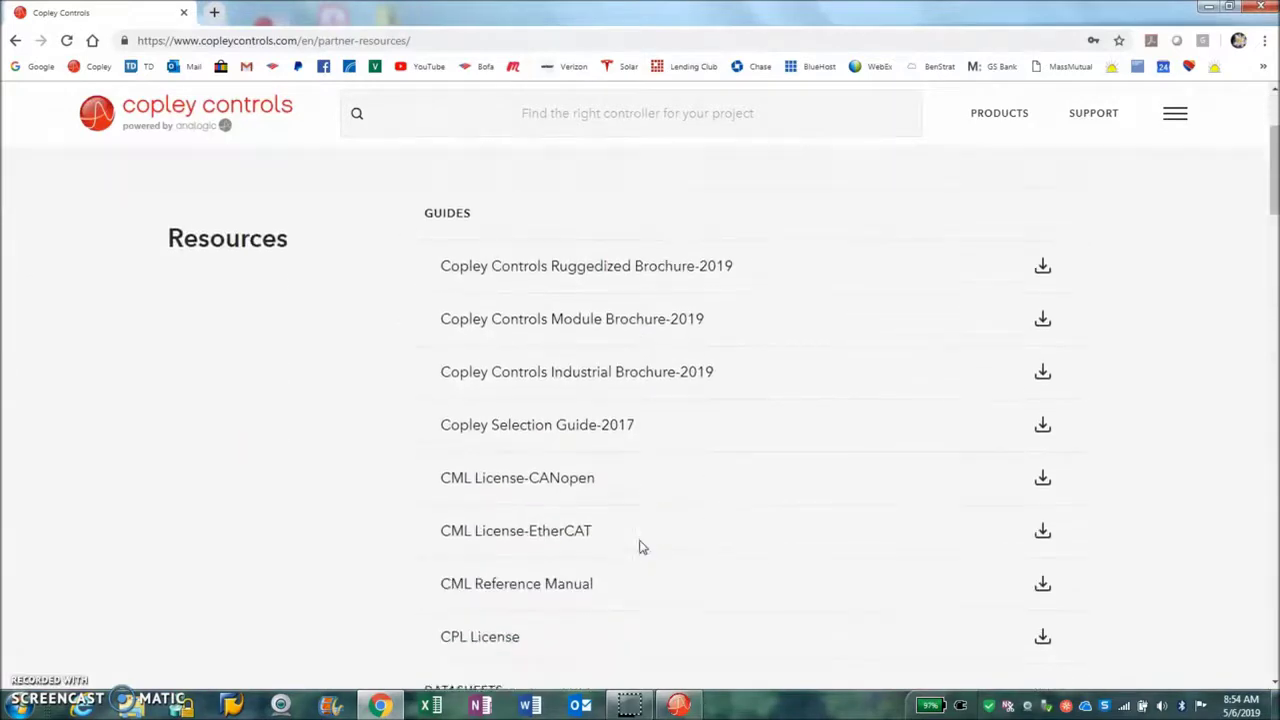
scroll(640, 546, down, 1)
- Find 'CME' on the page, highlight the CME2 Ver 8.0 entry, and minimise Chrome
key(ctrl+f)
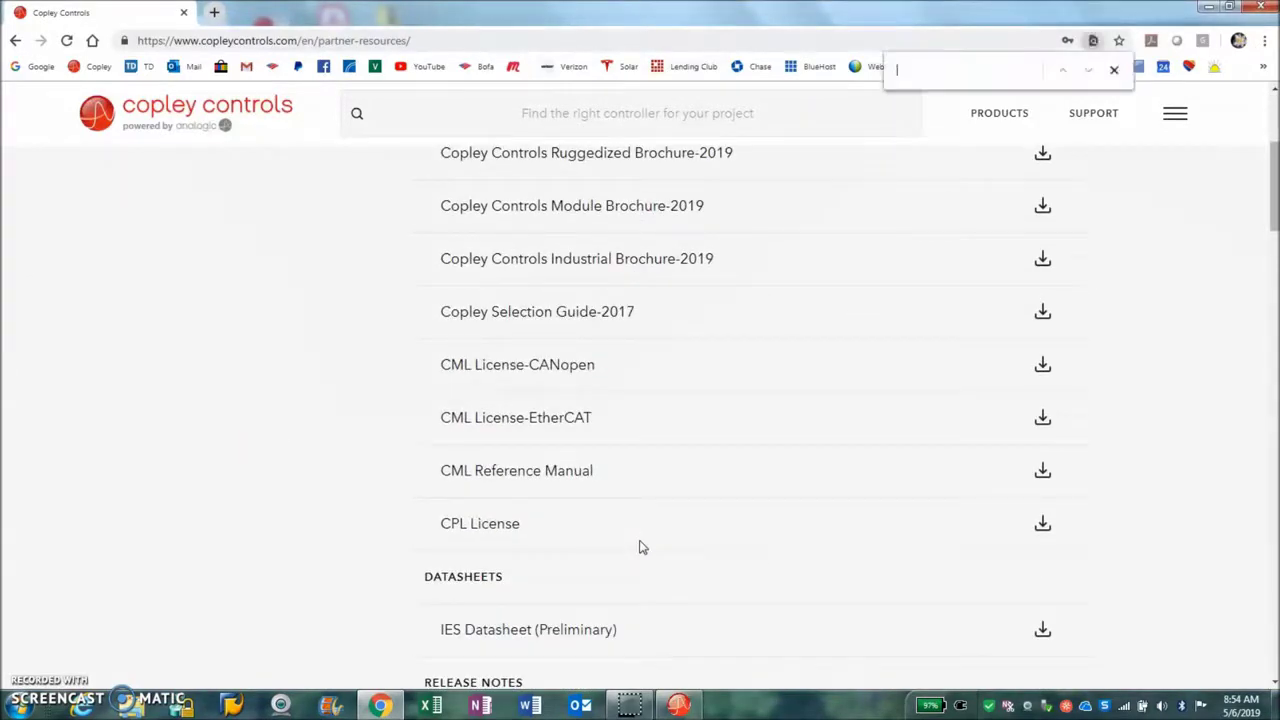
text(CME)
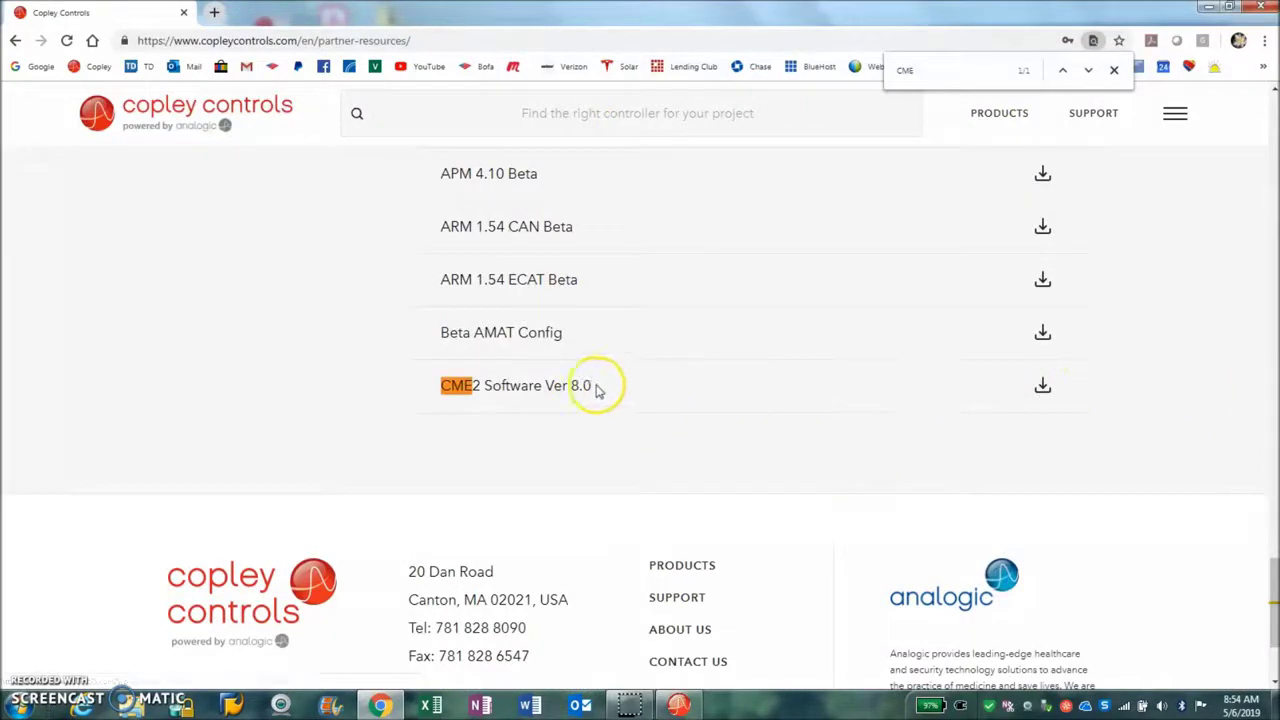
double_click(579, 386)
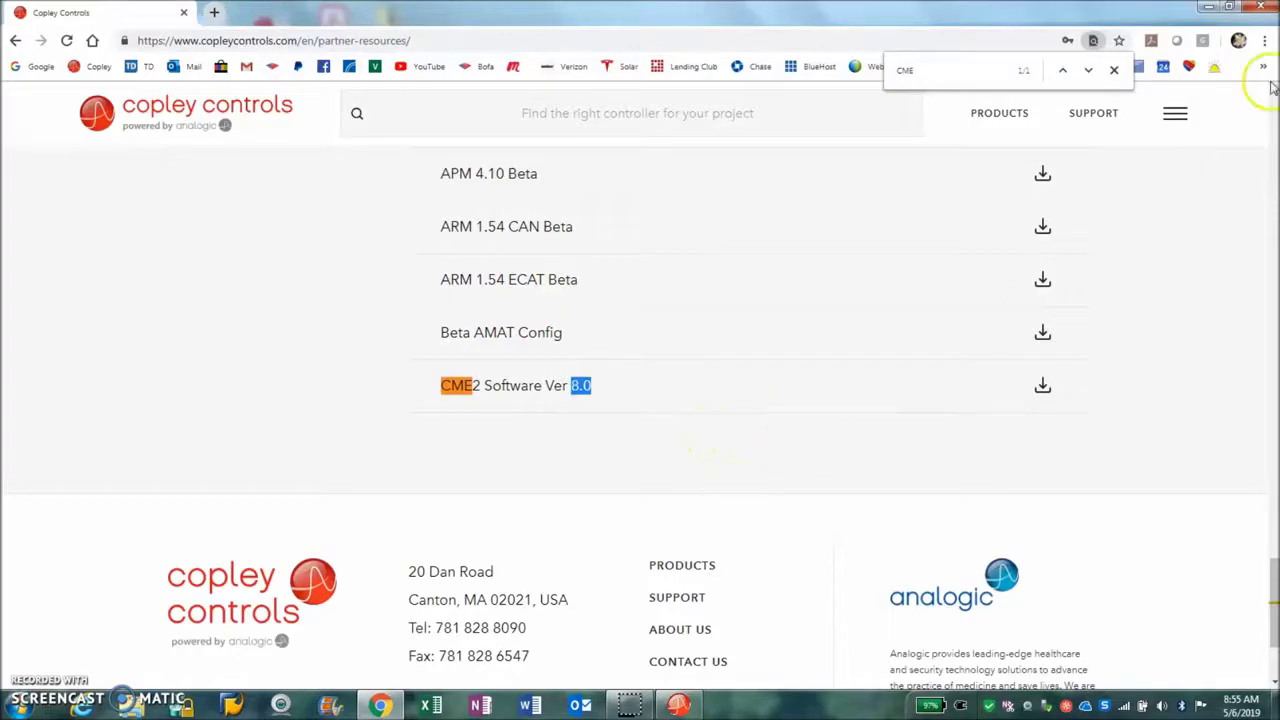
click(1210, 10)
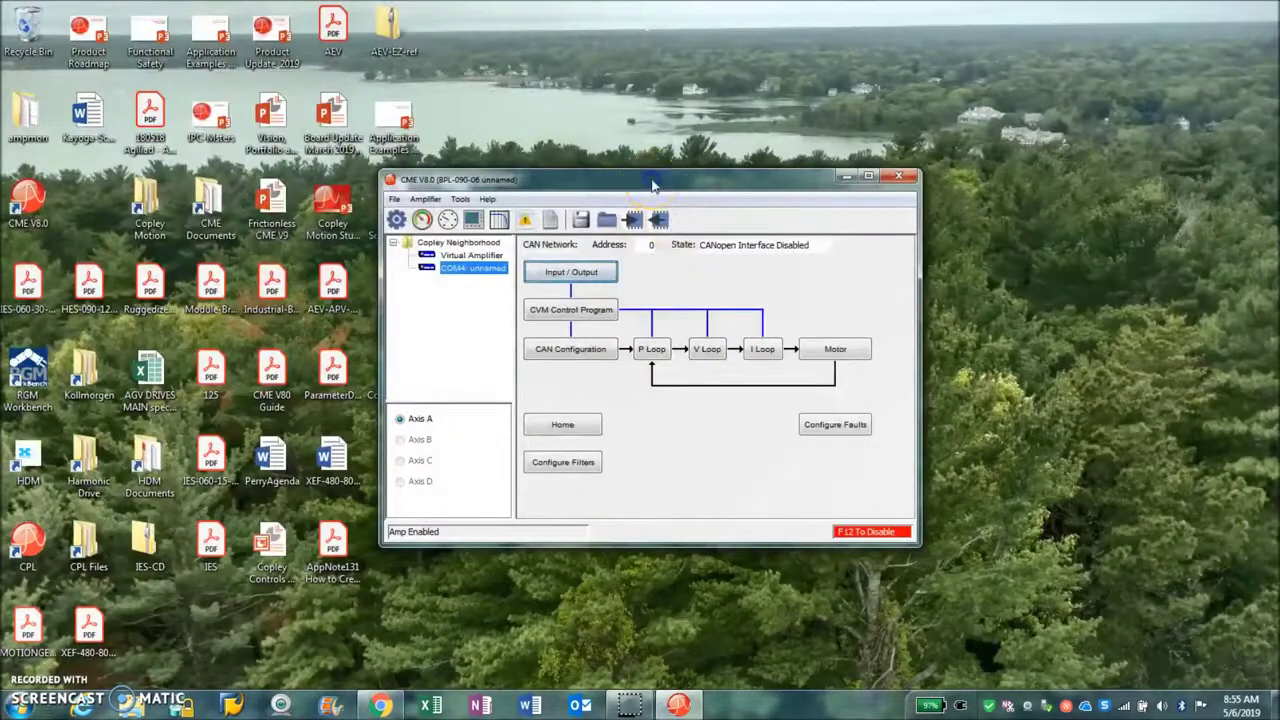
- Bring the CME V8.0 window forward and show the amplifier setup summary
drag(648, 182, 648, 180)
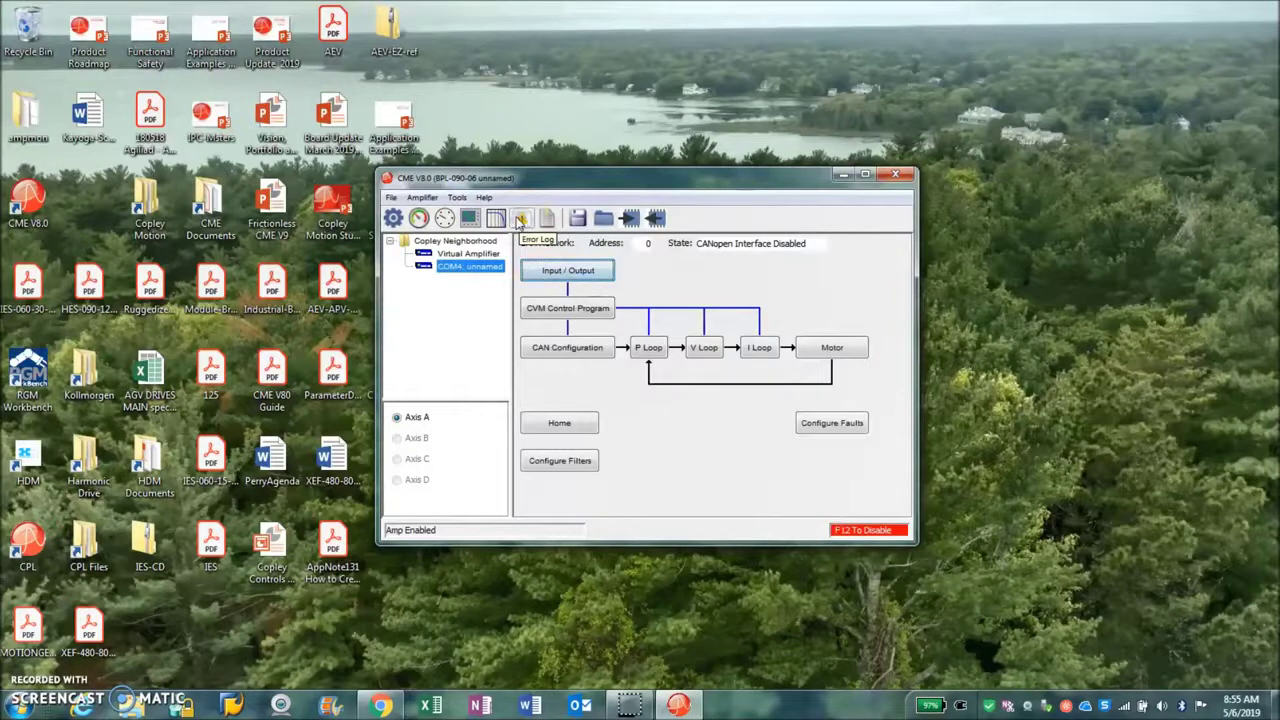
click(393, 219)
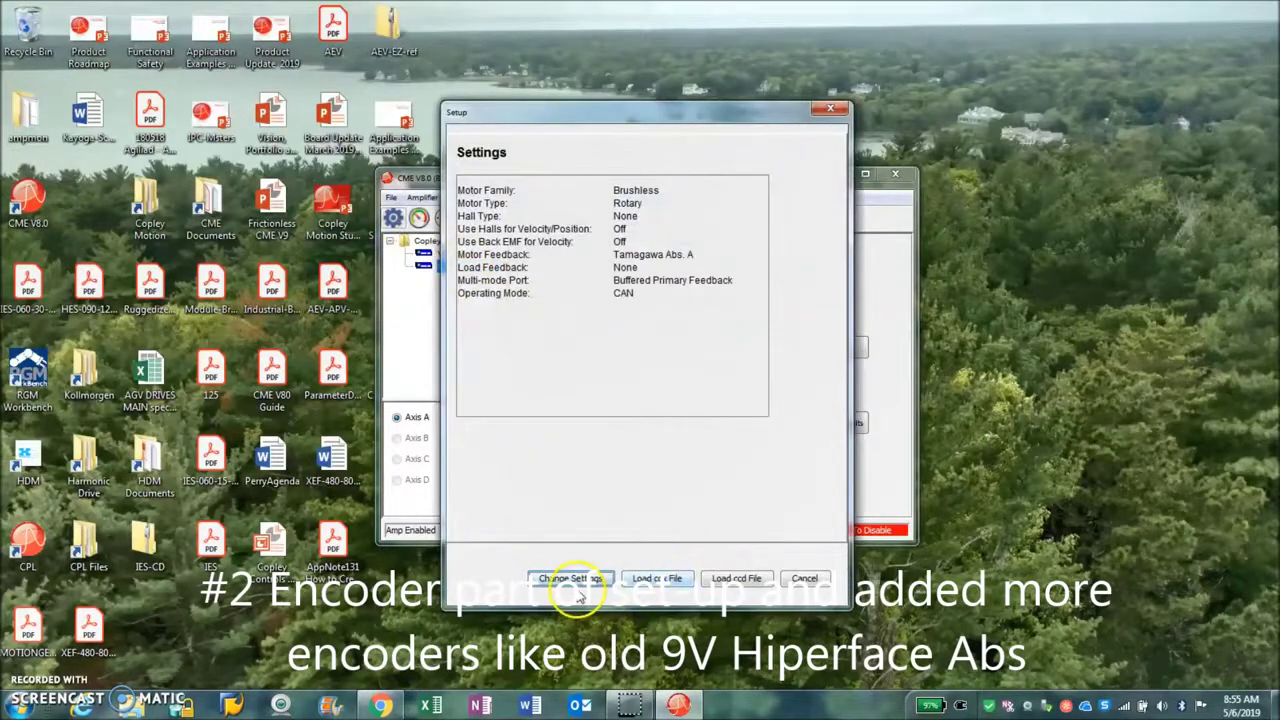
- Step the Axis A wizard through Motor, Feedback, Motor Feedback and Brake/Stop pages to Miscellaneous Options
click(572, 579)
click(750, 578)
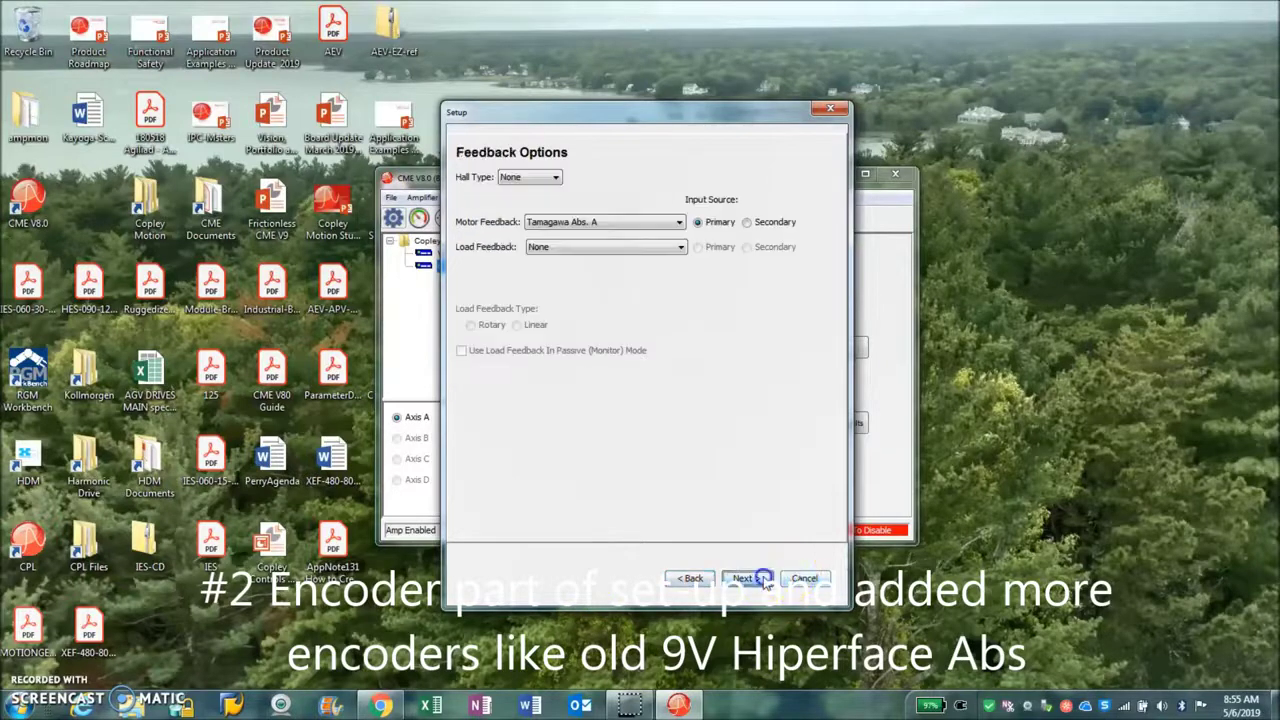
click(683, 578)
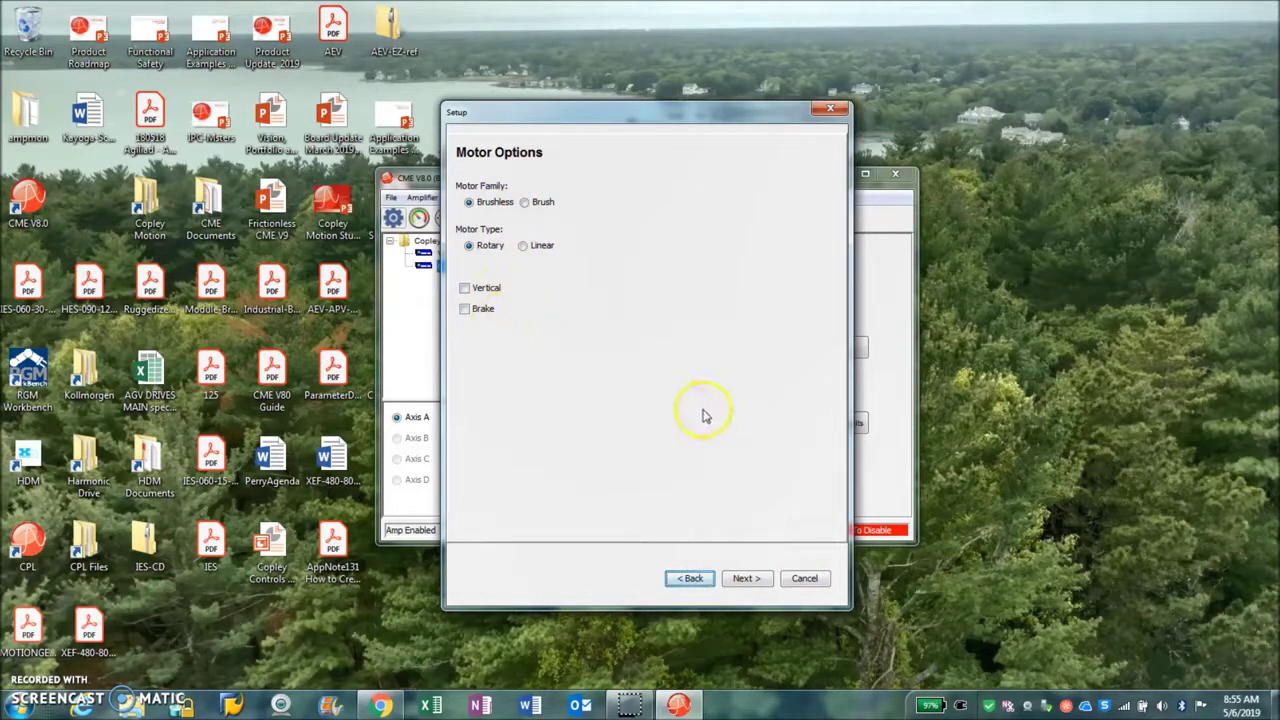
click(755, 585)
click(748, 580)
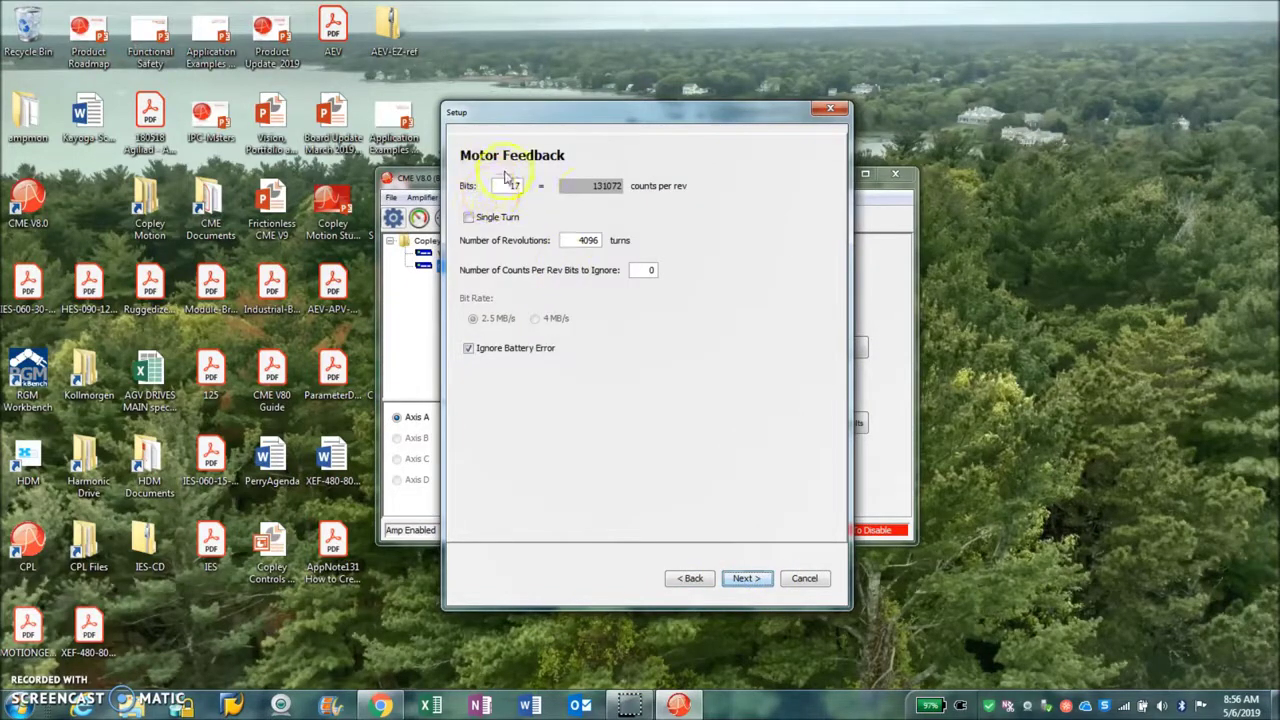
click(690, 578)
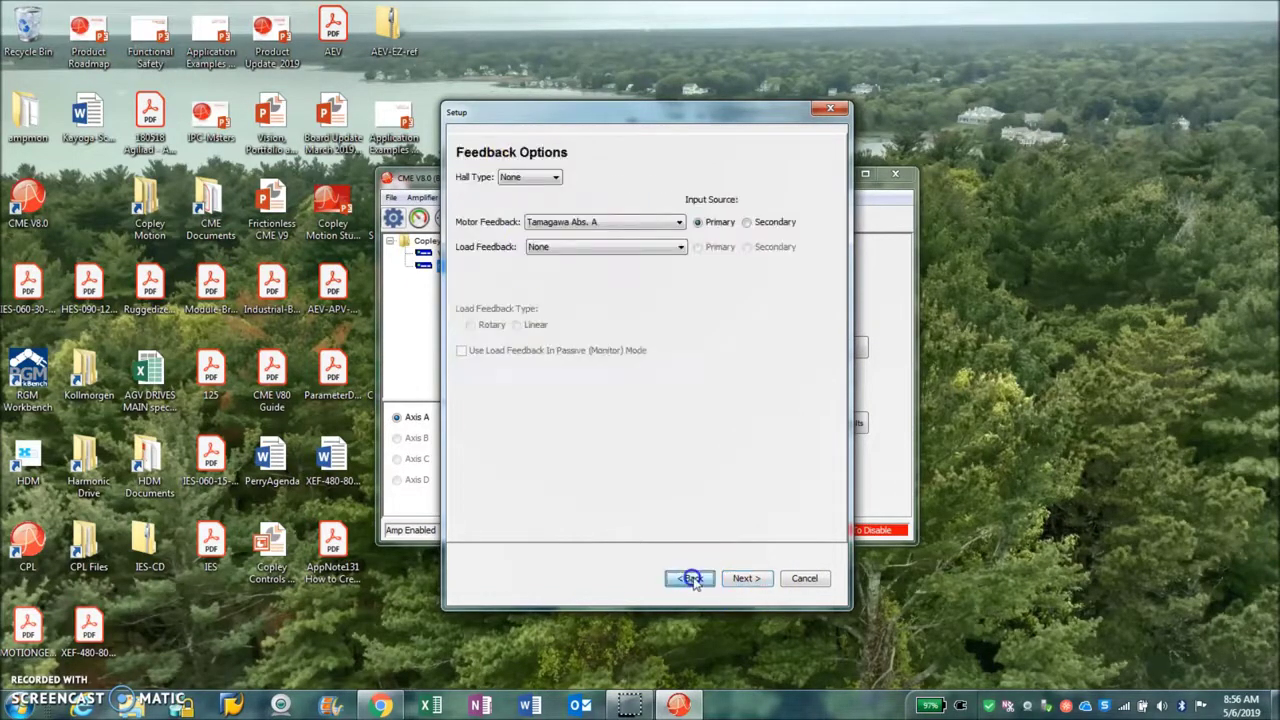
click(755, 582)
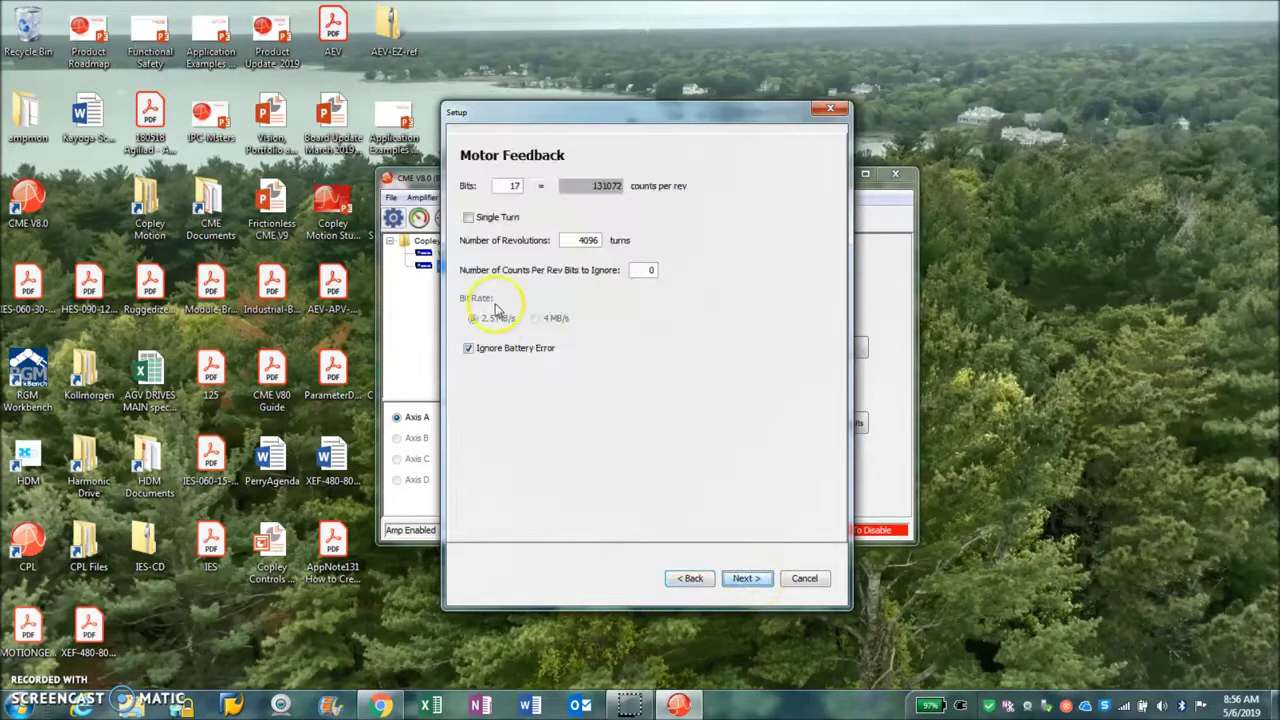
click(750, 580)
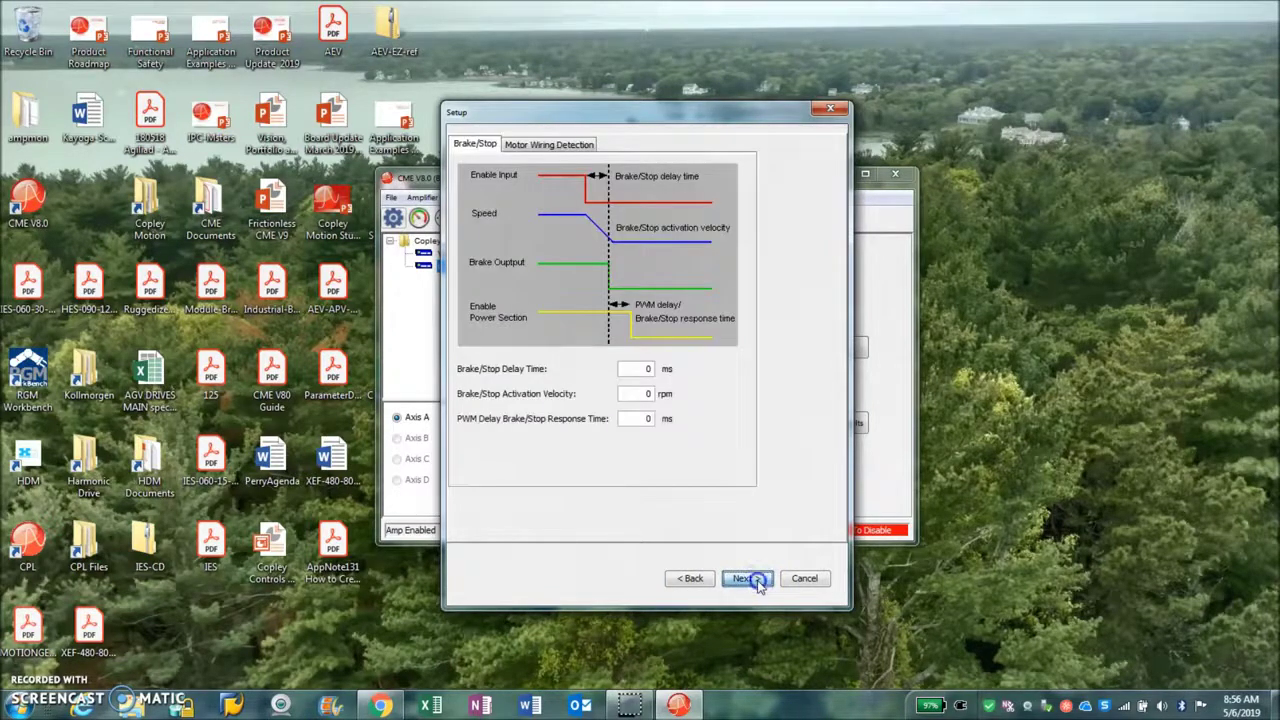
click(748, 579)
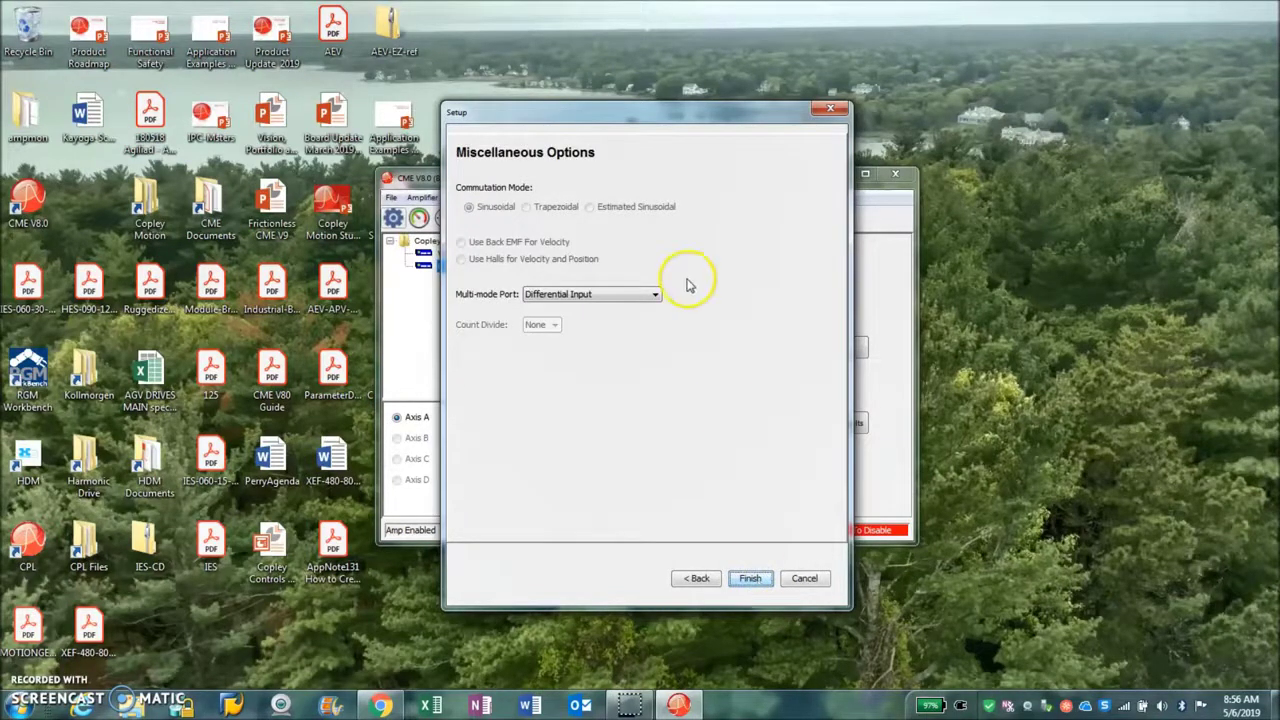
- Set the Multi-mode Port to Emulated Motor Feedback, keeping Count Divide at None
click(648, 294)
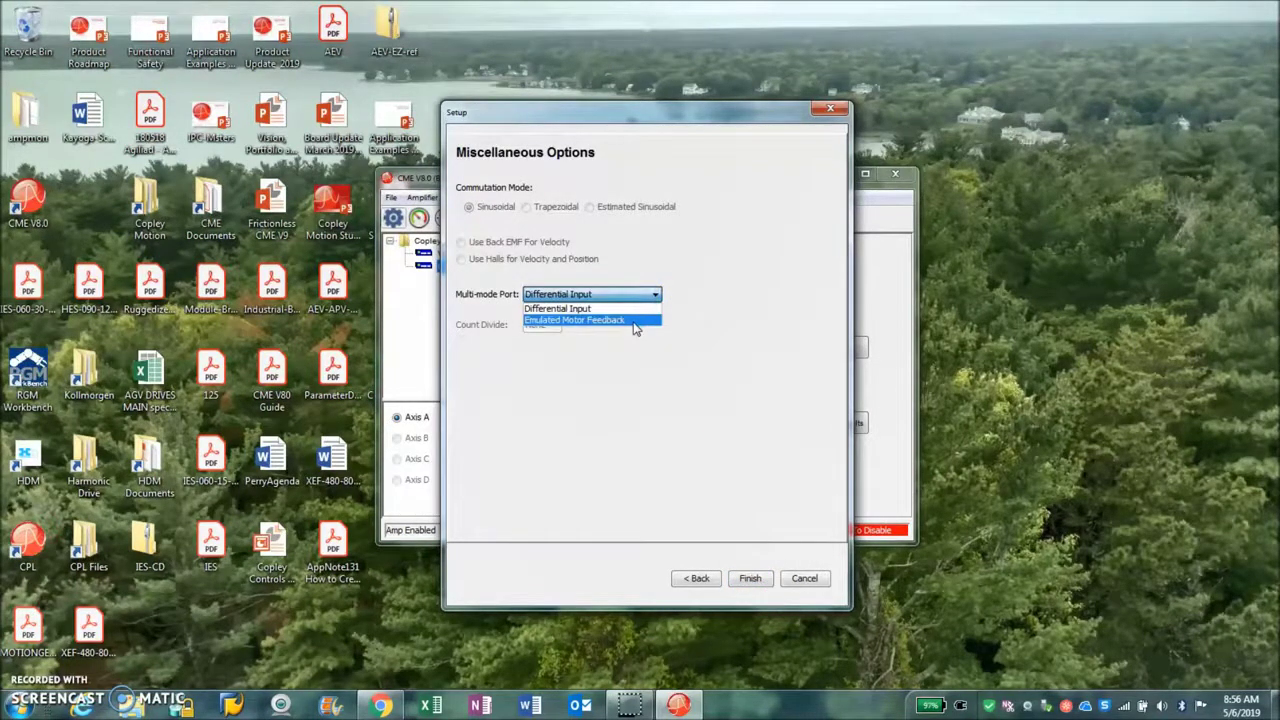
click(633, 321)
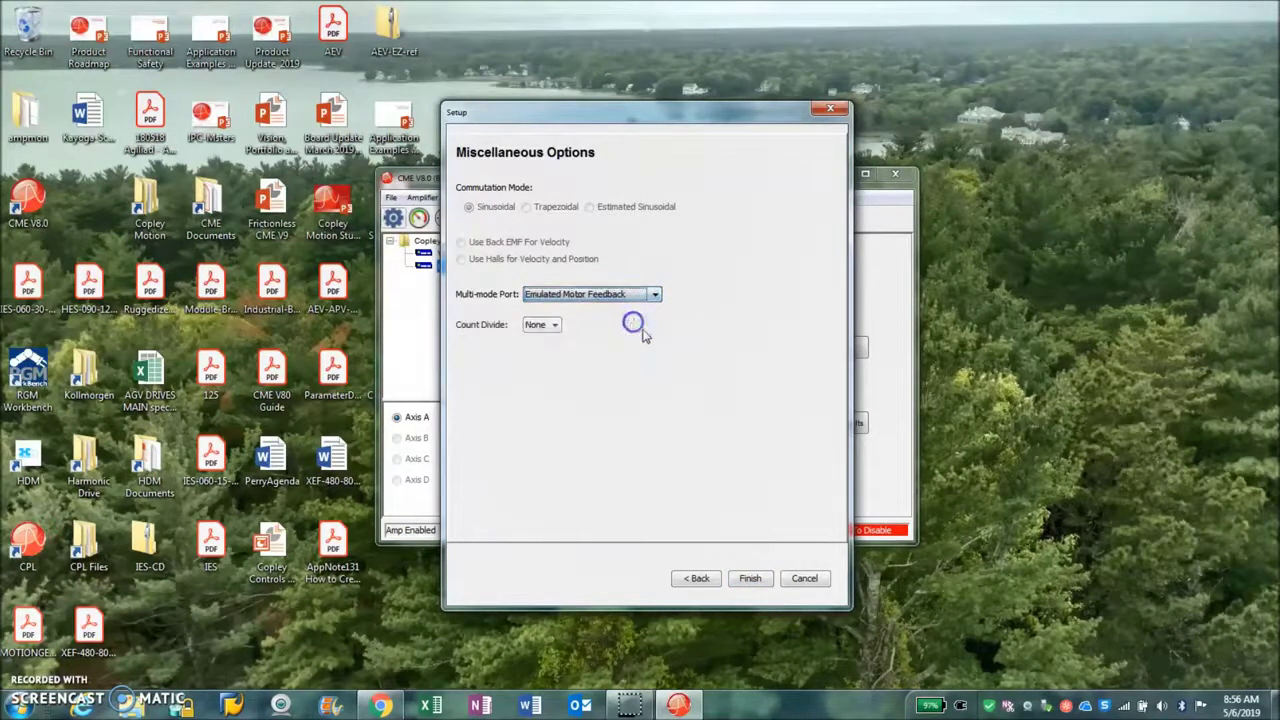
click(554, 325)
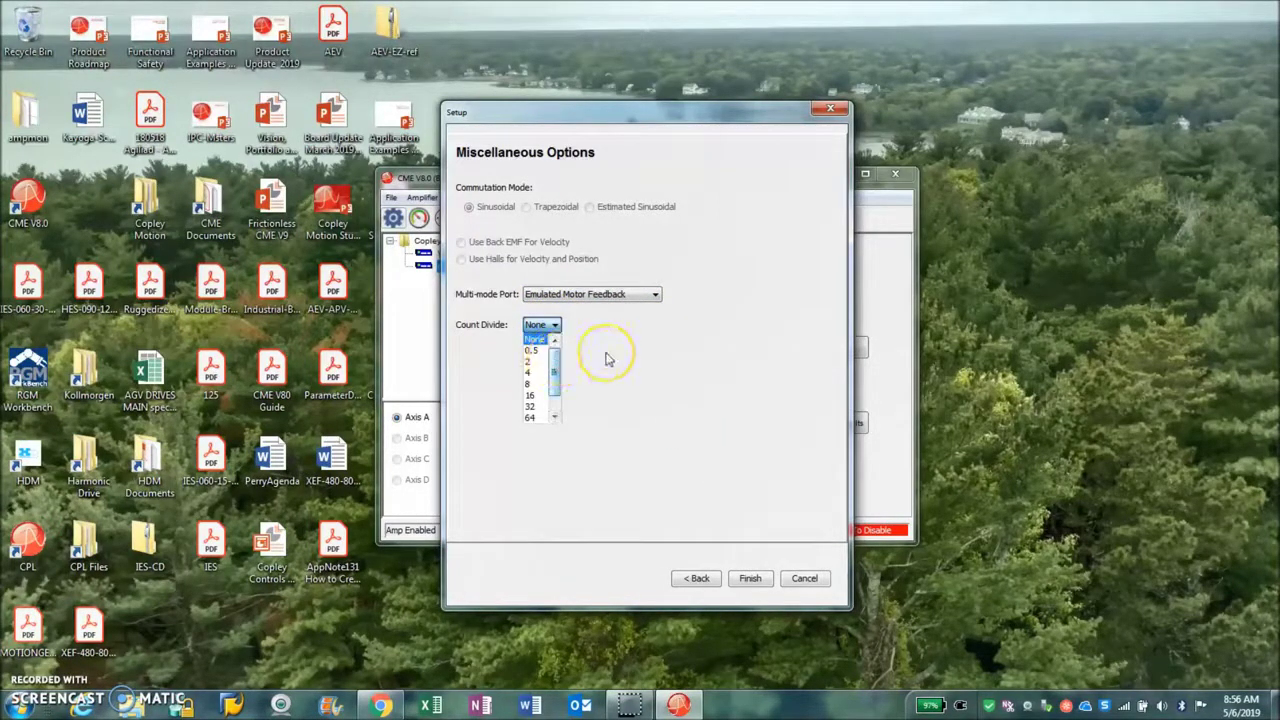
click(556, 368)
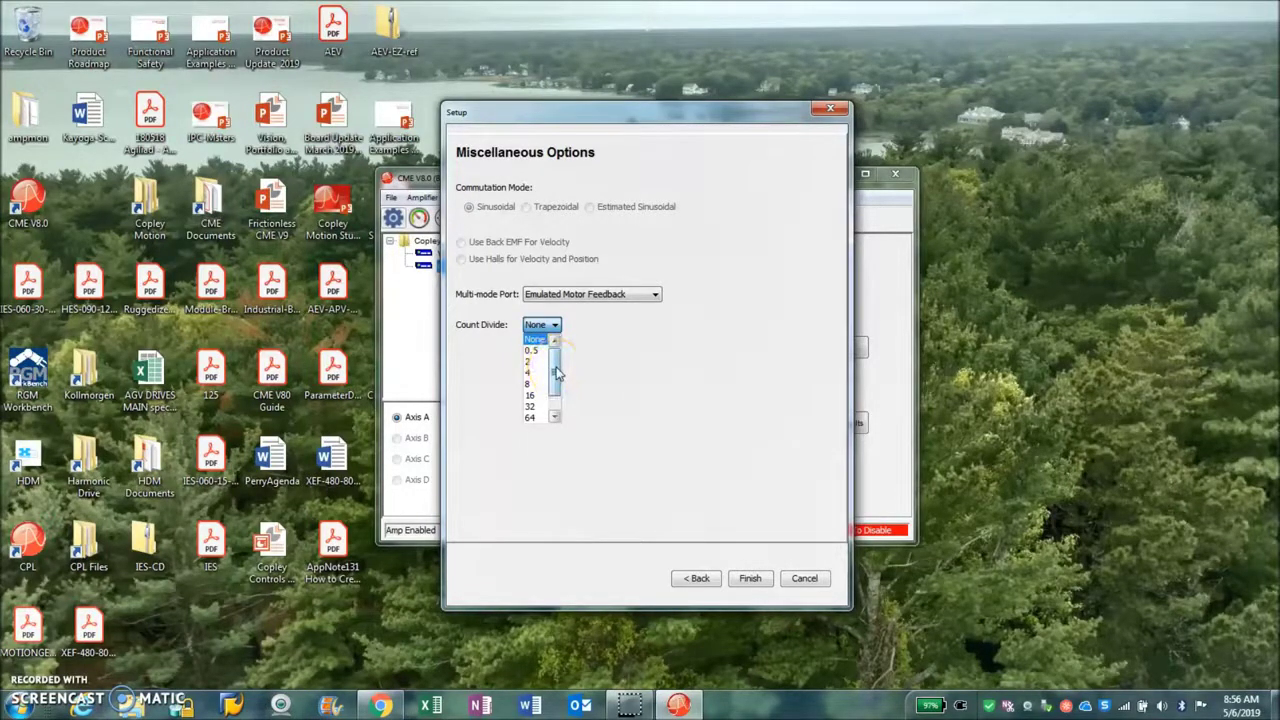
drag(556, 372, 573, 373)
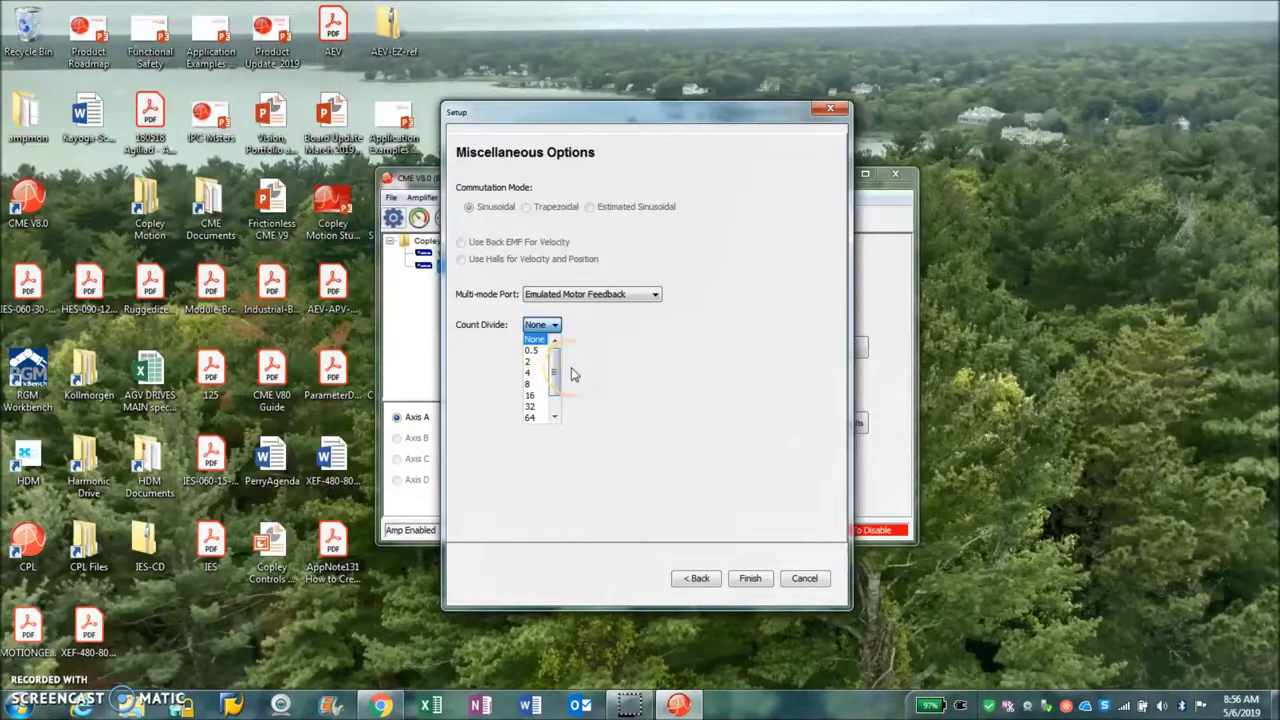
click(651, 357)
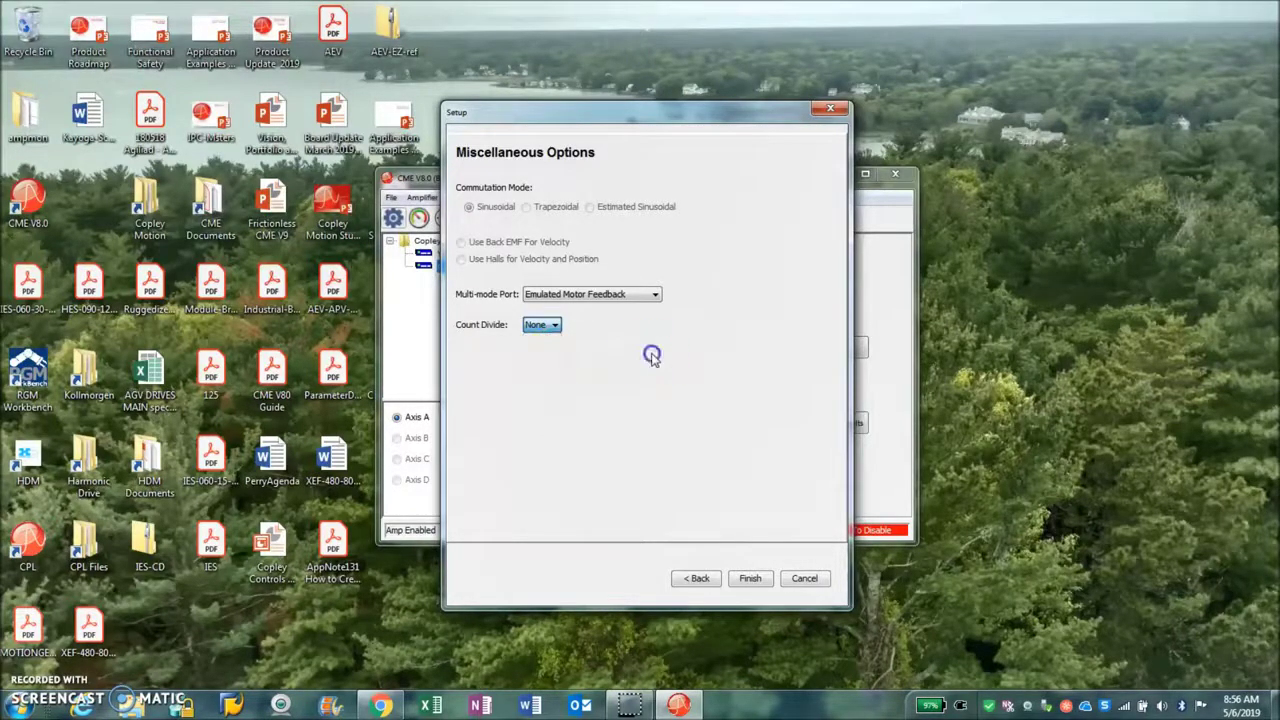
- Finish the setup wizard and accept the disable and velocity/acceleration confirmations
click(751, 579)
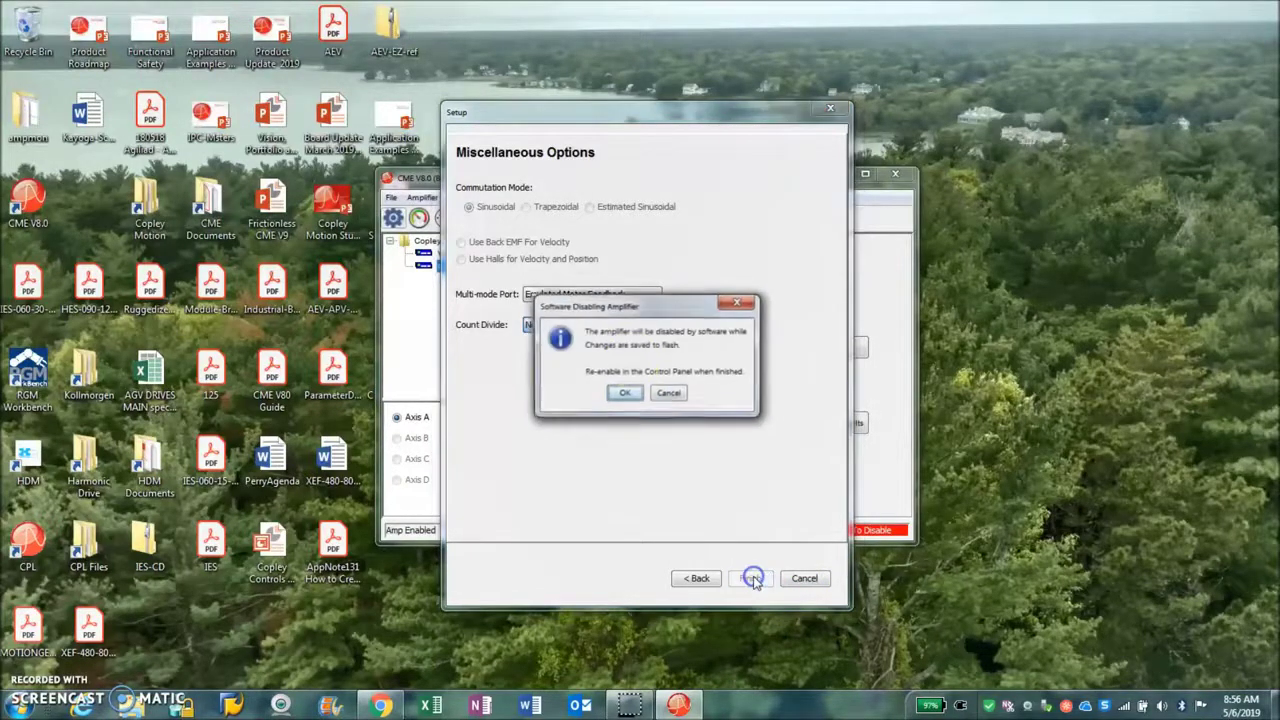
click(622, 395)
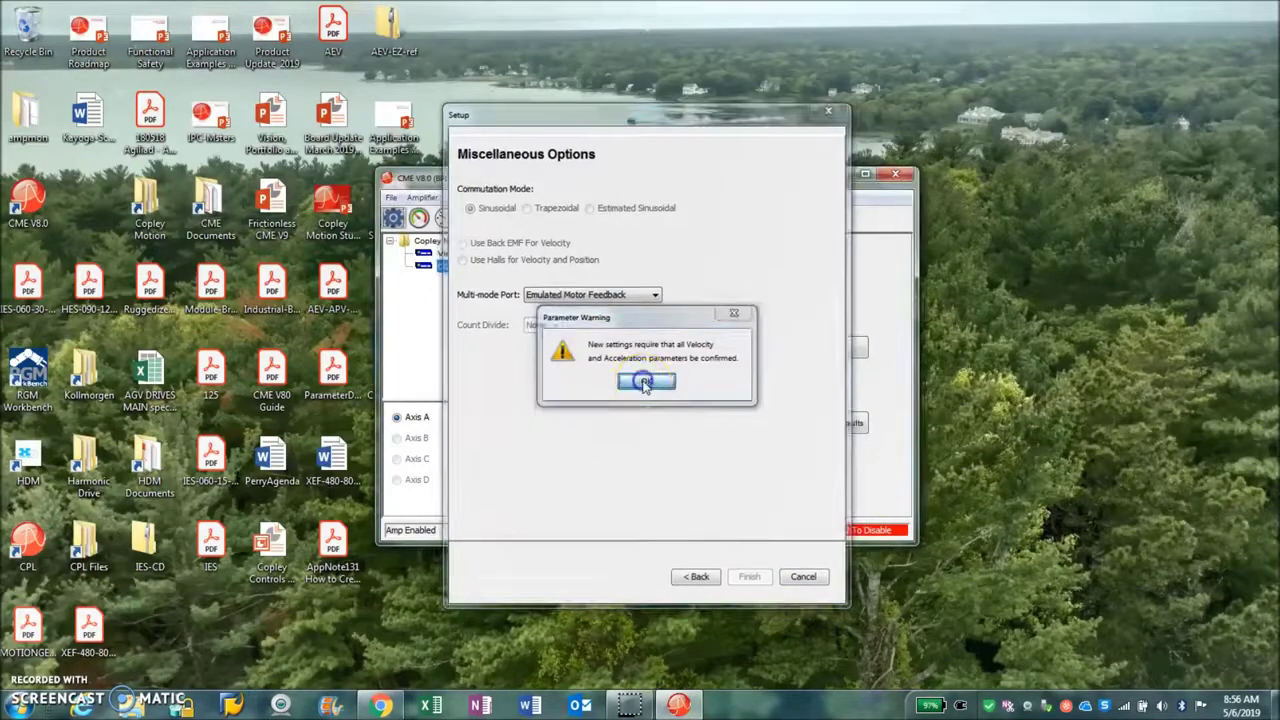
click(646, 382)
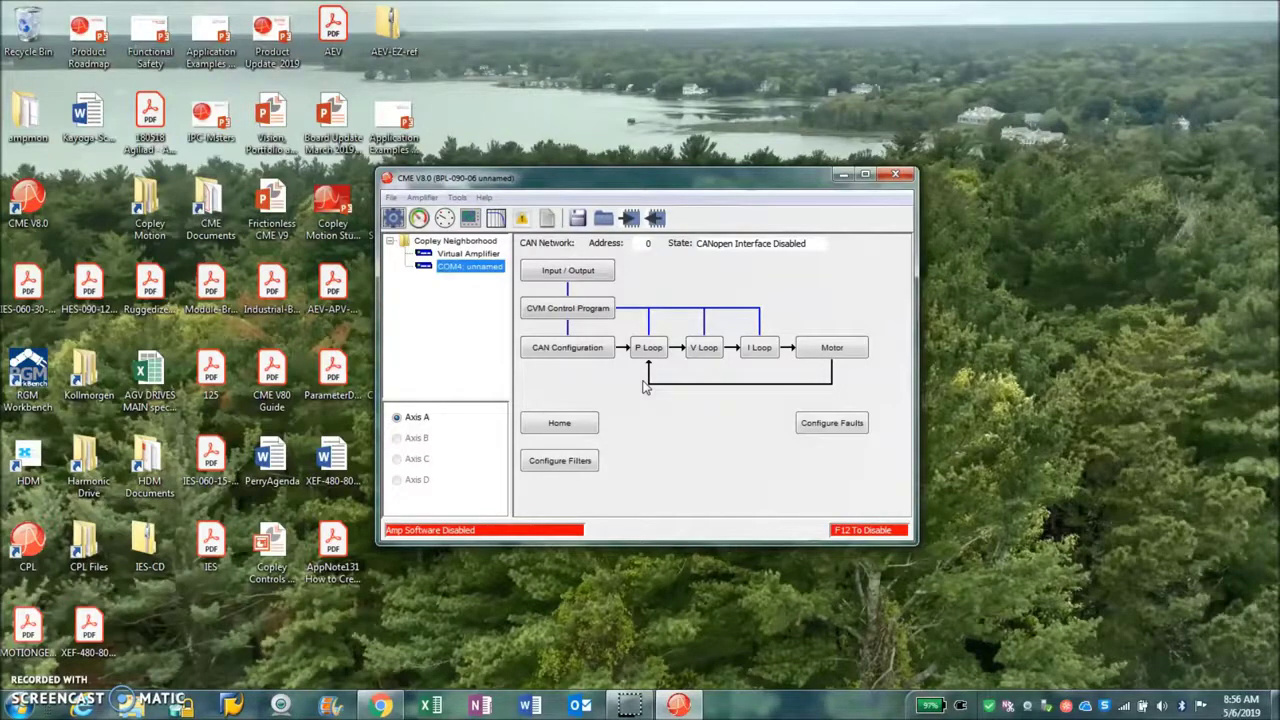
click(672, 411)
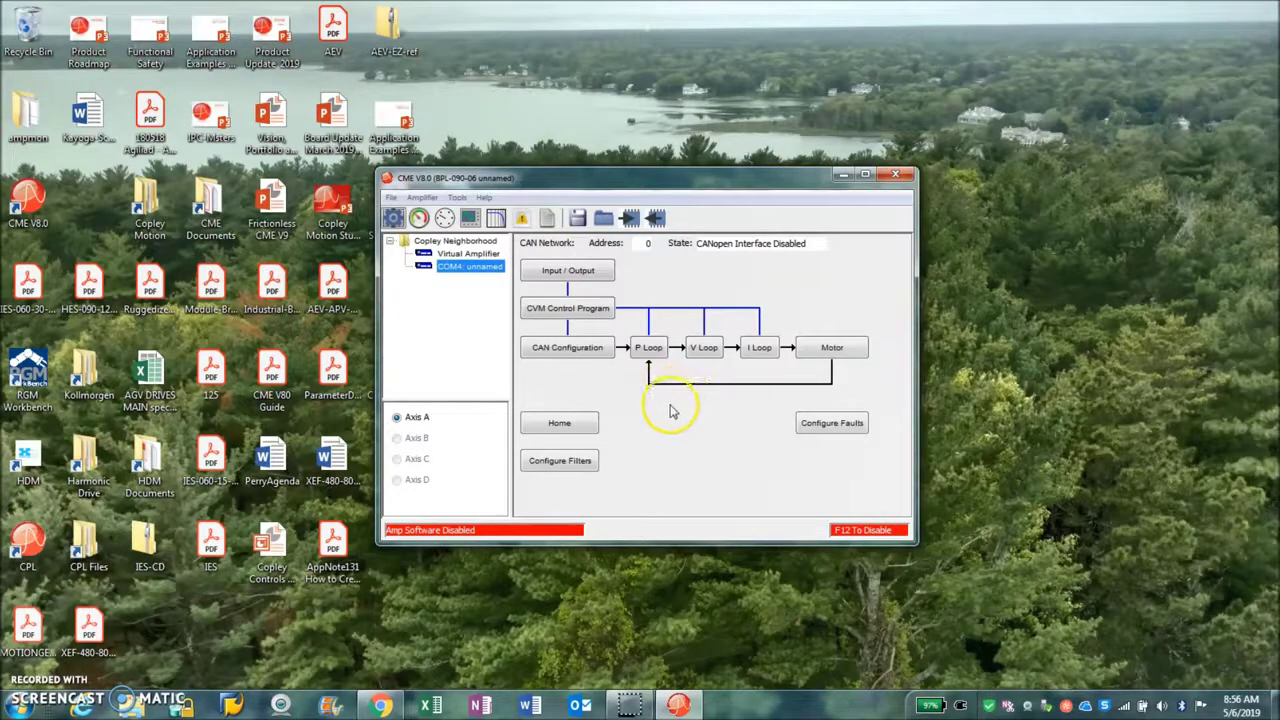
click(575, 355)
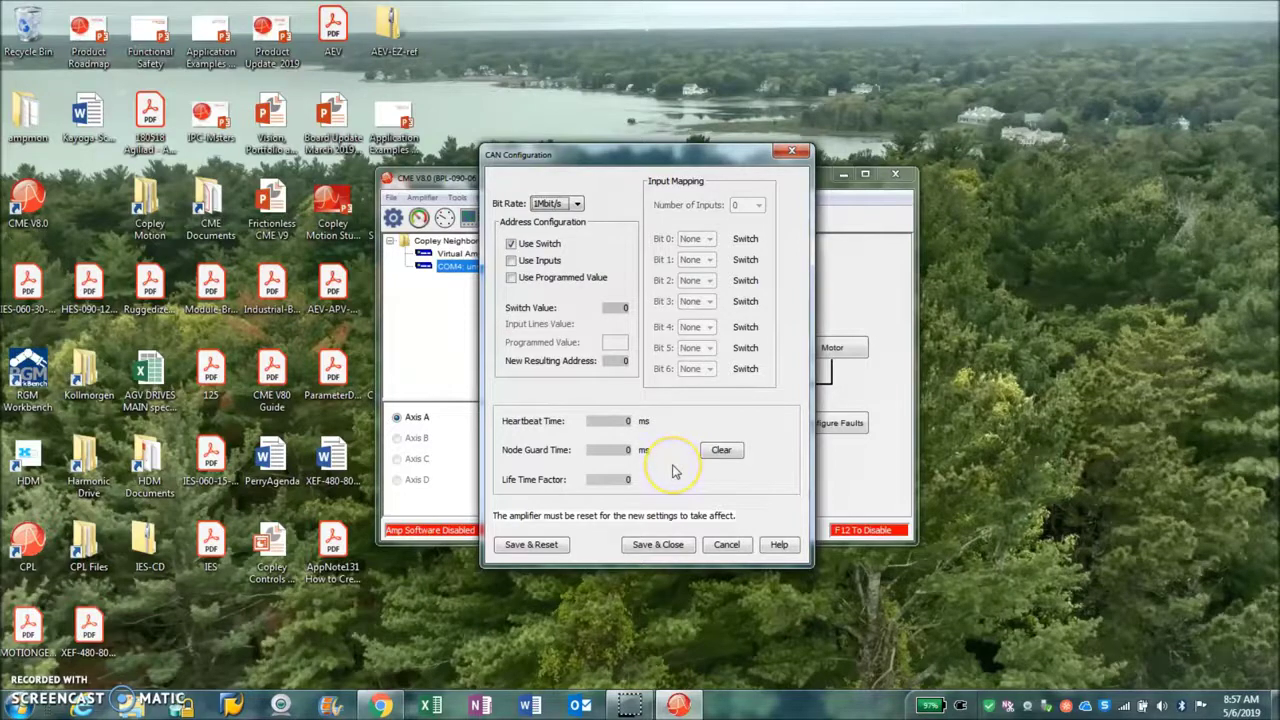
click(721, 450)
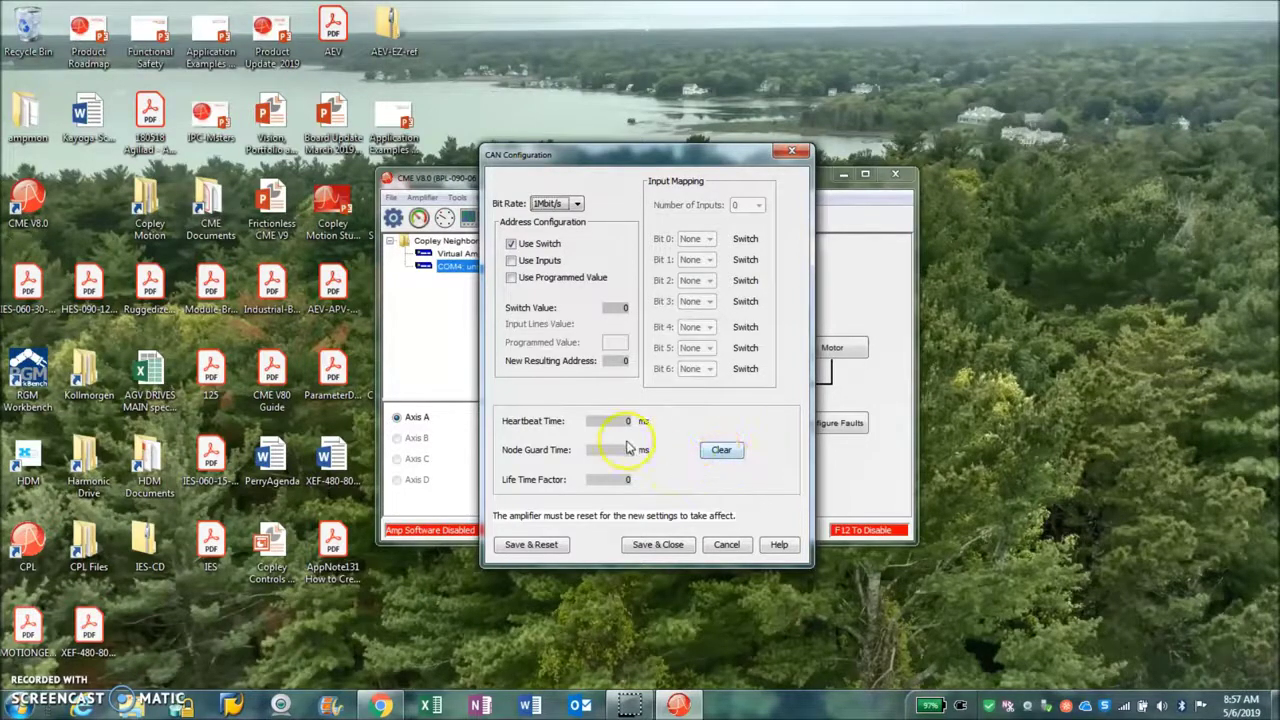
click(721, 450)
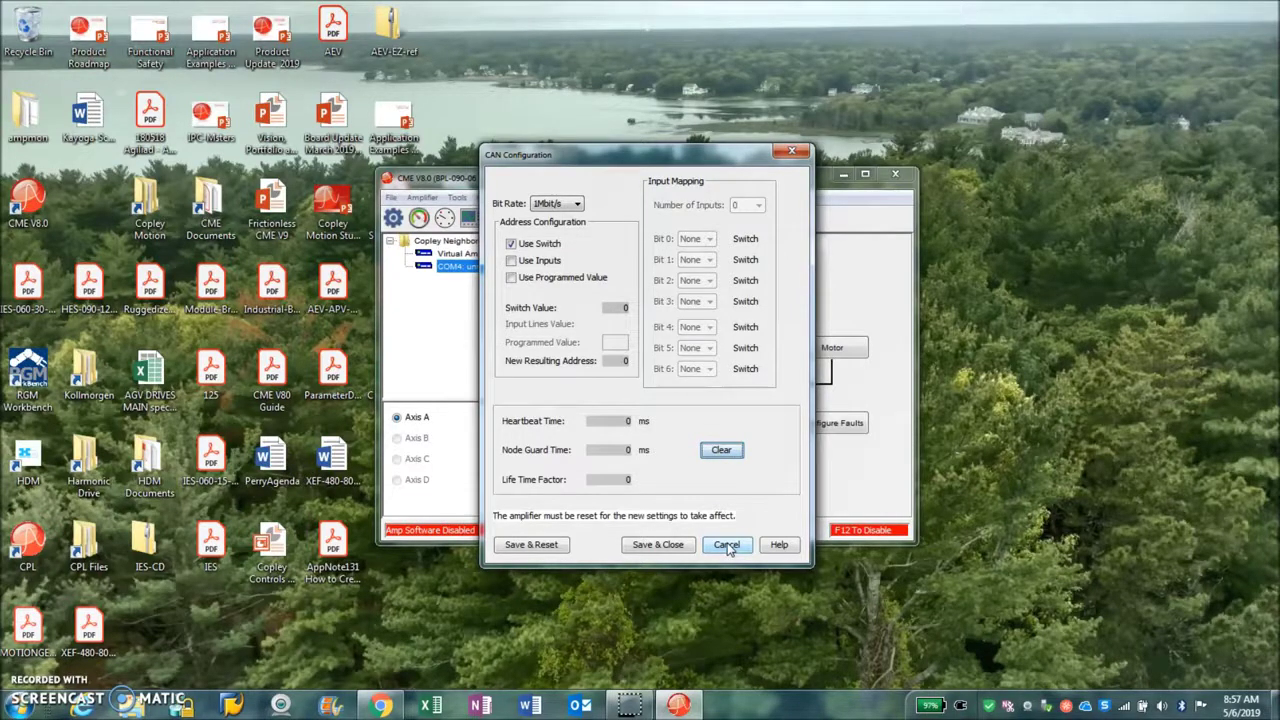
click(727, 545)
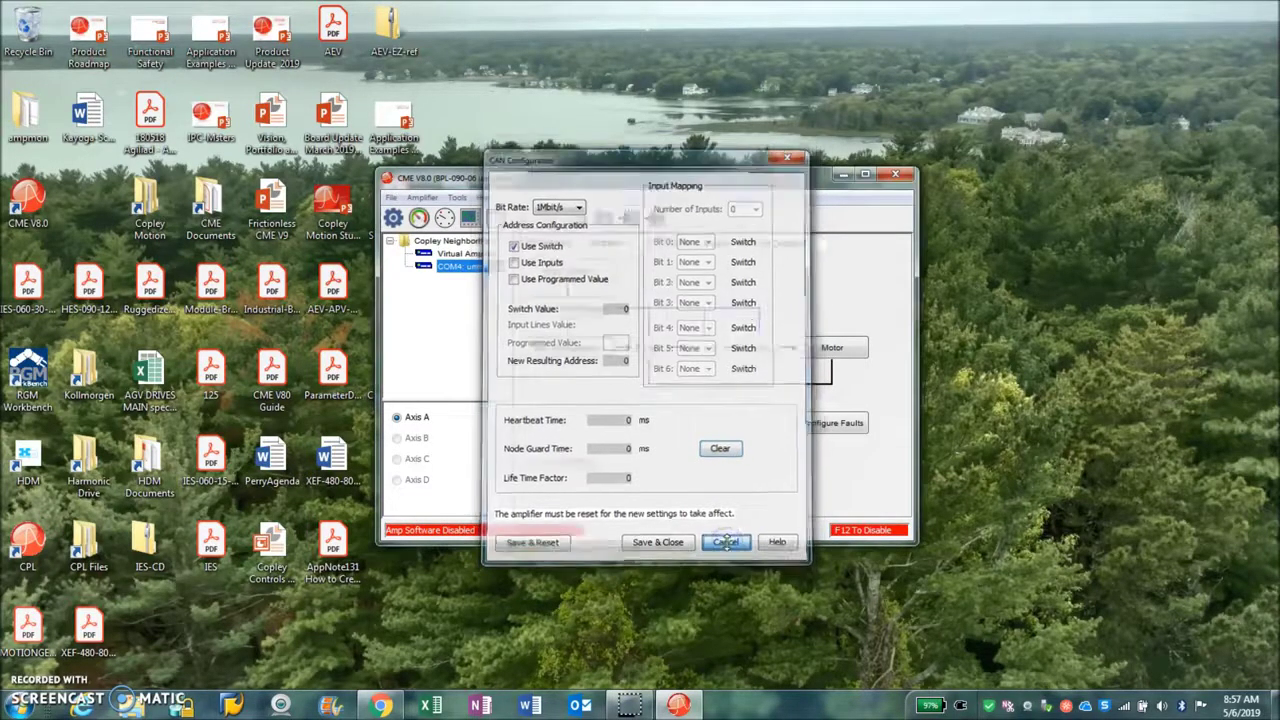
- In Motor Data, review specification entry and encoder feedback, then revert to motor plate data
click(823, 349)
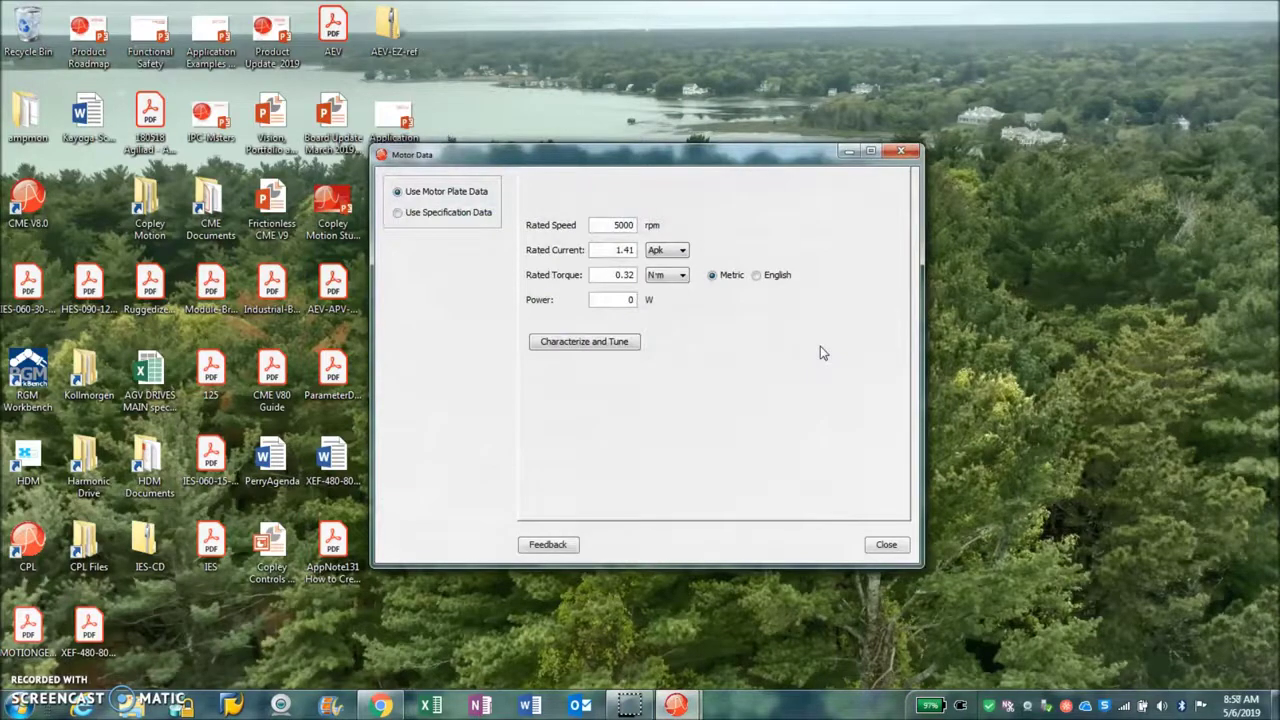
click(632, 343)
click(440, 213)
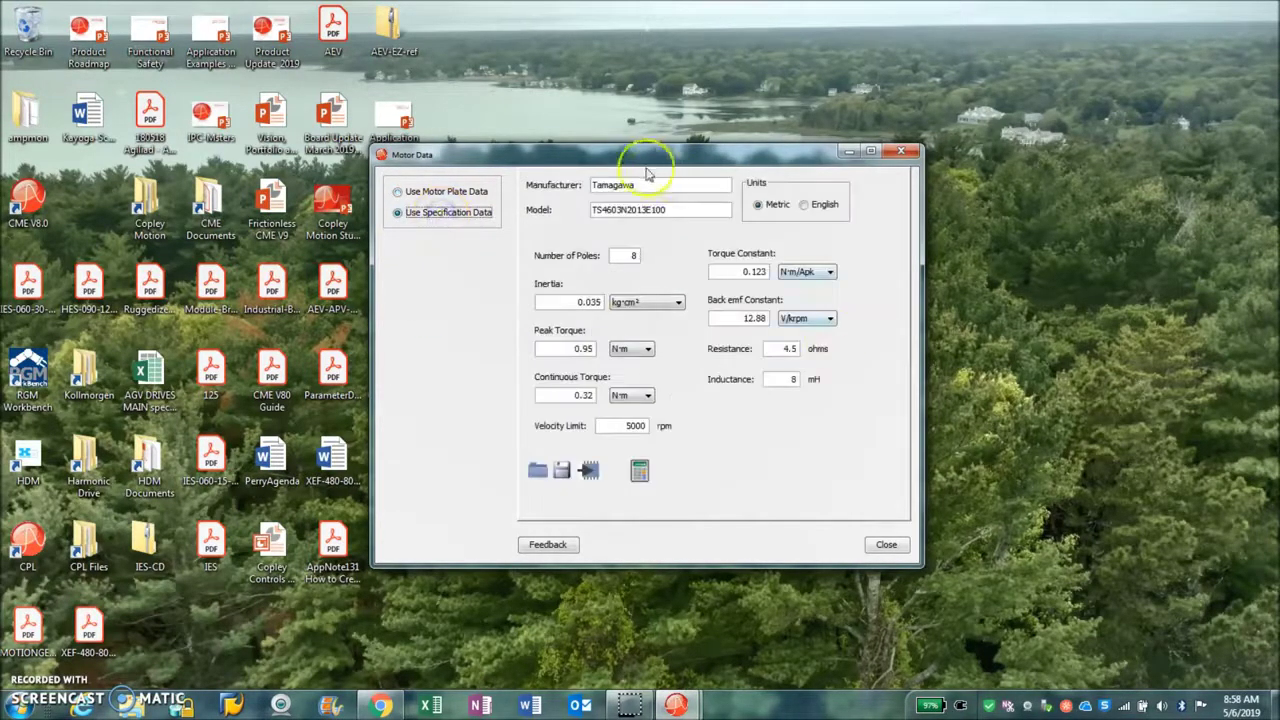
click(646, 184)
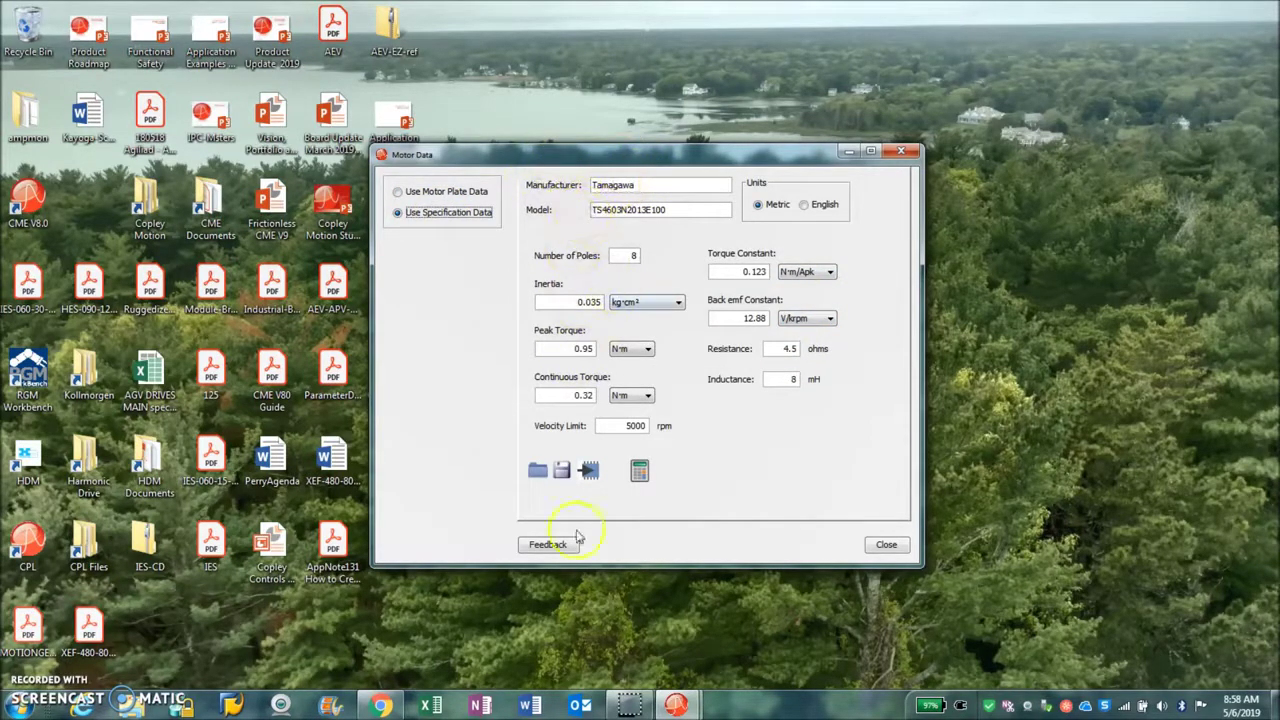
click(549, 546)
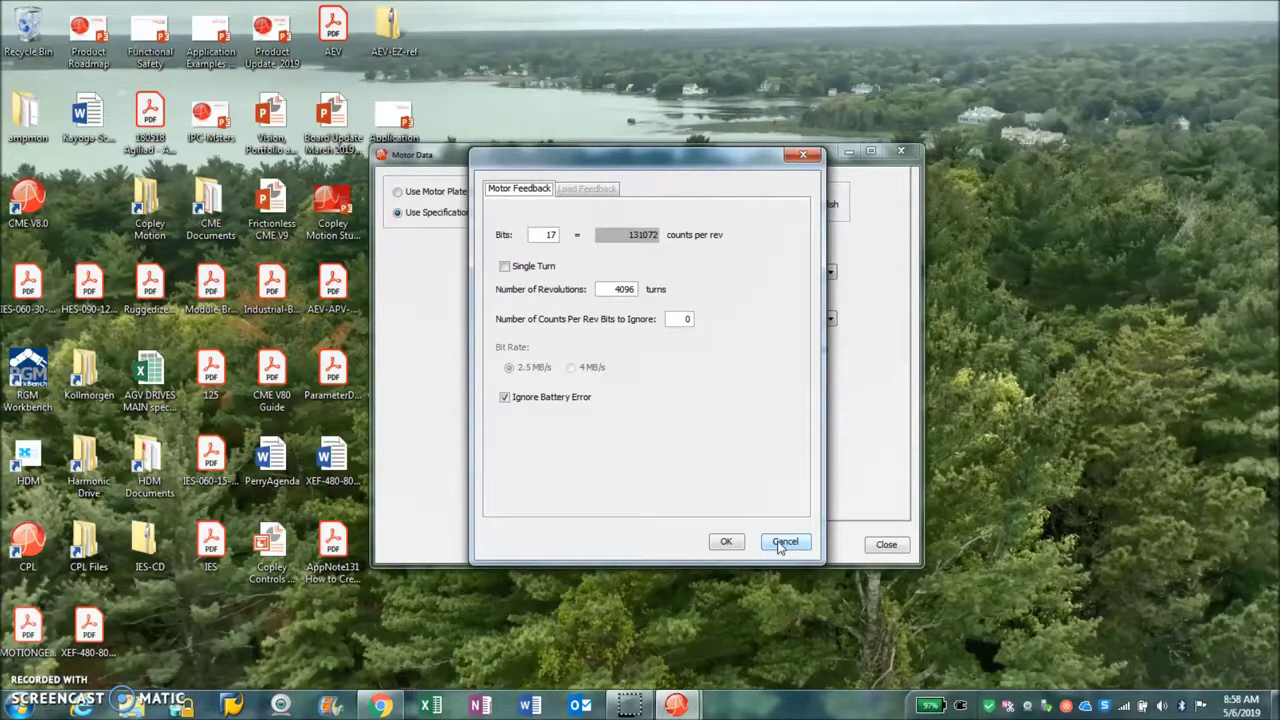
click(784, 542)
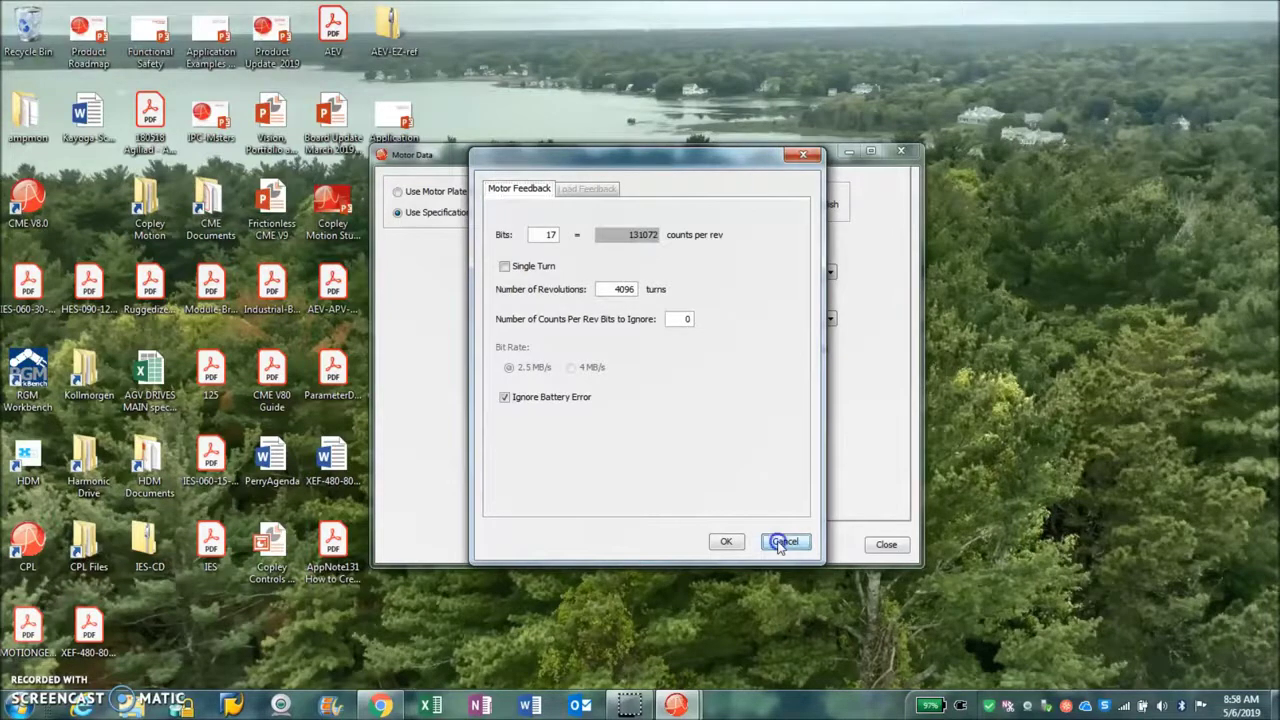
click(400, 193)
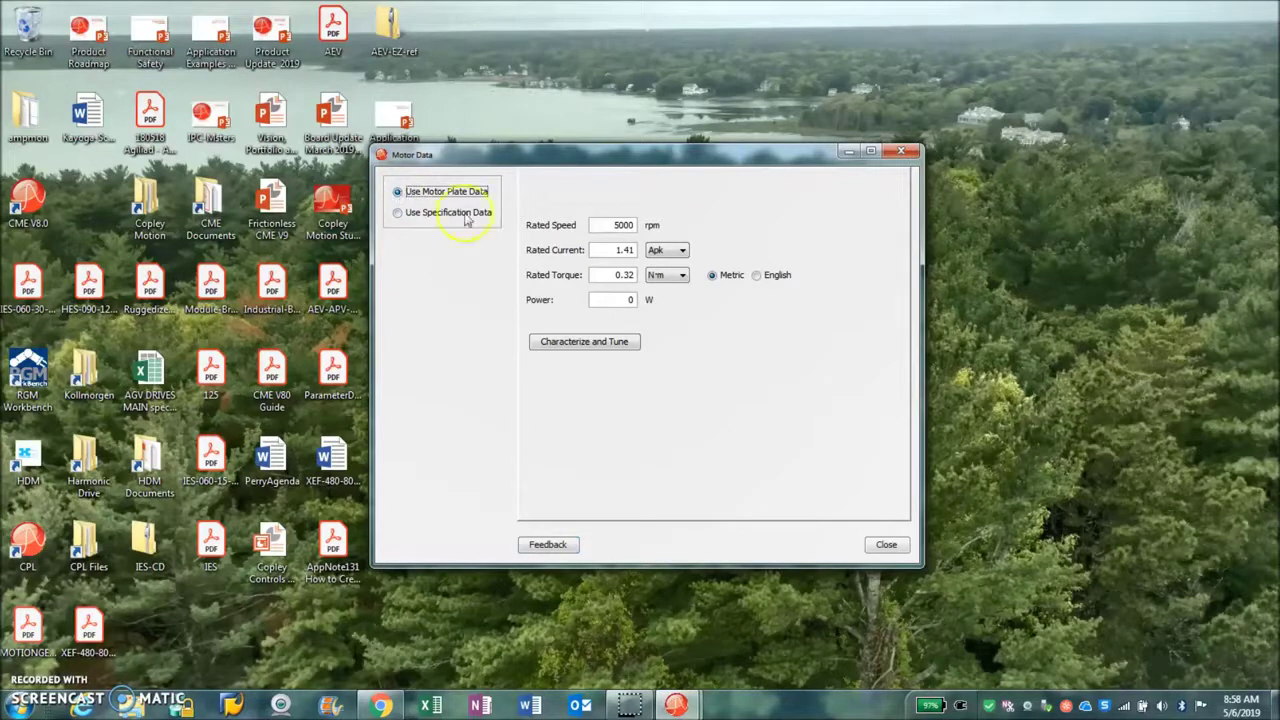
click(613, 298)
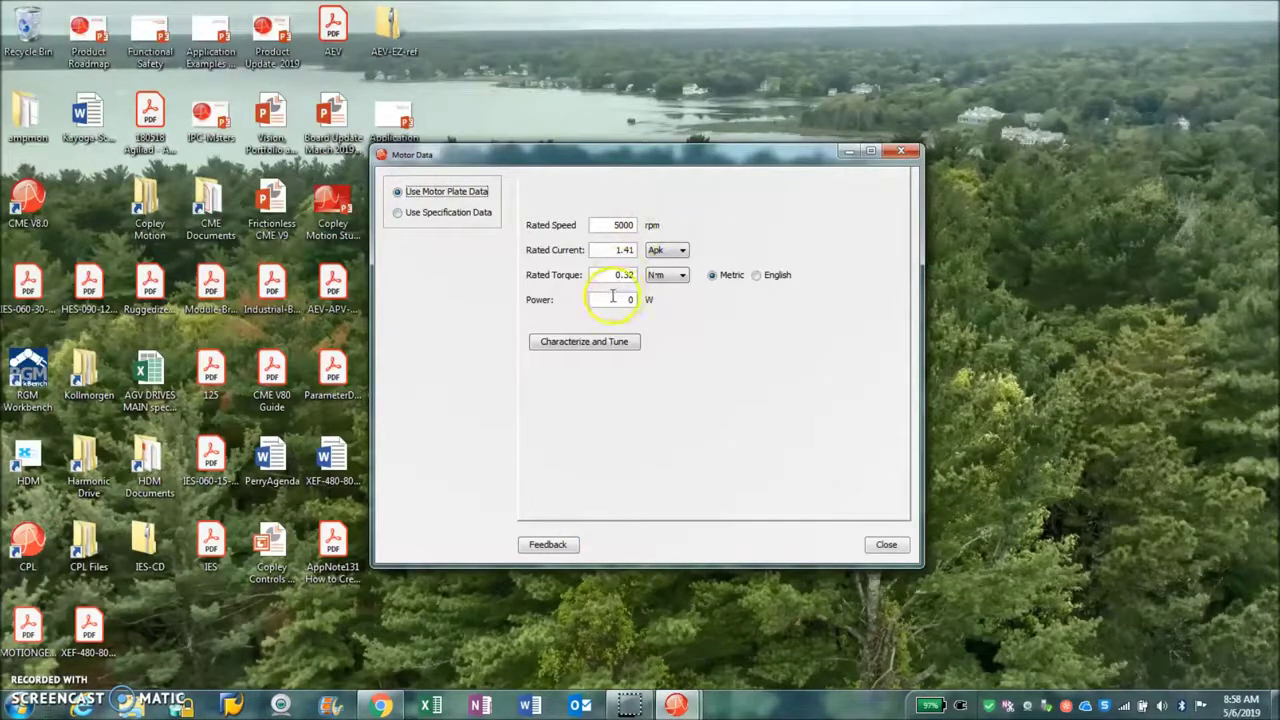
click(667, 250)
click(660, 277)
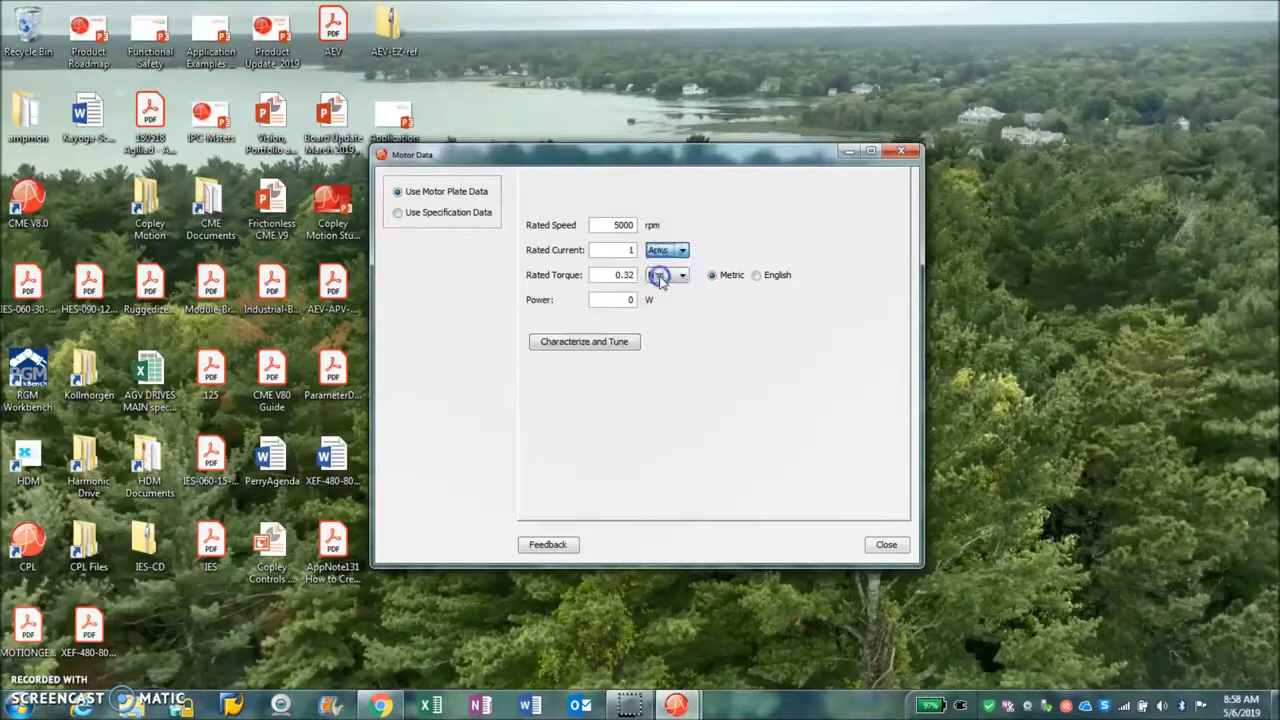
click(672, 251)
click(668, 263)
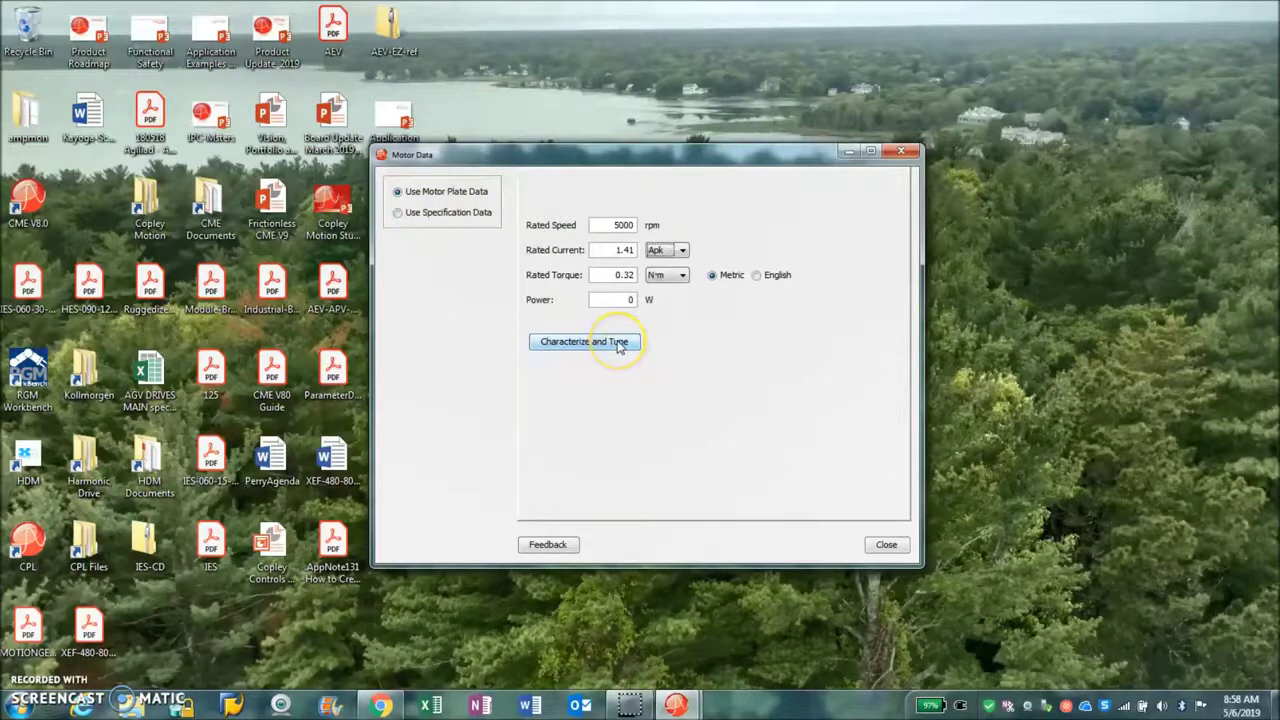
click(443, 212)
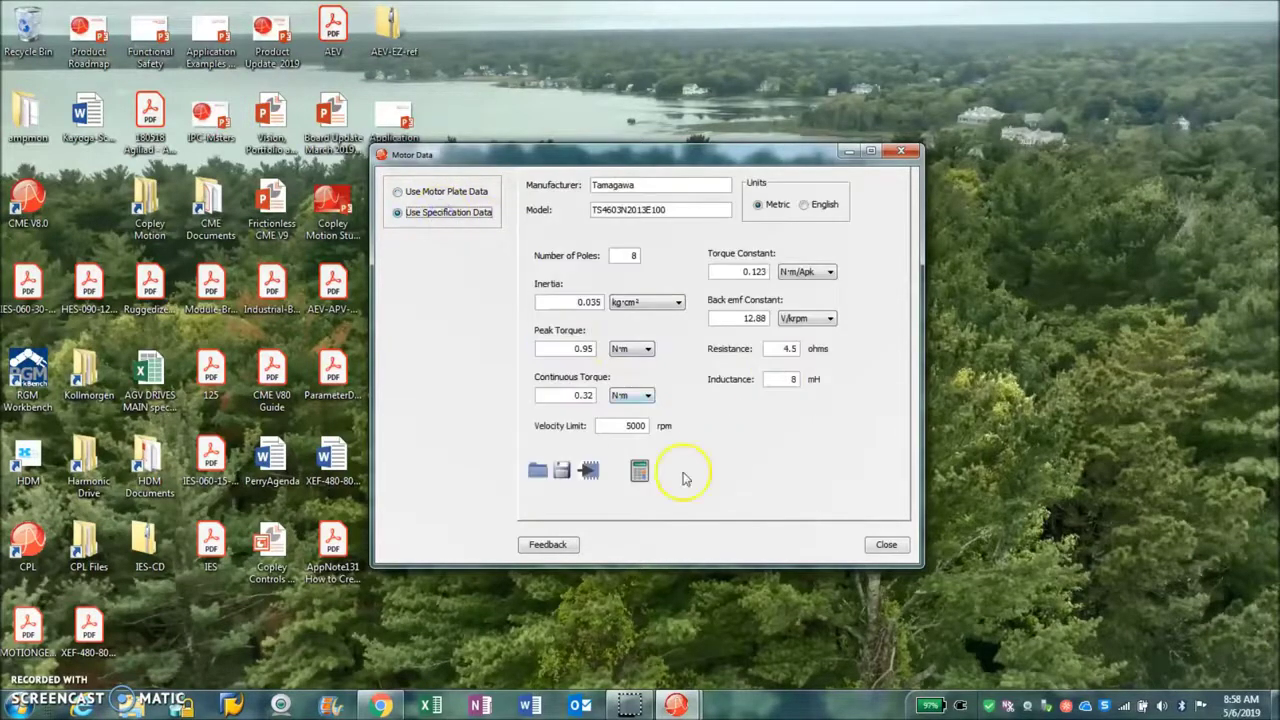
click(432, 193)
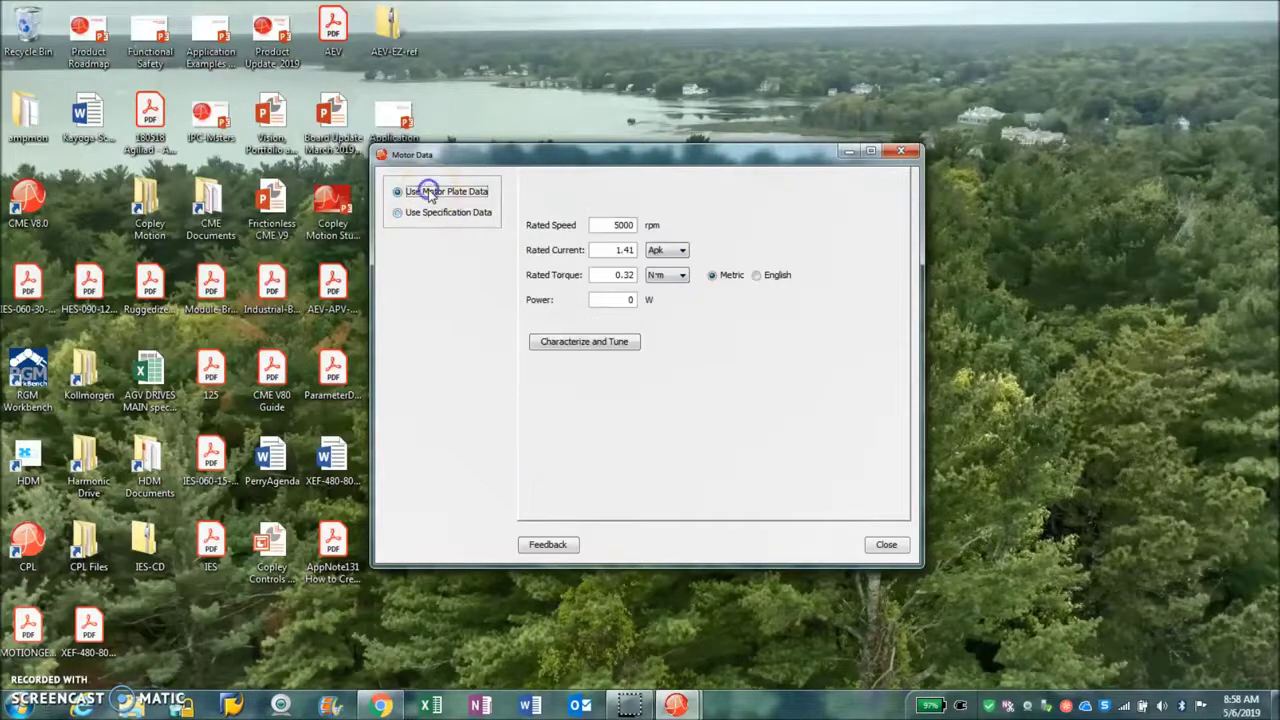
click(602, 344)
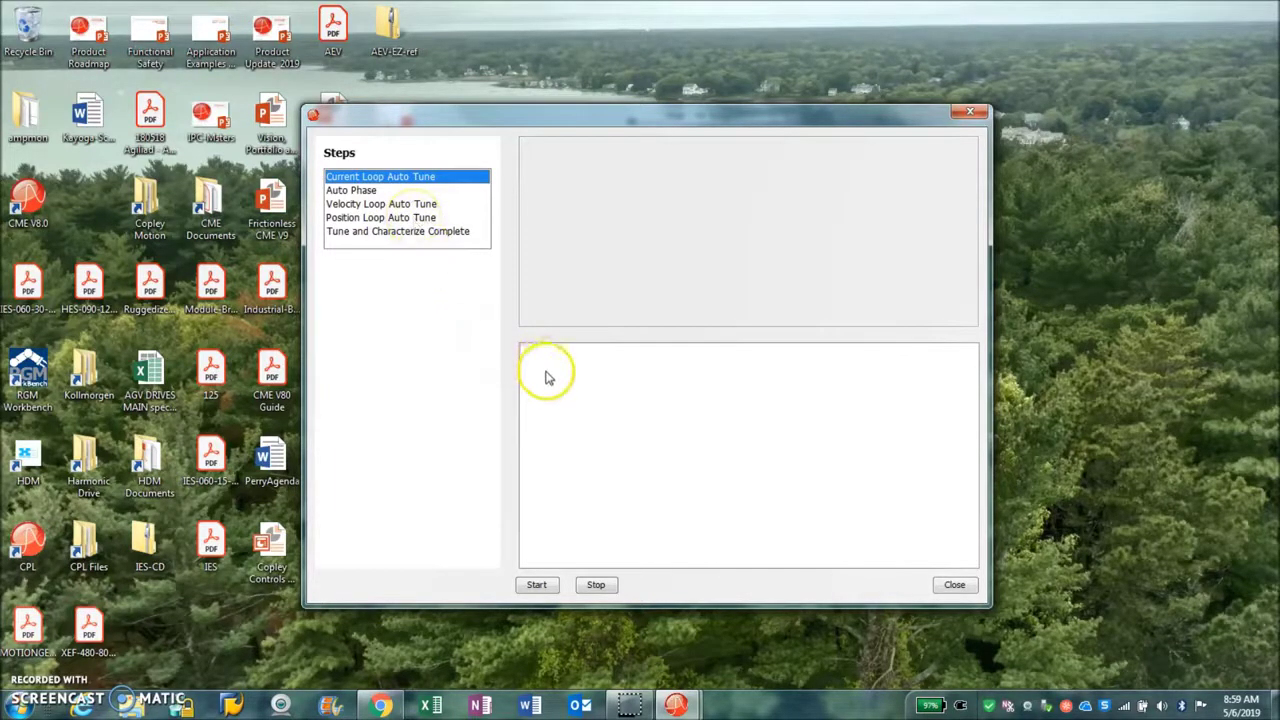
- Run the Current Loop Auto Tune until the step response plots, then stop the test
click(540, 587)
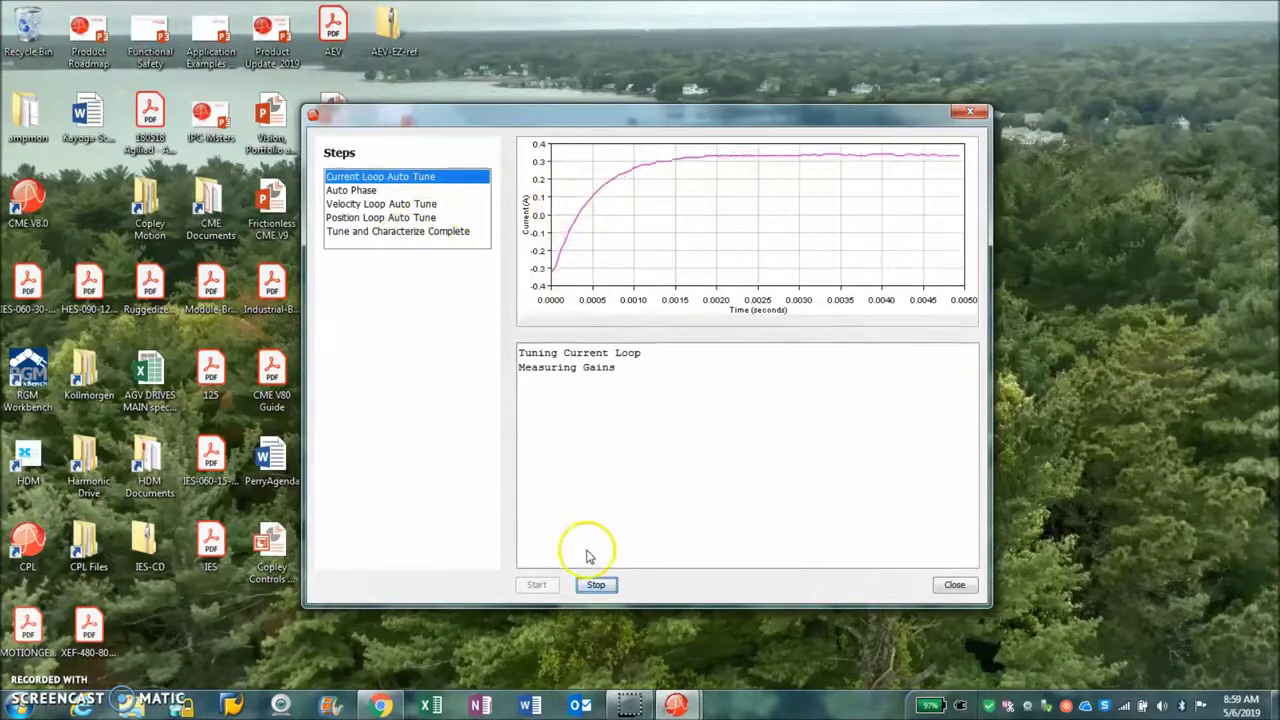
click(598, 590)
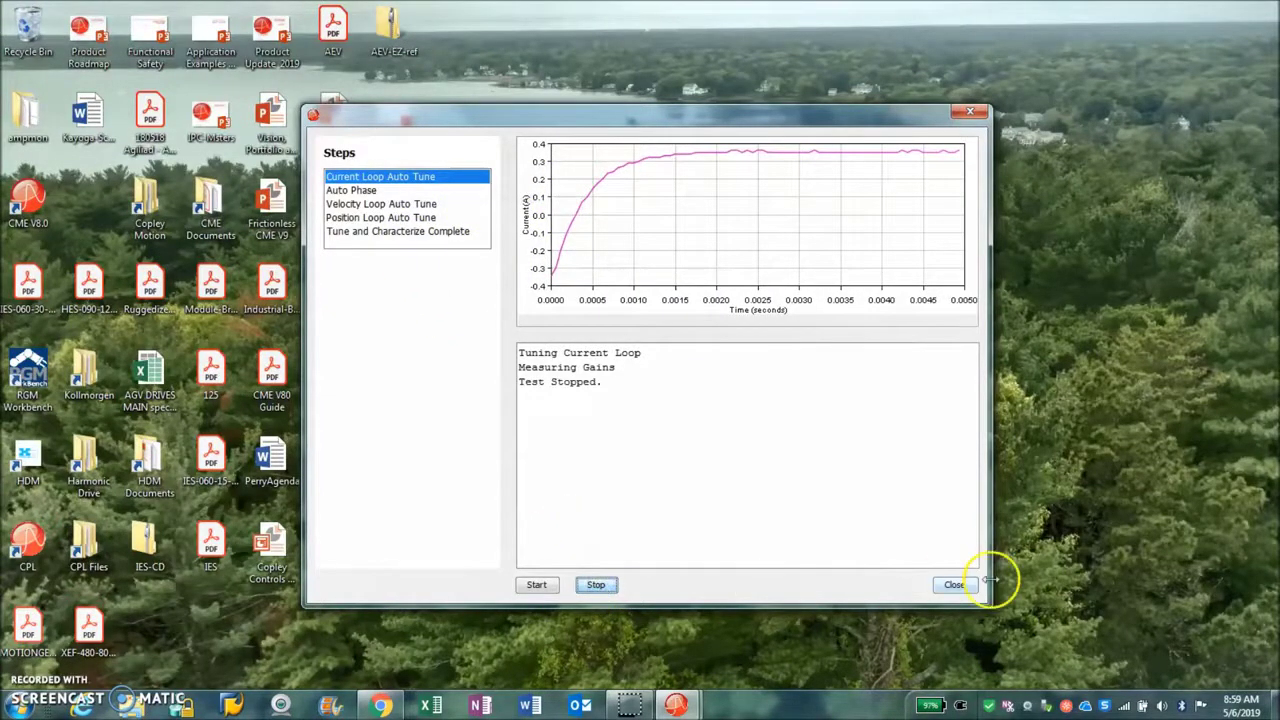
- Close the Characterize and Tune and Motor Data windows to return to the control-loop diagram
click(955, 586)
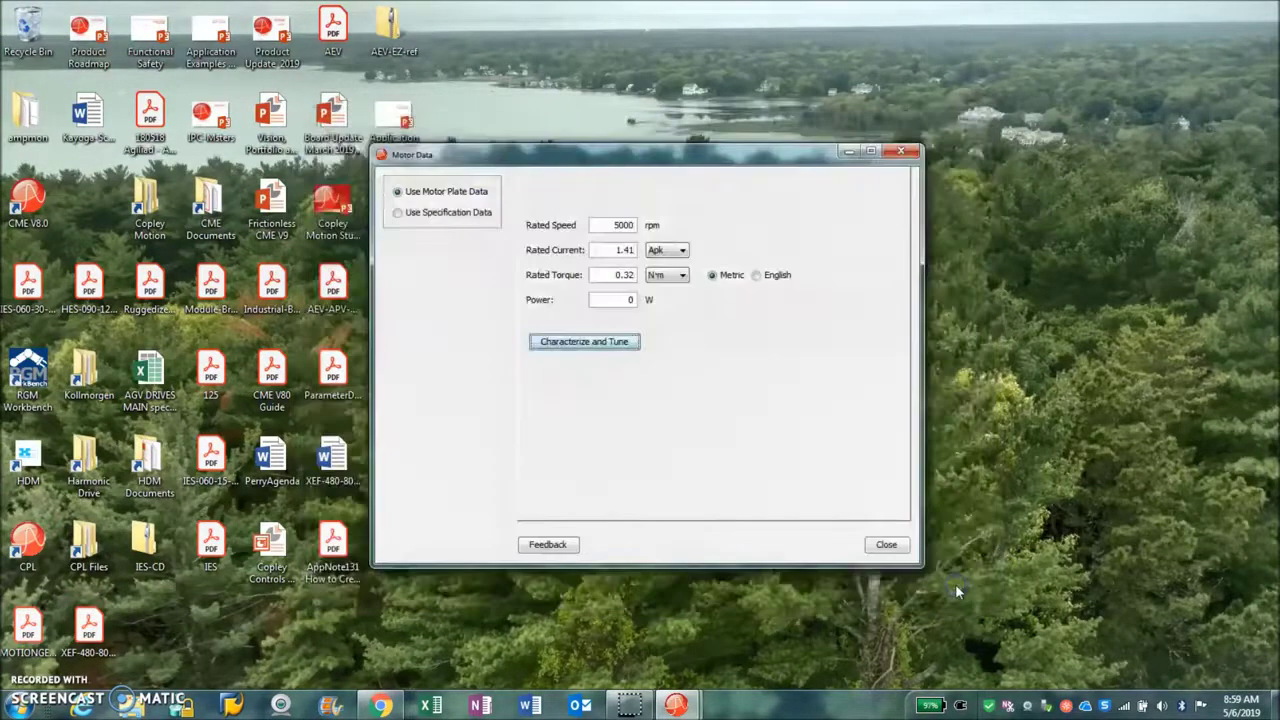
click(437, 213)
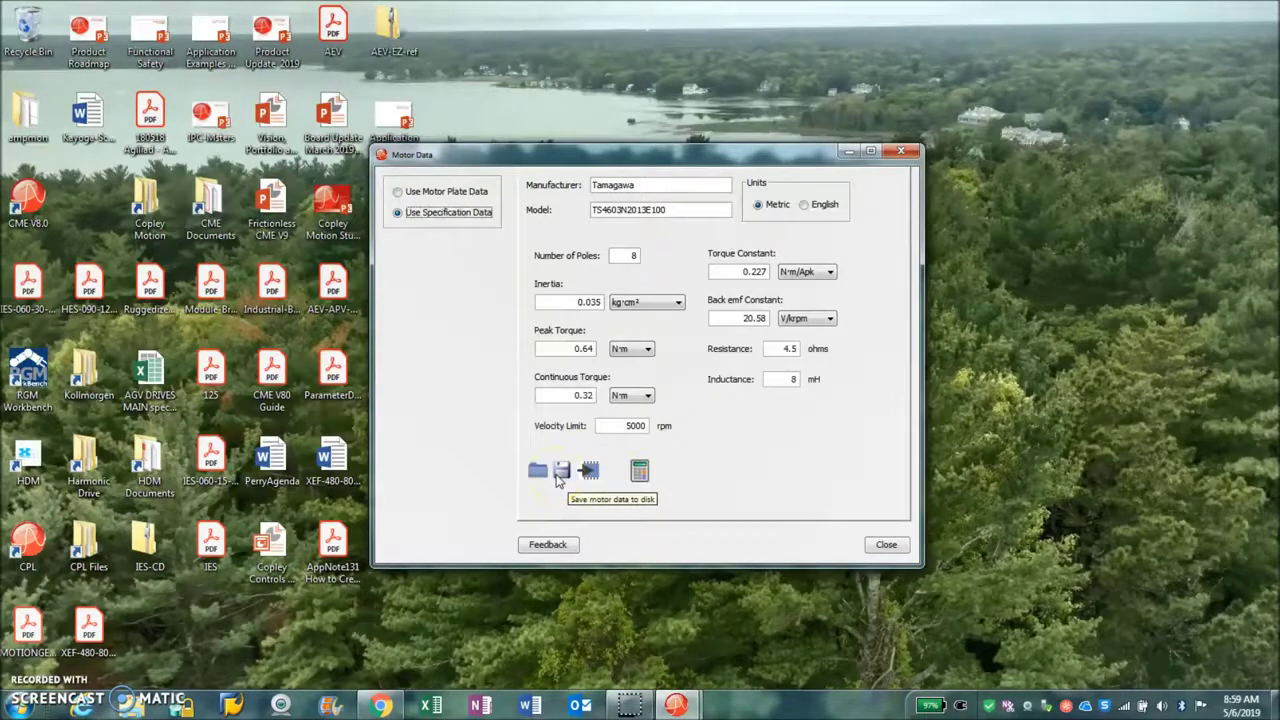
click(906, 152)
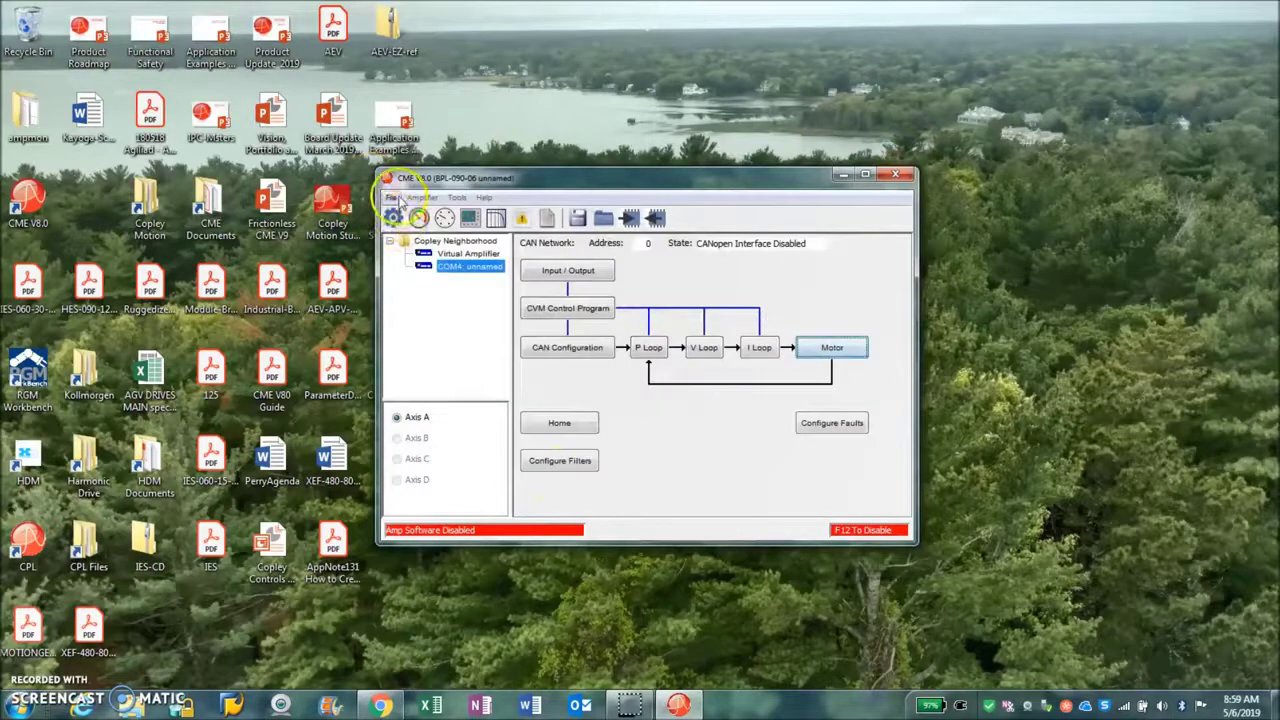
click(460, 259)
double_click(460, 259)
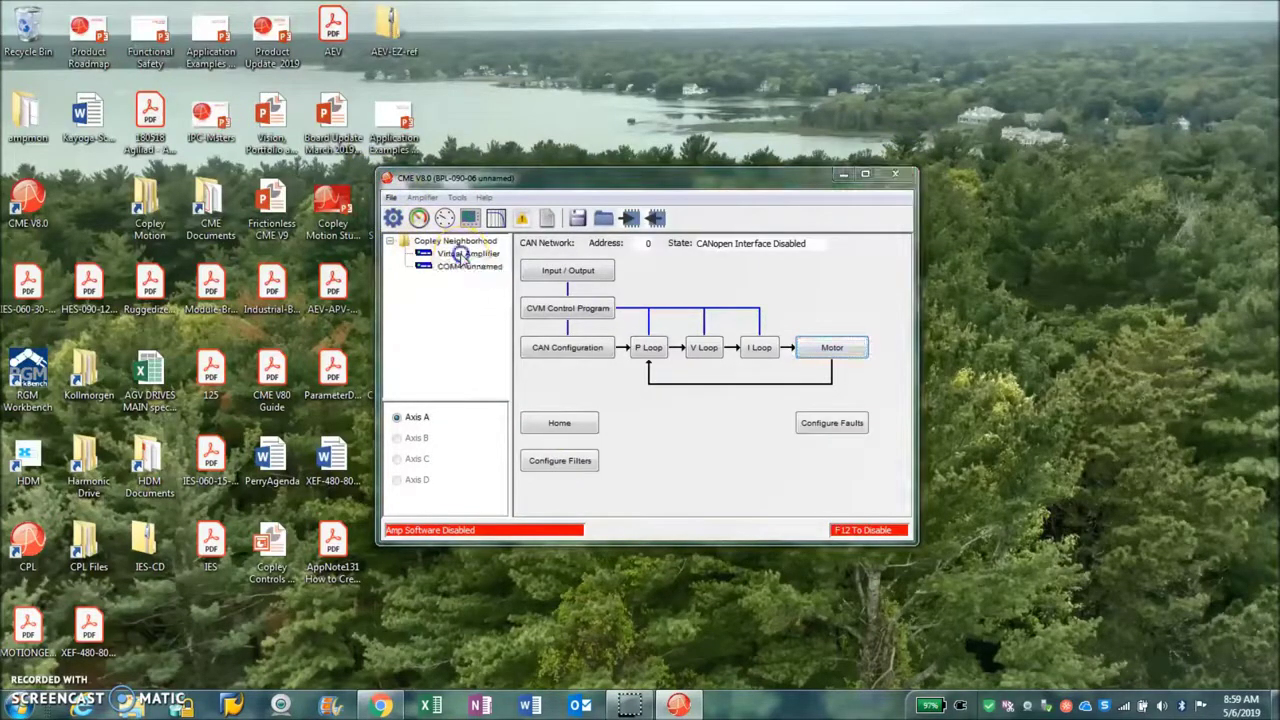
- Answer No to the save and CAN control prompts and choose a new virtual amplifier
click(646, 377)
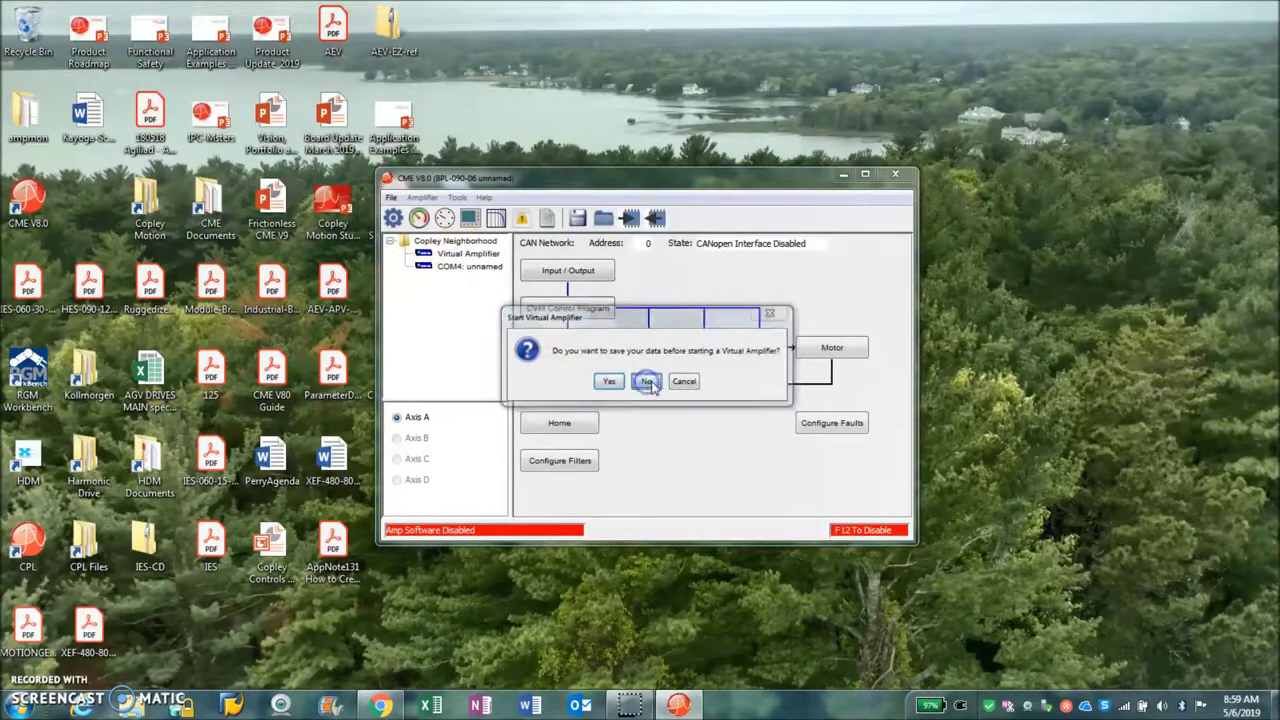
click(657, 389)
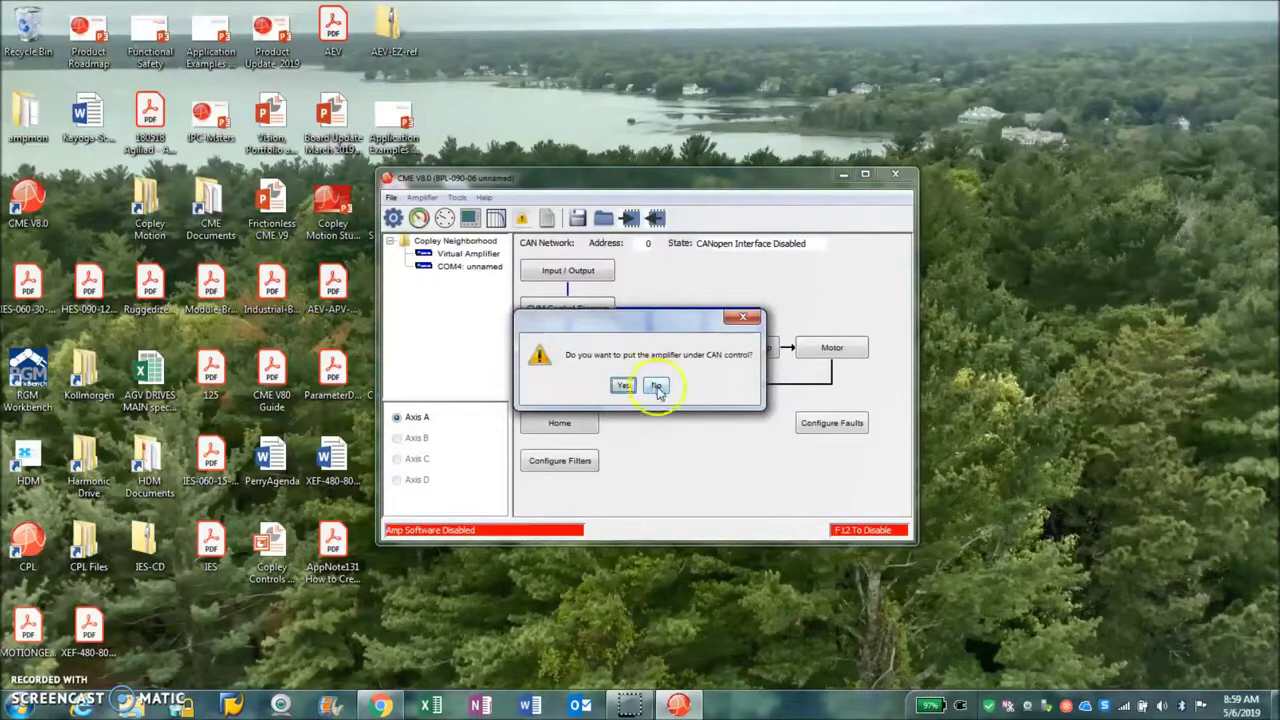
click(624, 386)
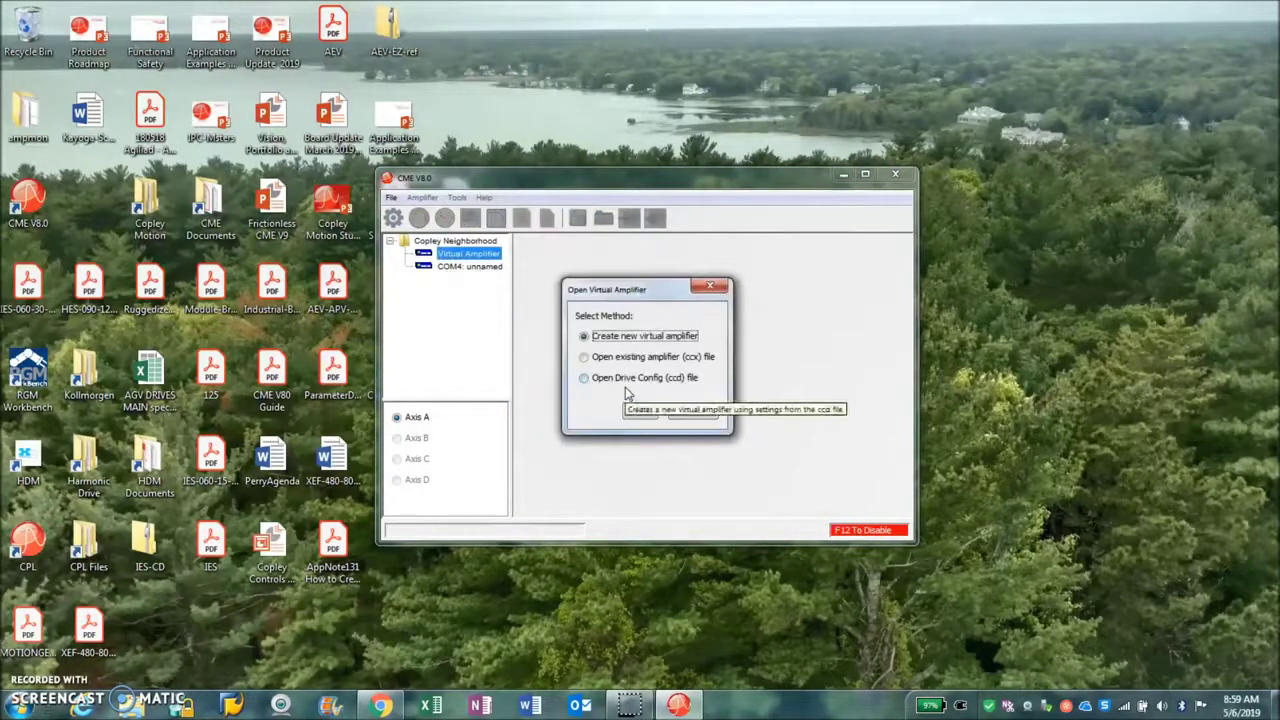
click(641, 413)
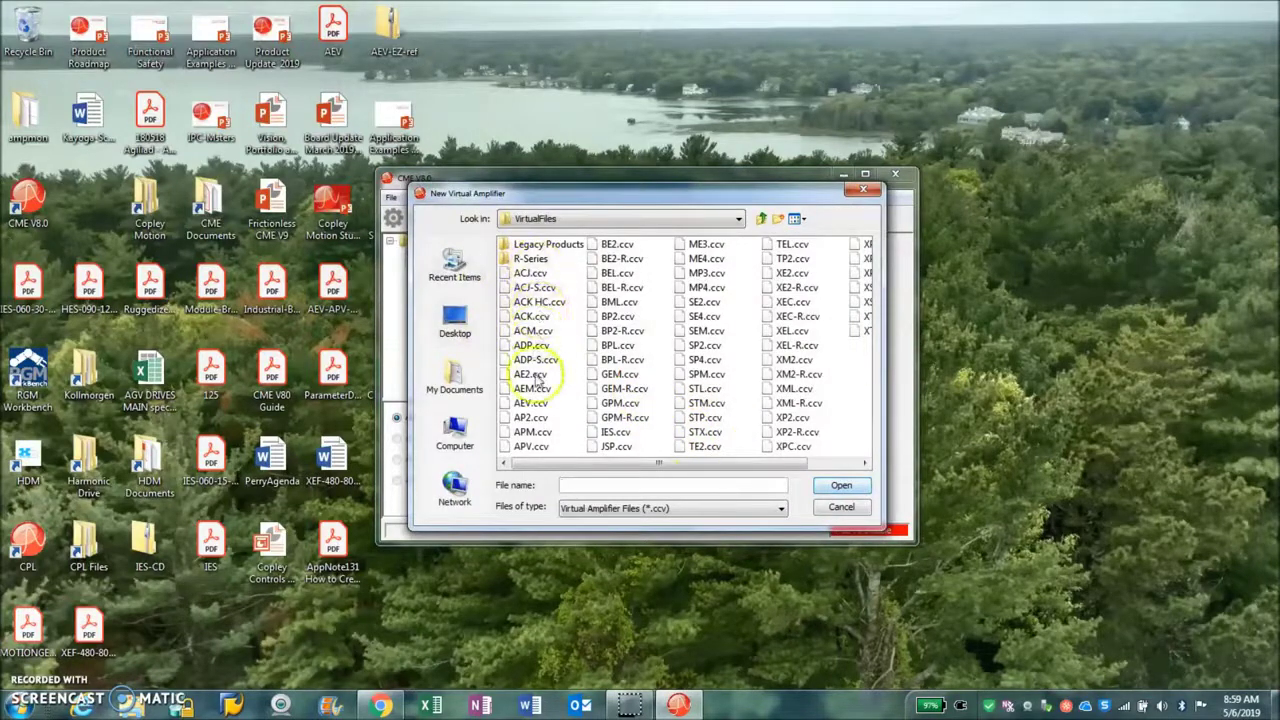
- Browse the AEV, APV, IES and XEC-R .ccv files, cancel, and reconnect to COM4
click(530, 402)
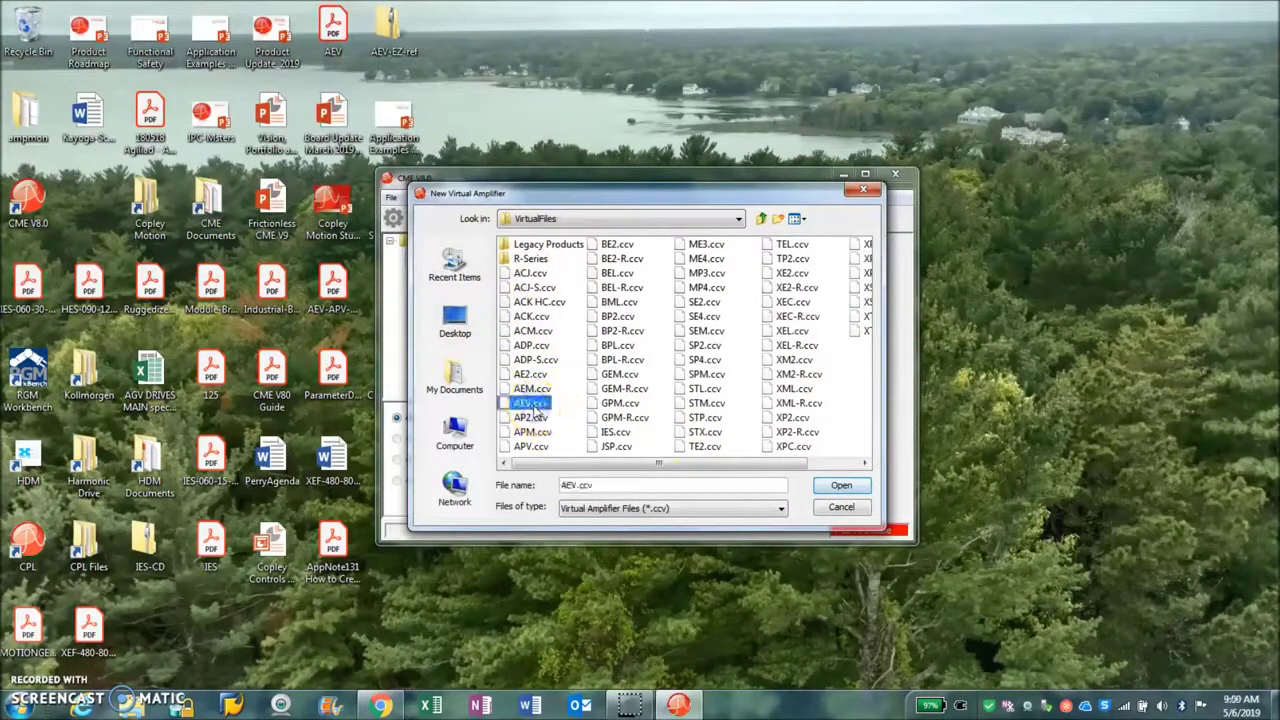
click(530, 446)
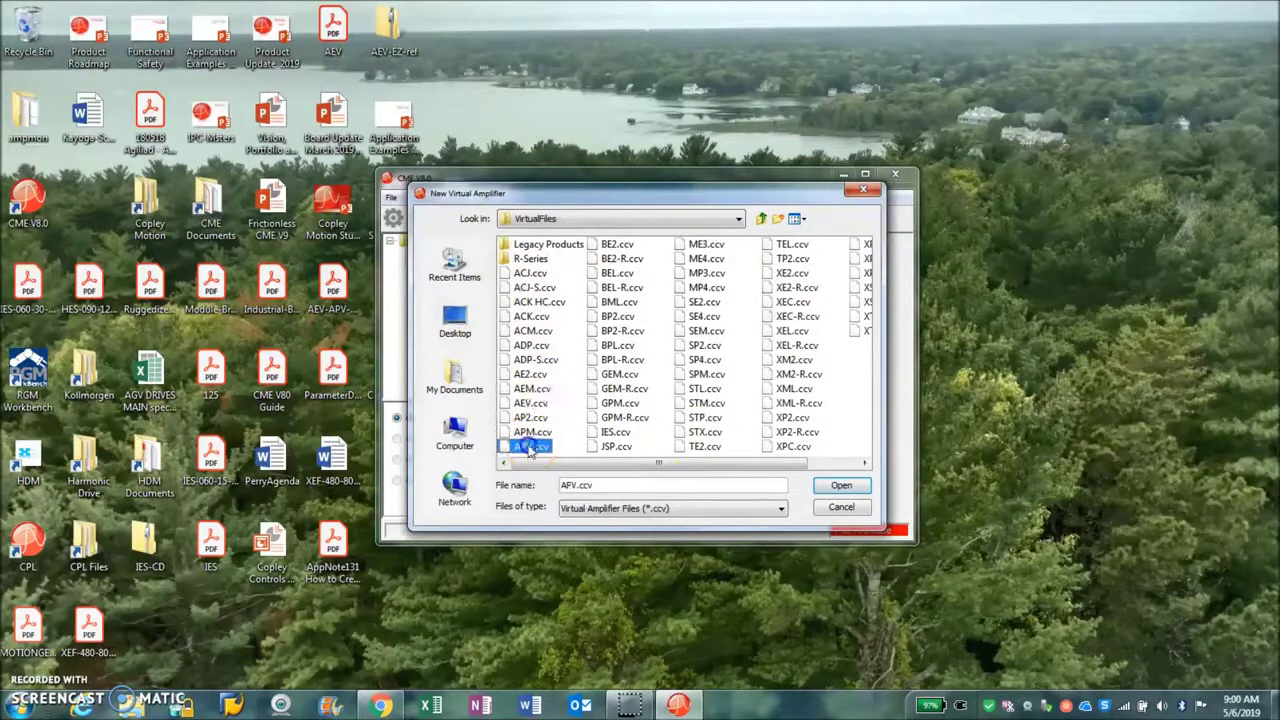
click(614, 434)
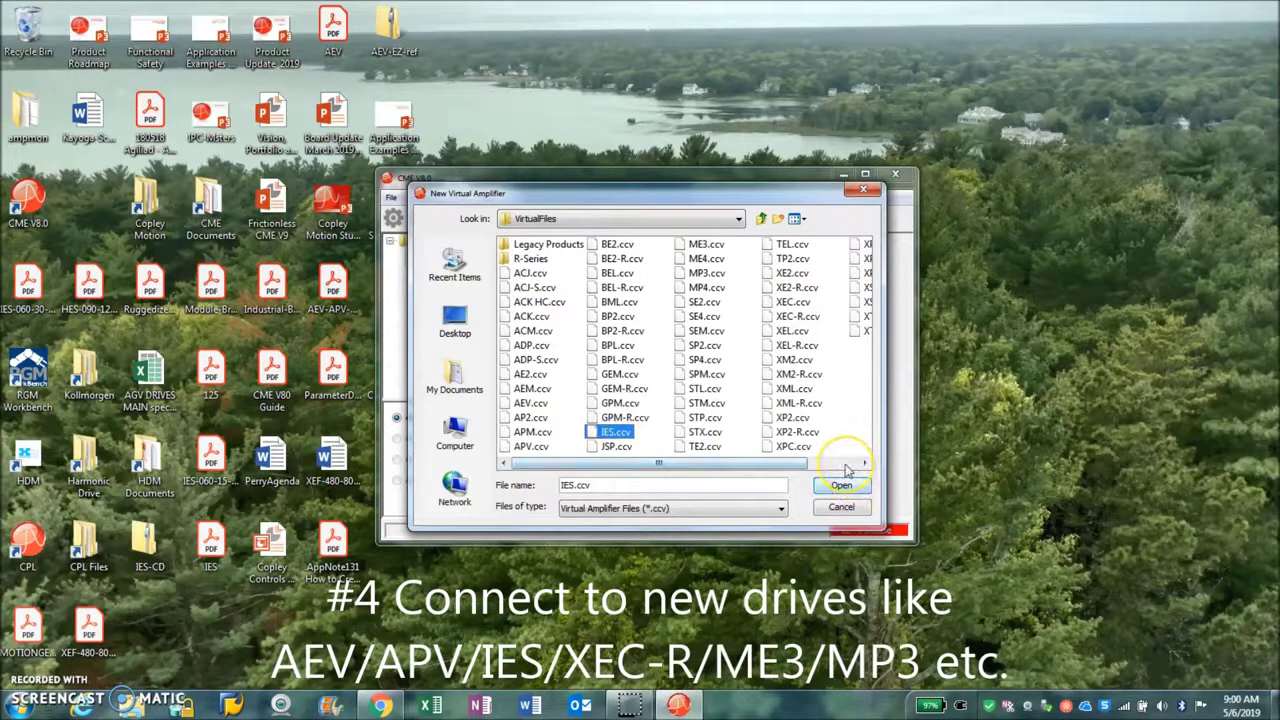
click(796, 316)
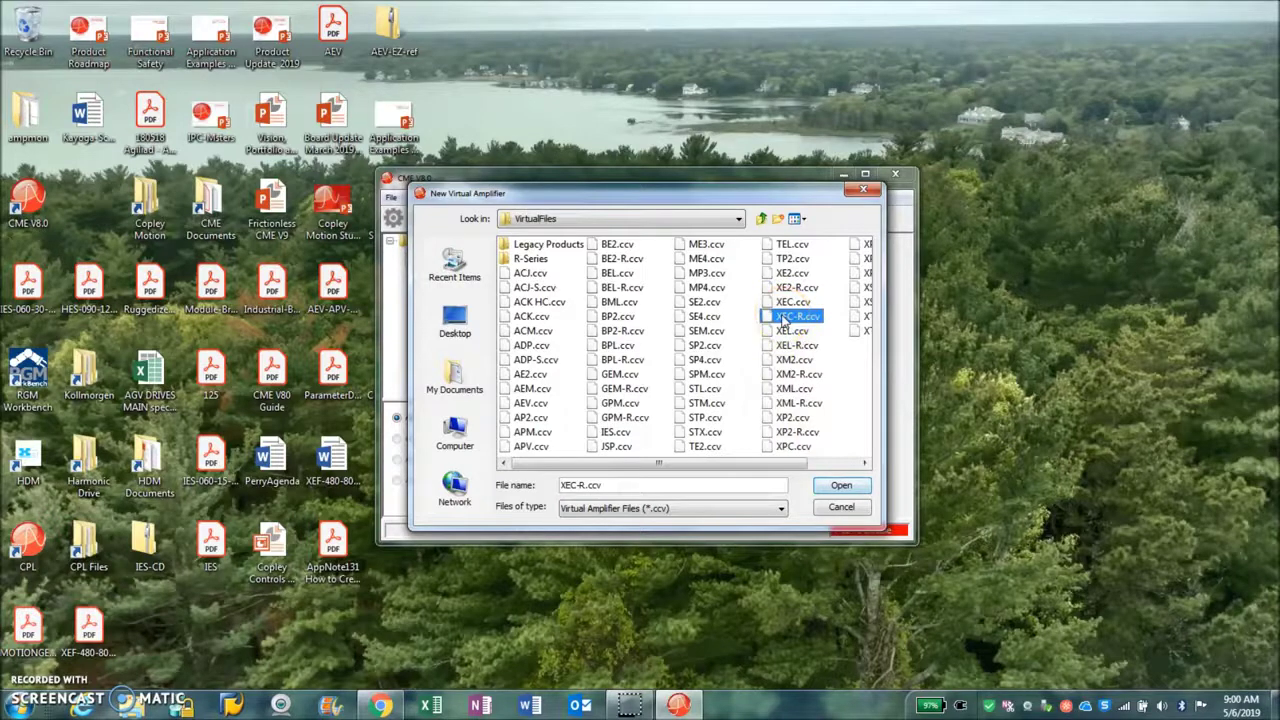
click(530, 446)
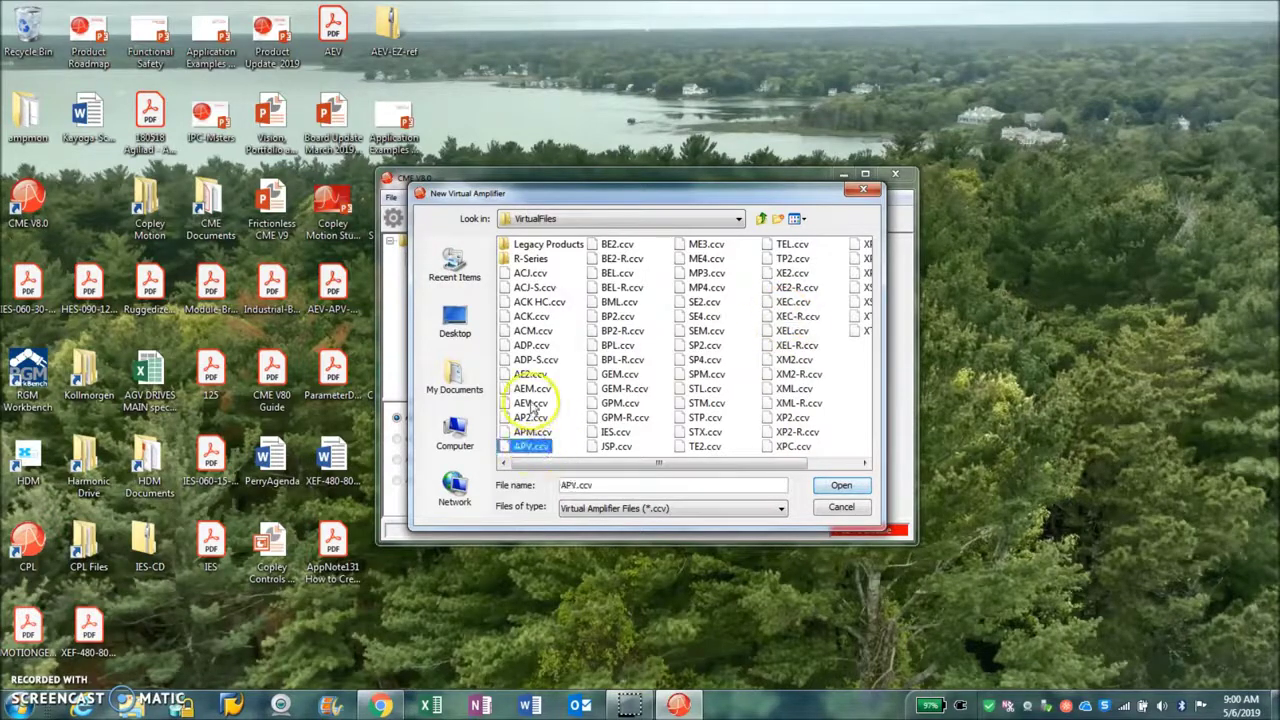
click(618, 432)
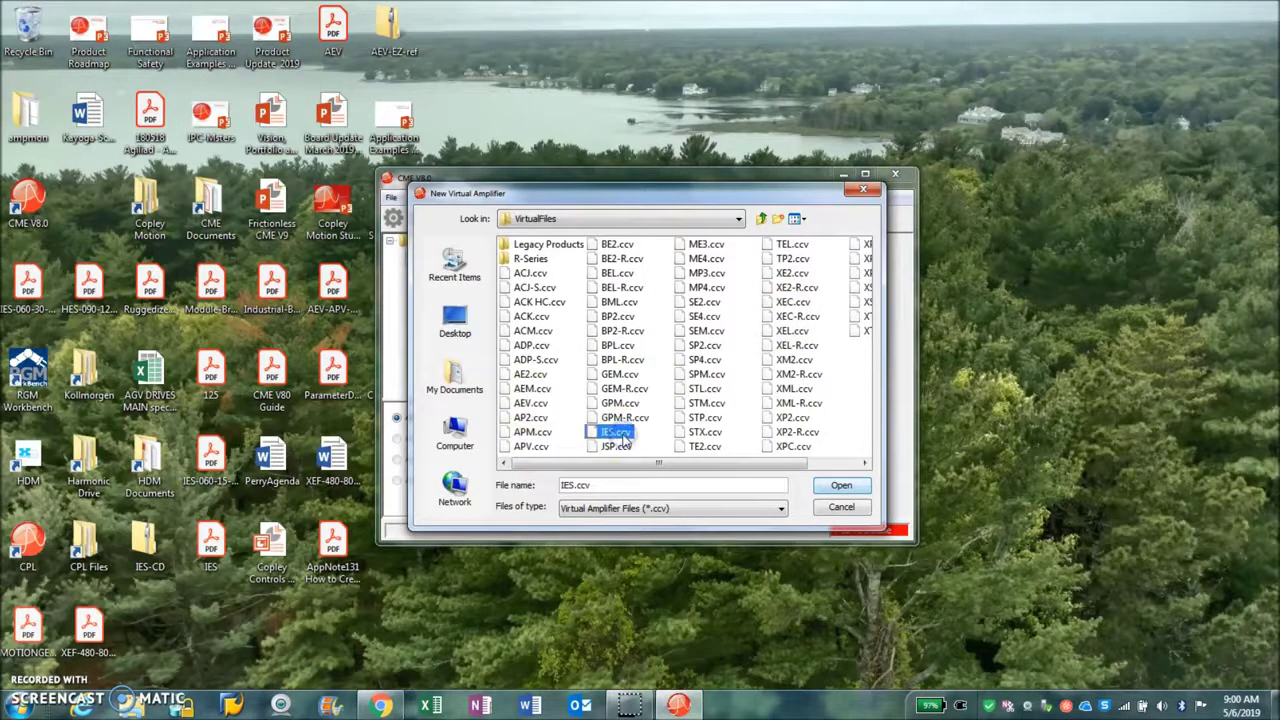
click(845, 509)
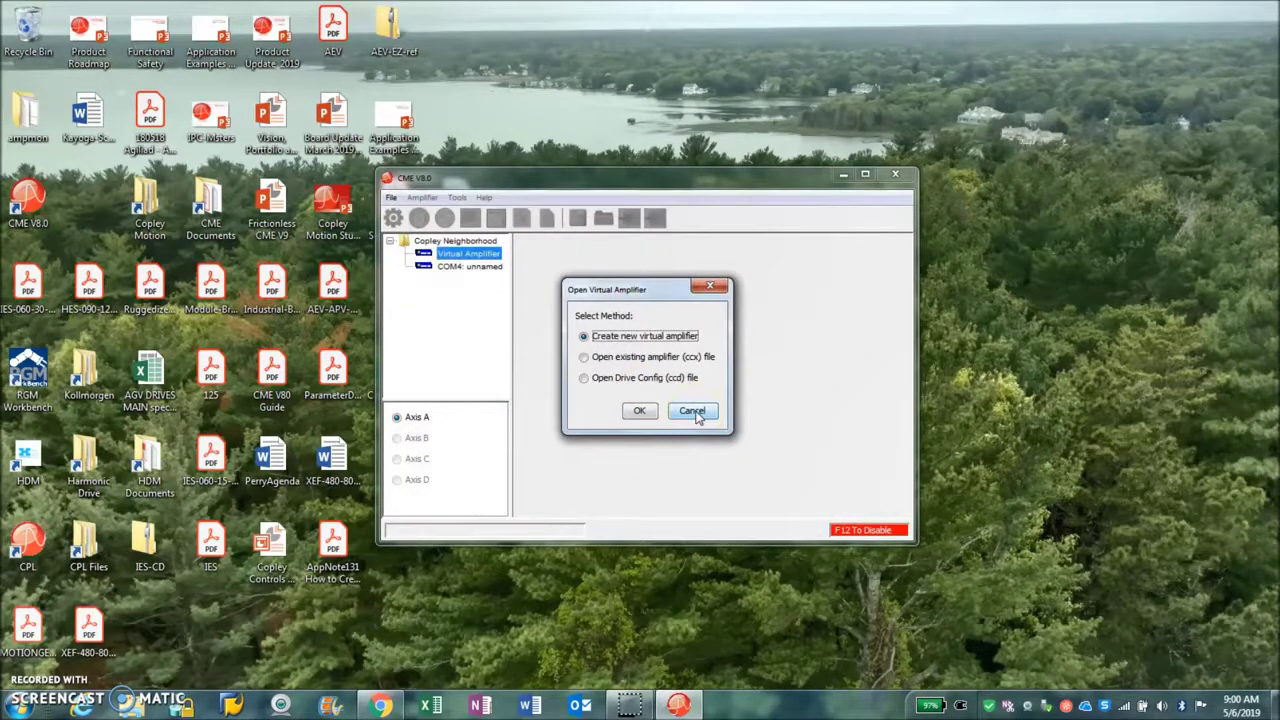
click(696, 414)
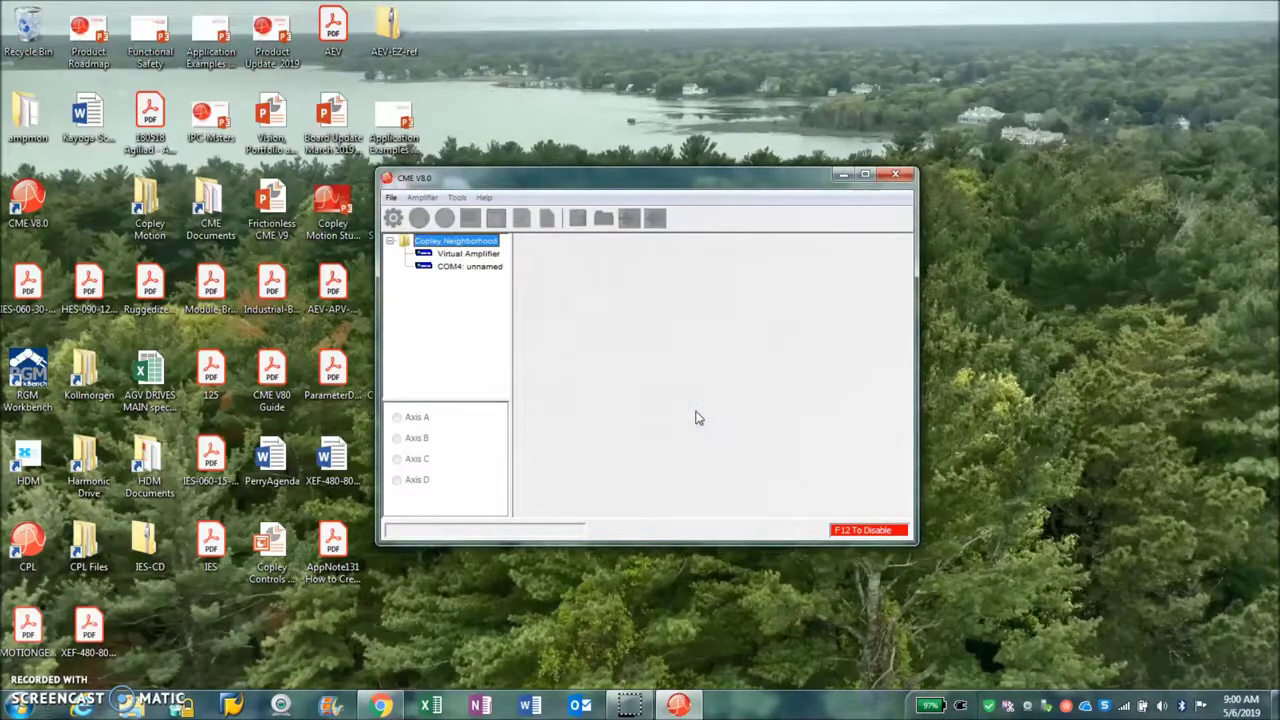
double_click(464, 267)
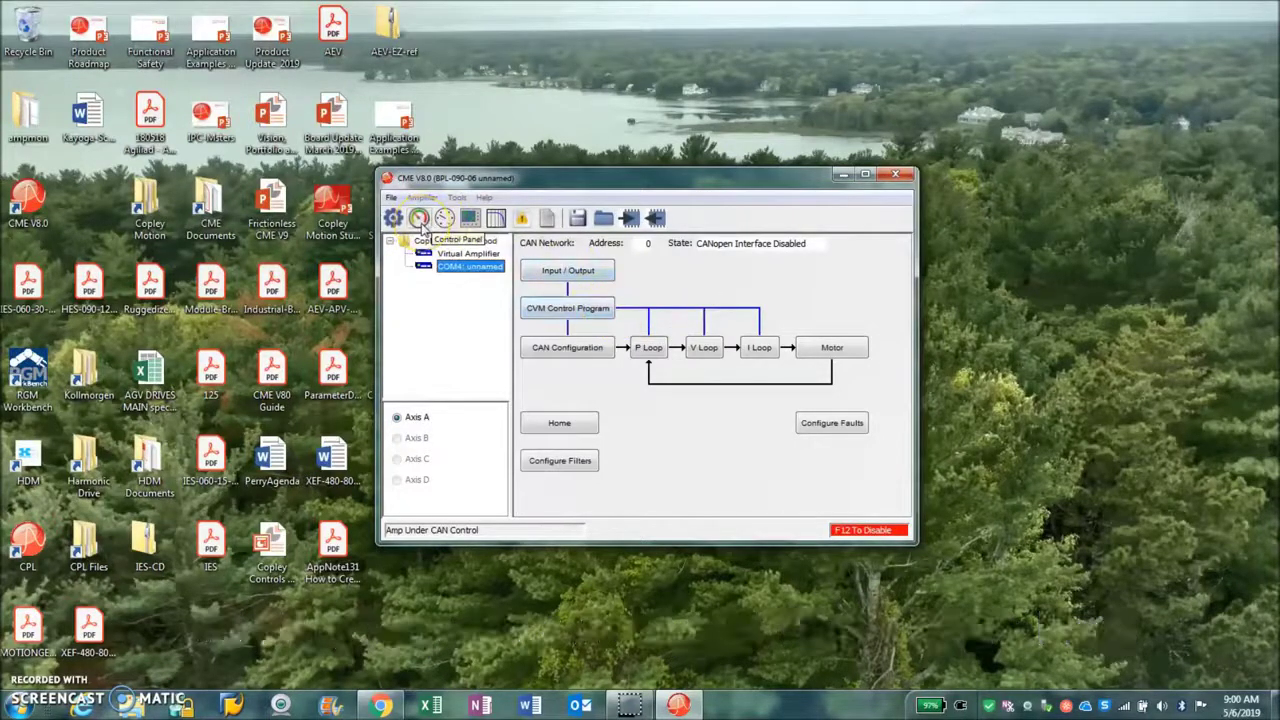
- Run a closed-loop current sine sweep from 10 to 3000 Hz in Frequency Analysis
click(496, 218)
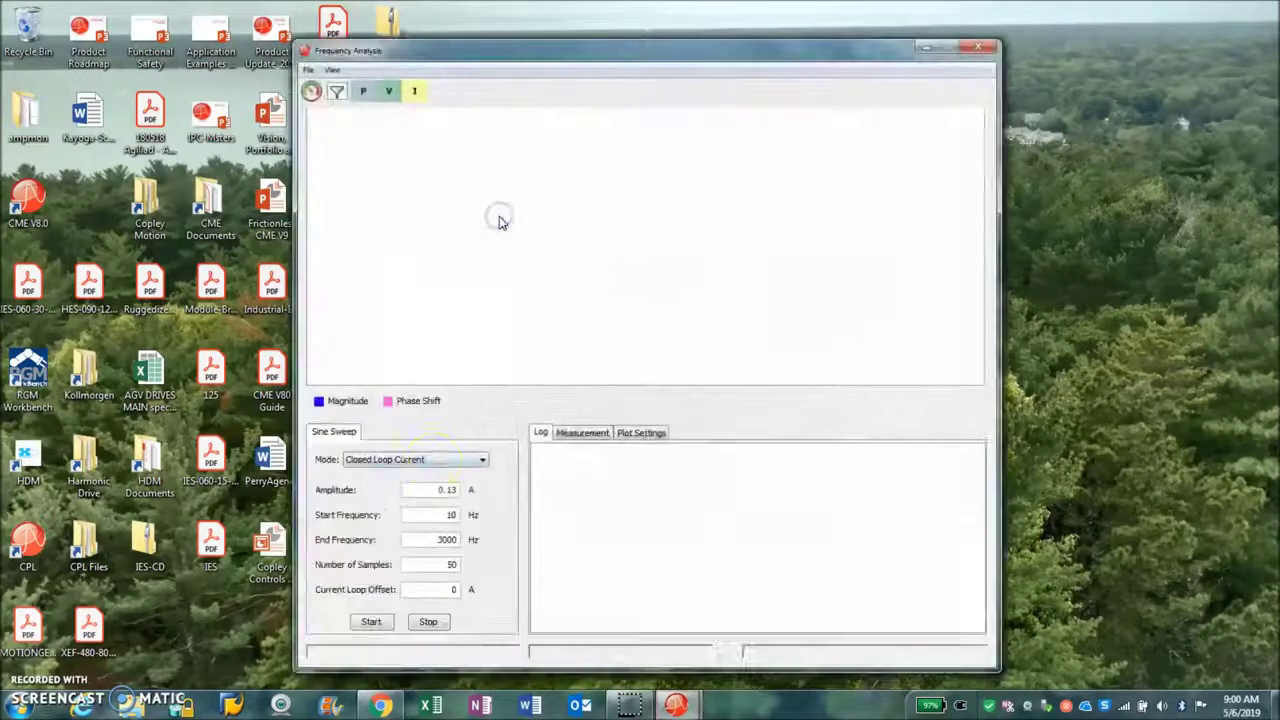
click(371, 621)
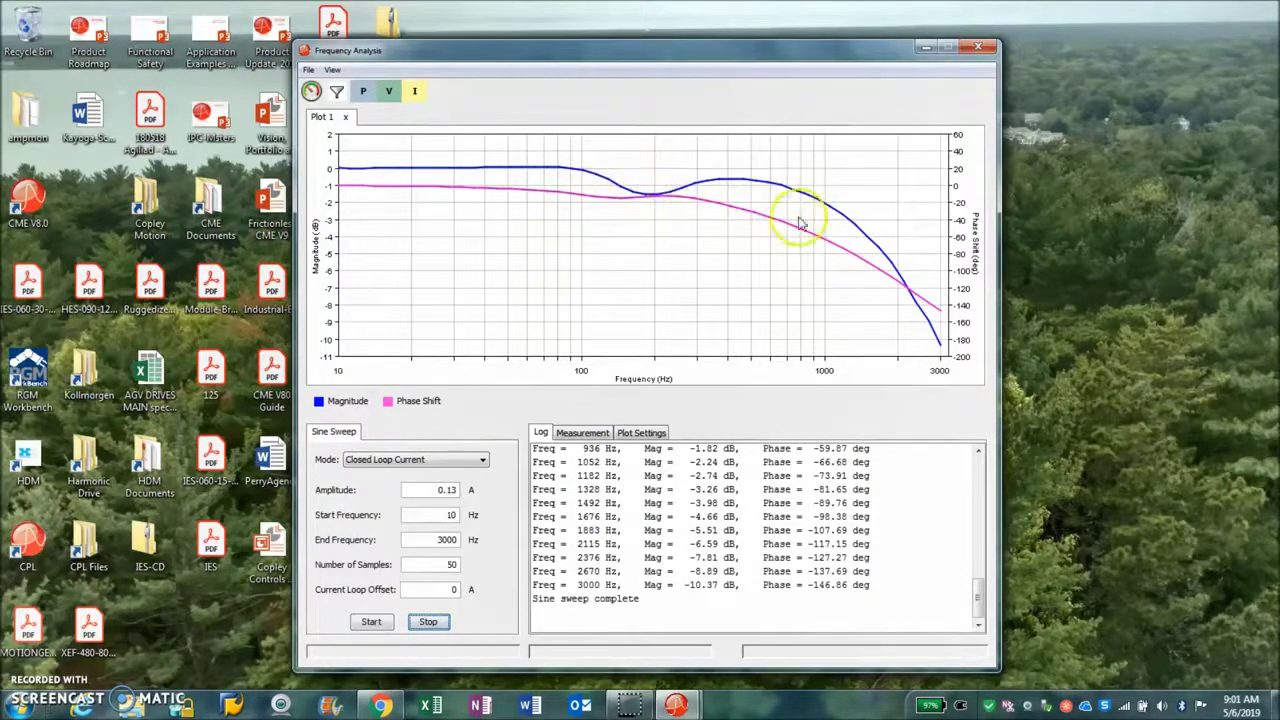
click(480, 459)
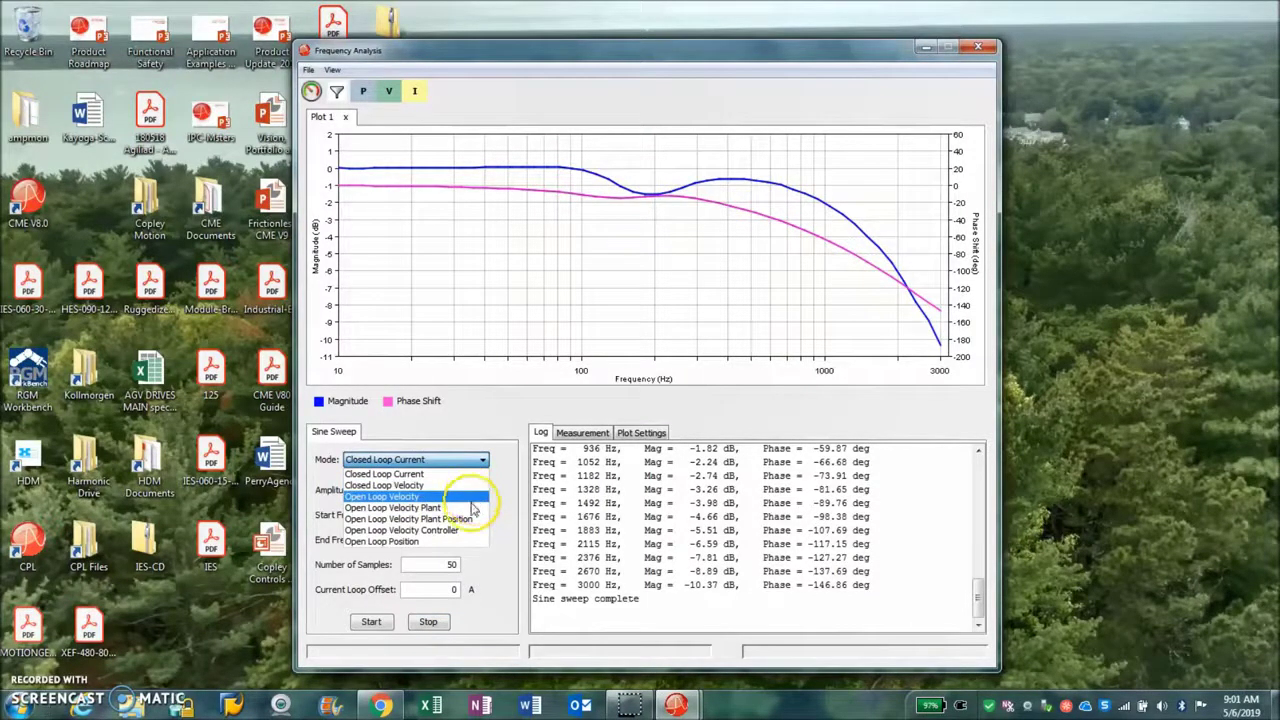
- Review the Open Loop Velocity Plant Position, Velocity Controller and Position sweep modes
click(472, 520)
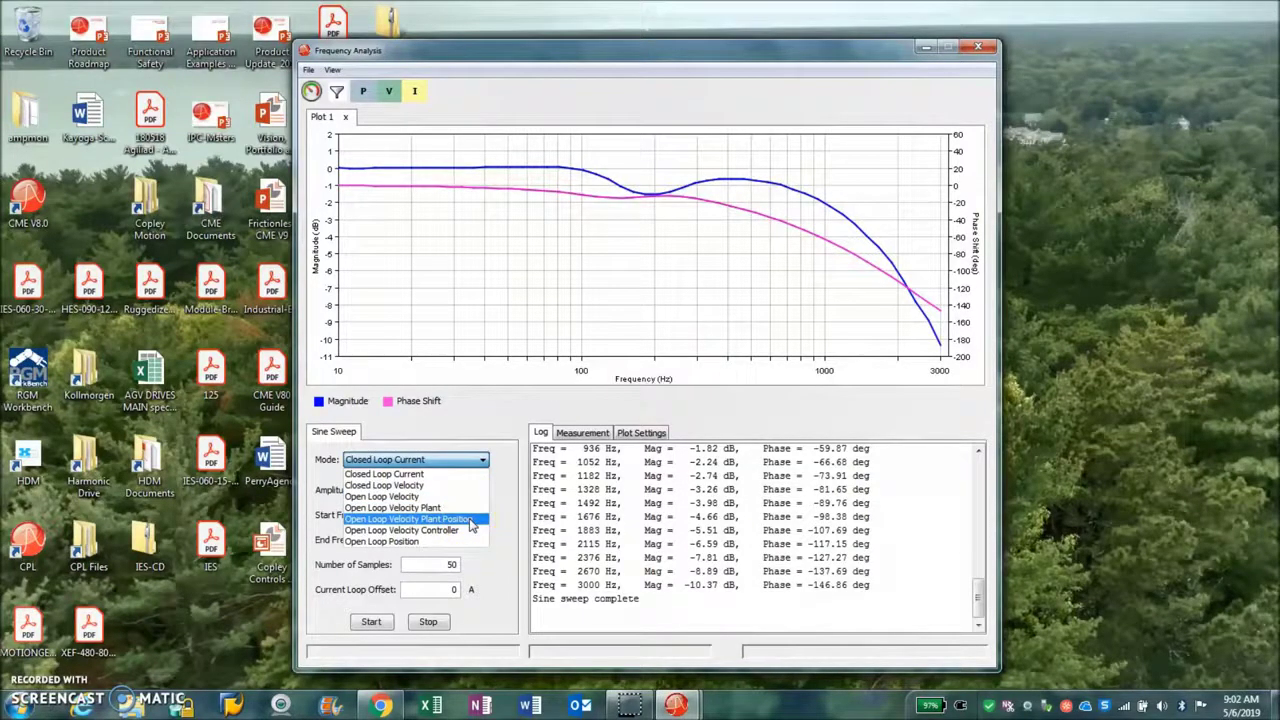
click(474, 530)
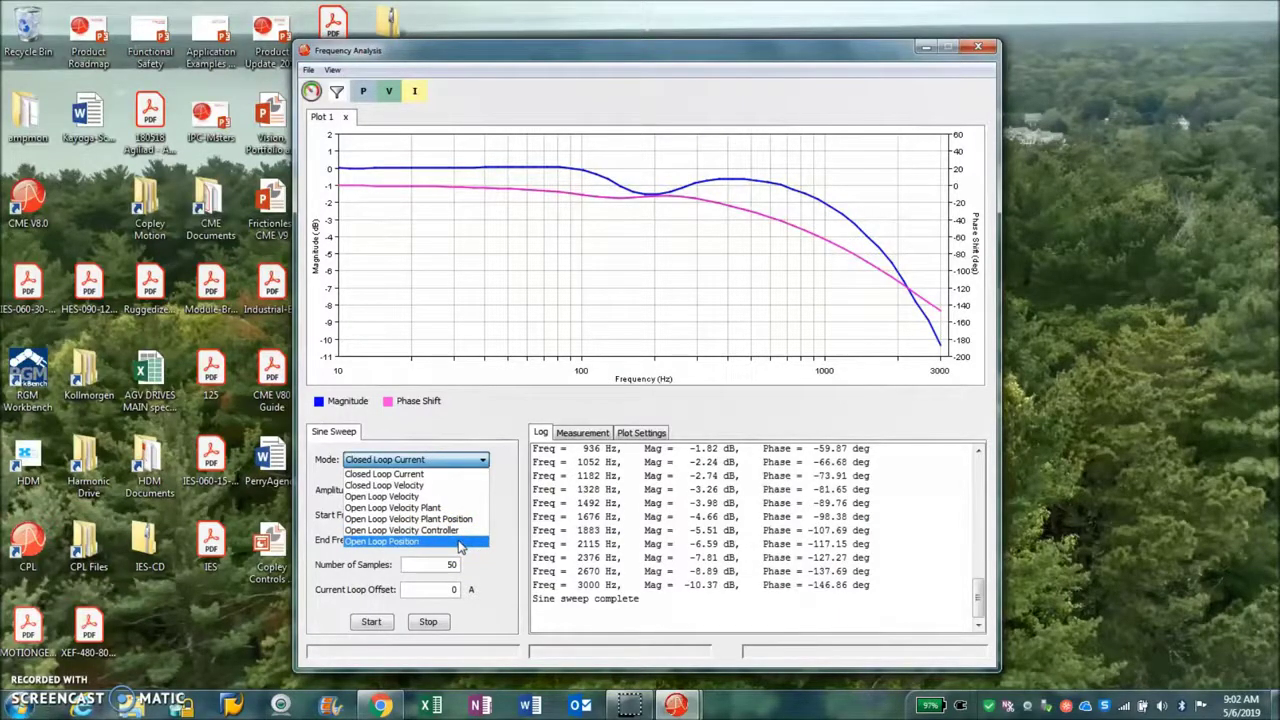
click(466, 545)
- Close the Frequency Analysis window without saving the plot
click(309, 69)
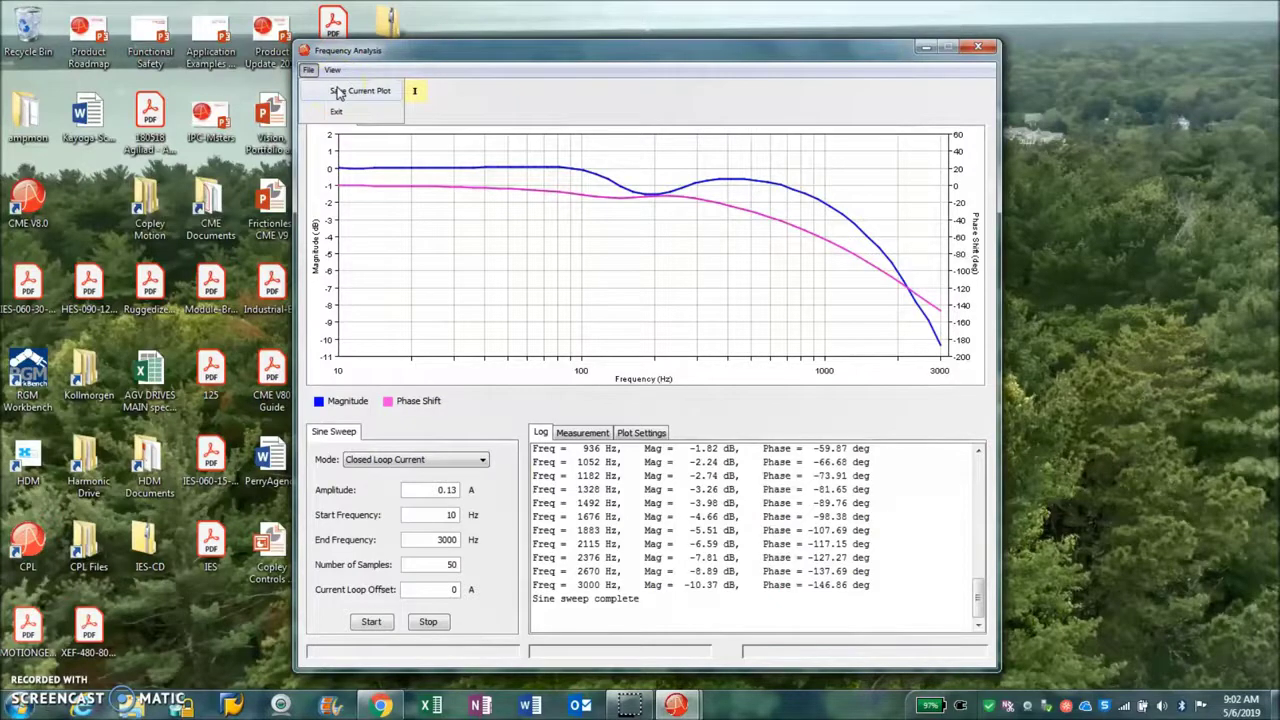
click(520, 250)
click(978, 46)
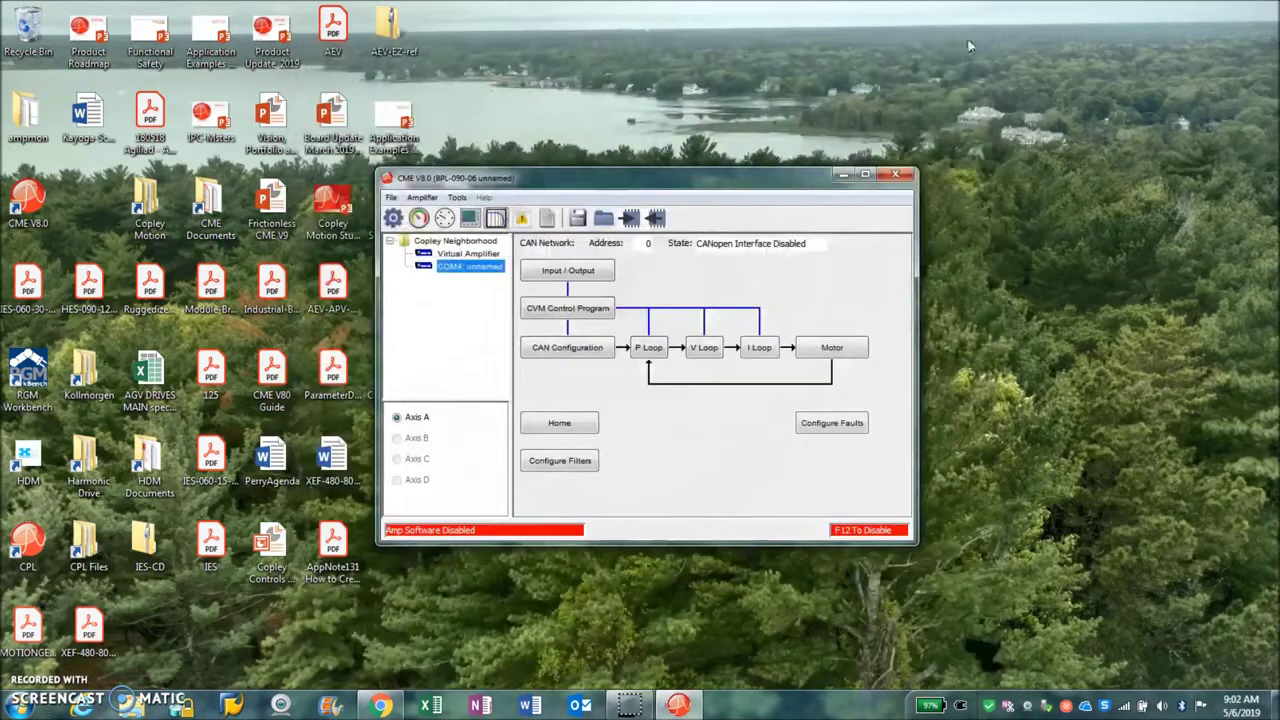
- Create a virtual XP2 amplifier, skipping data save and CAN control
click(463, 270)
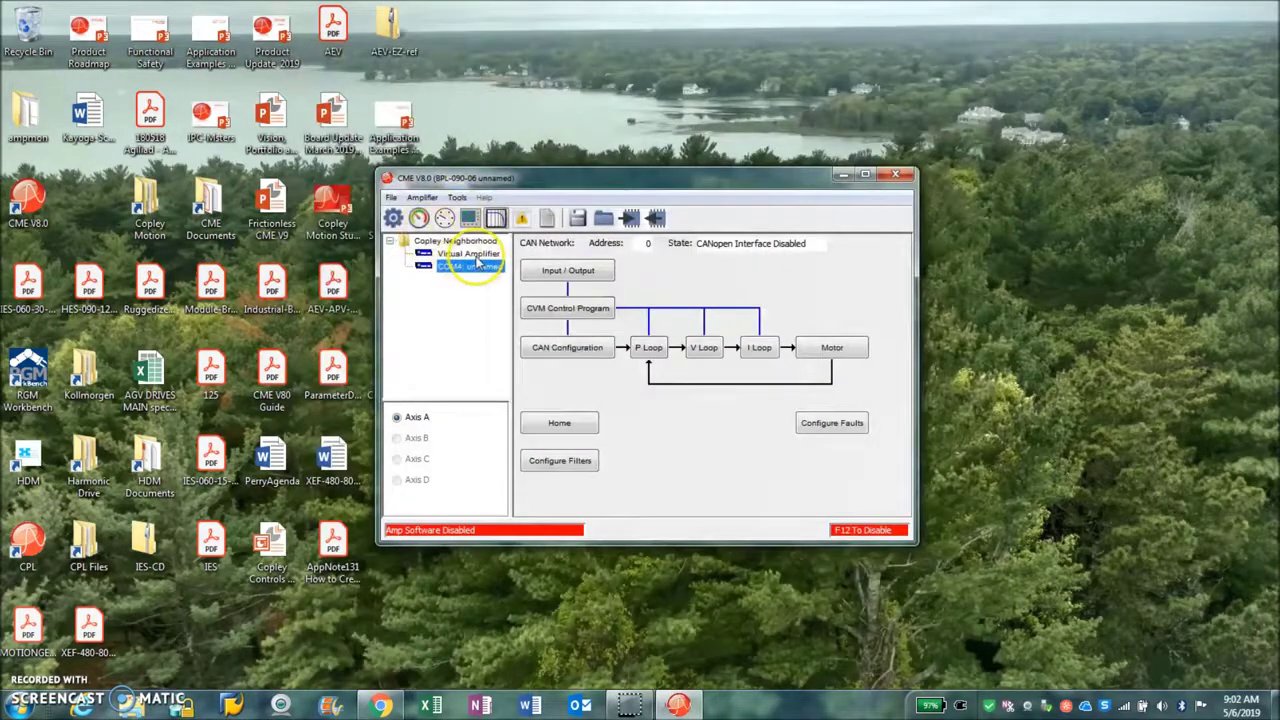
double_click(477, 256)
click(650, 384)
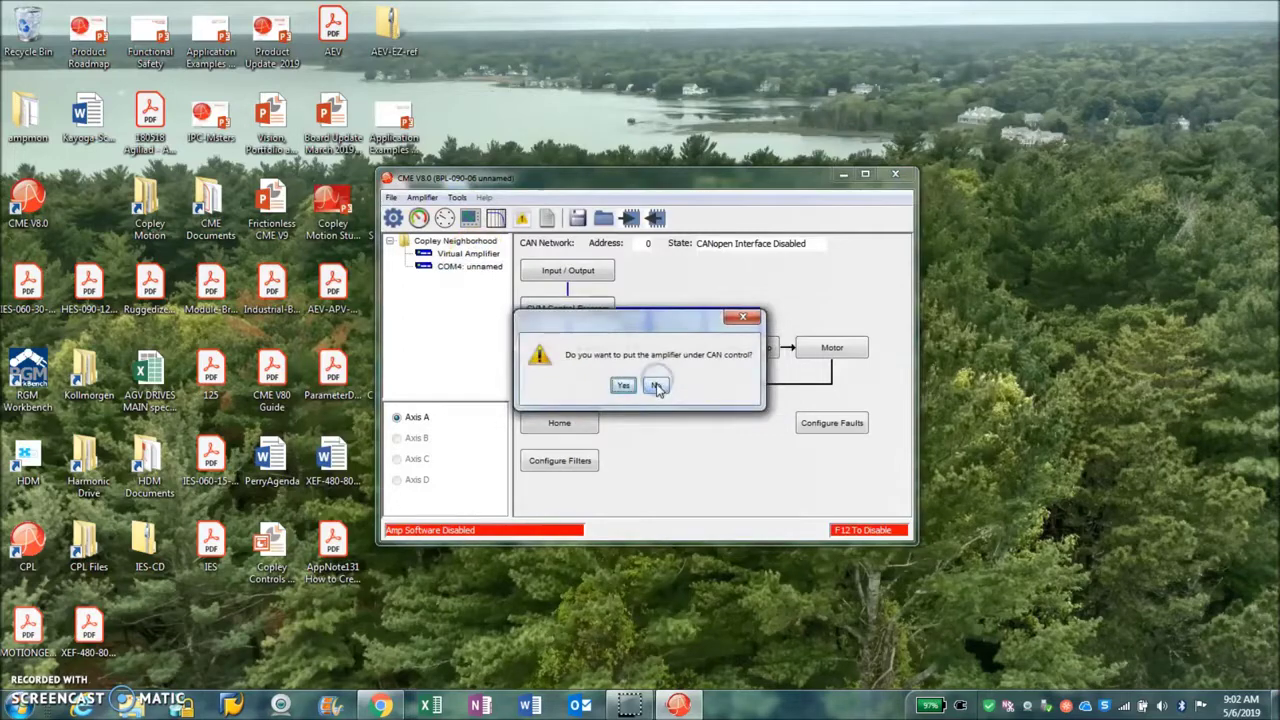
click(656, 386)
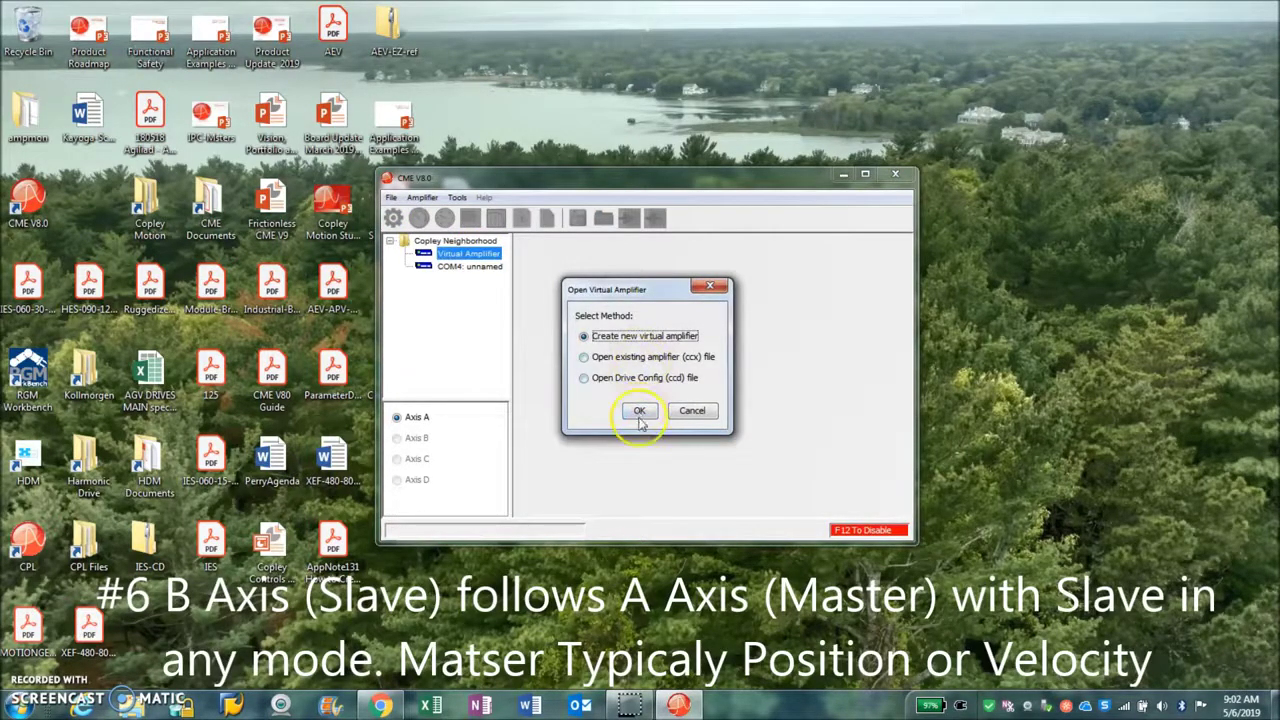
click(640, 412)
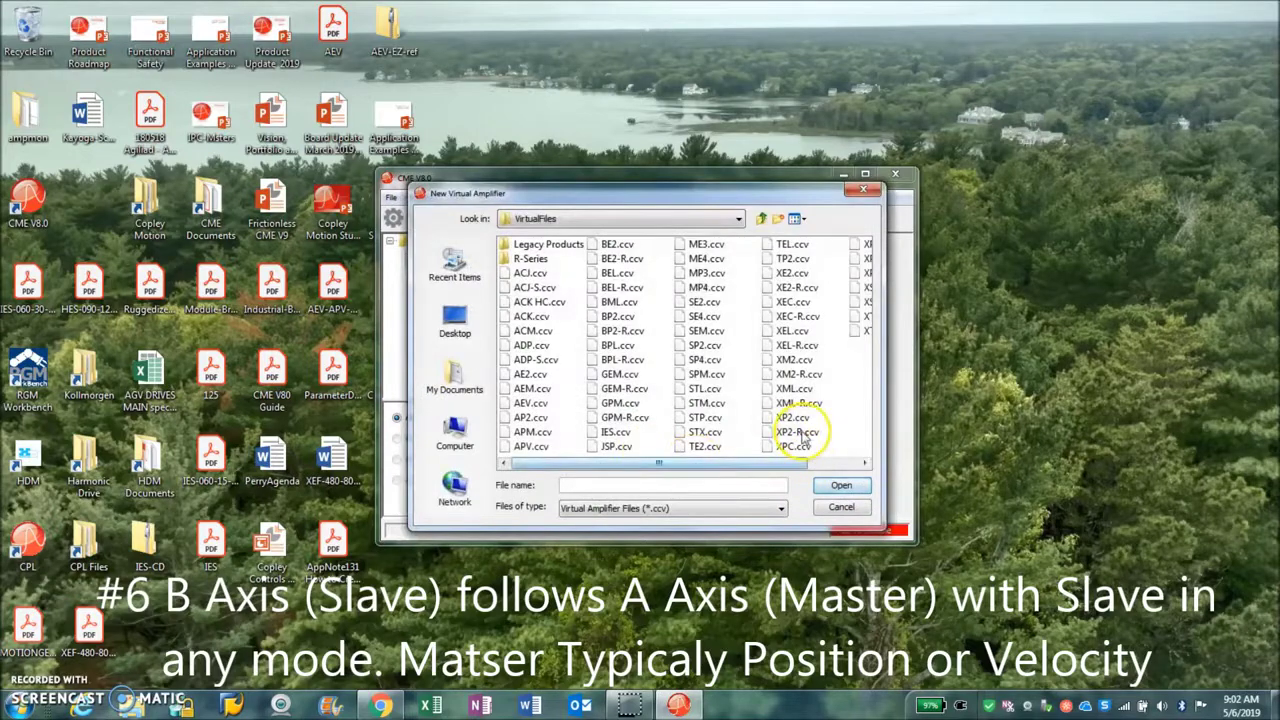
click(790, 417)
click(841, 485)
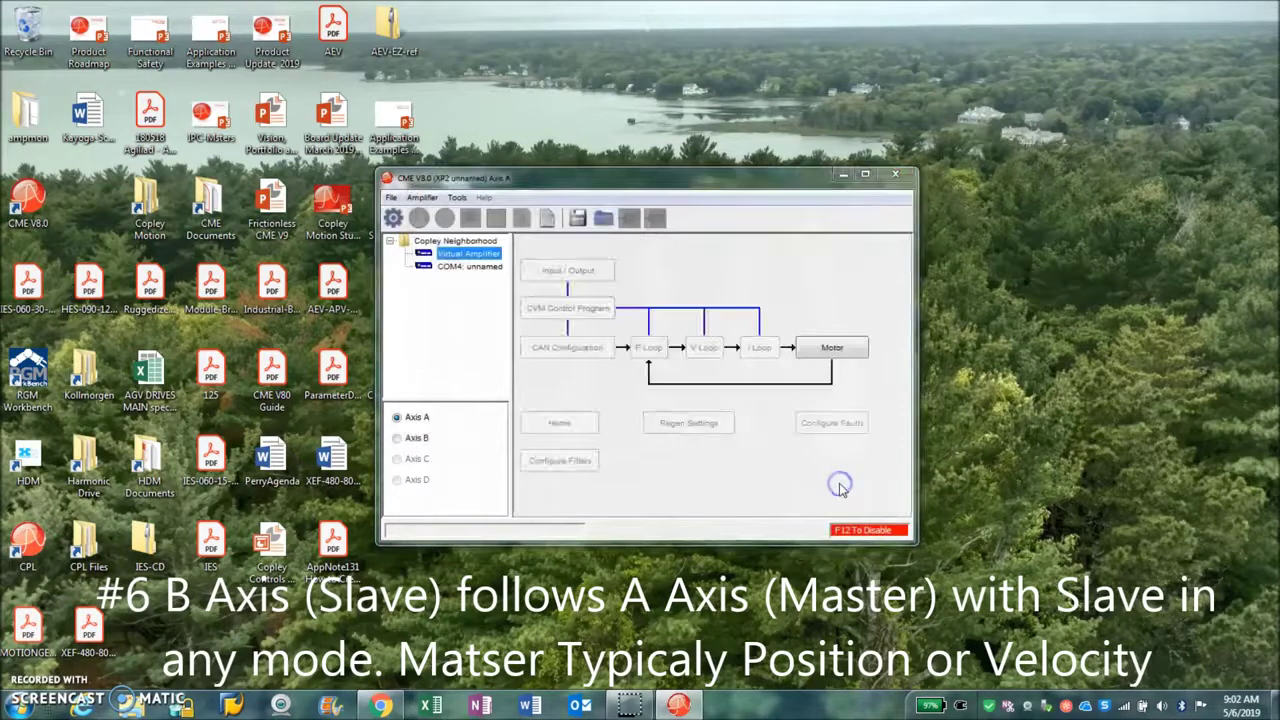
- Page through the Axis A setup wizard to the end, then select Axis B
click(393, 218)
click(565, 577)
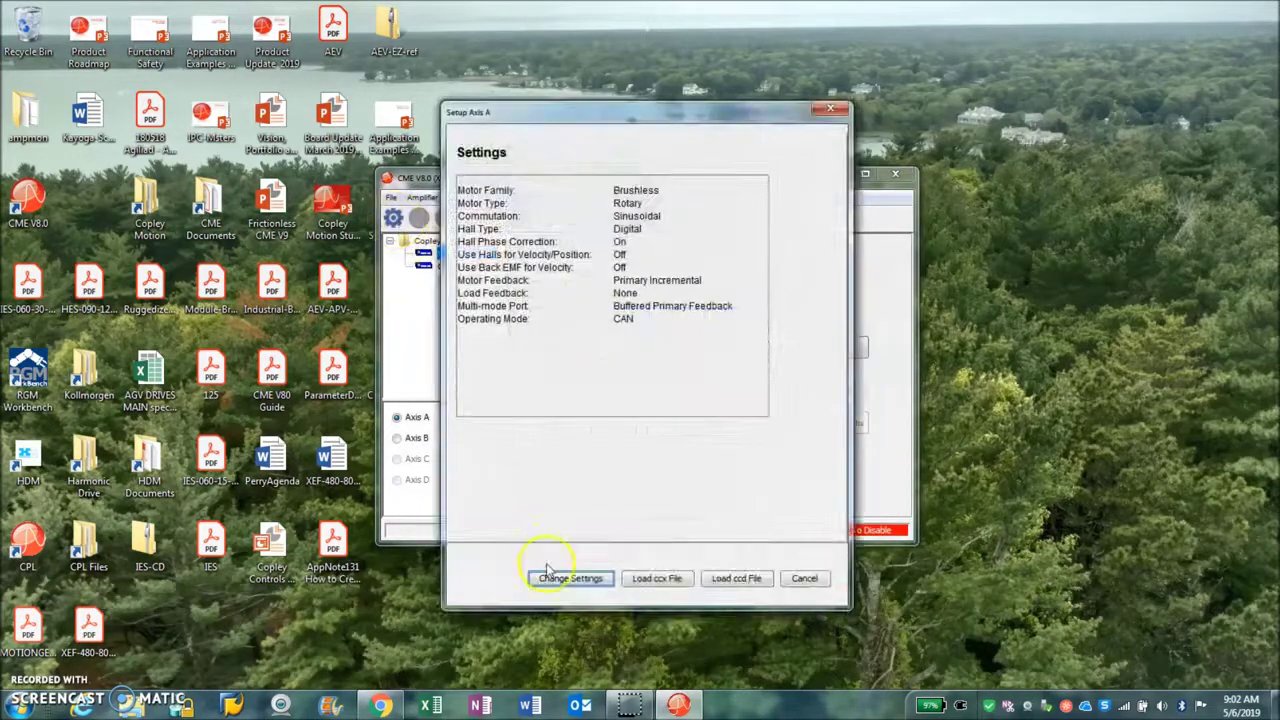
click(757, 580)
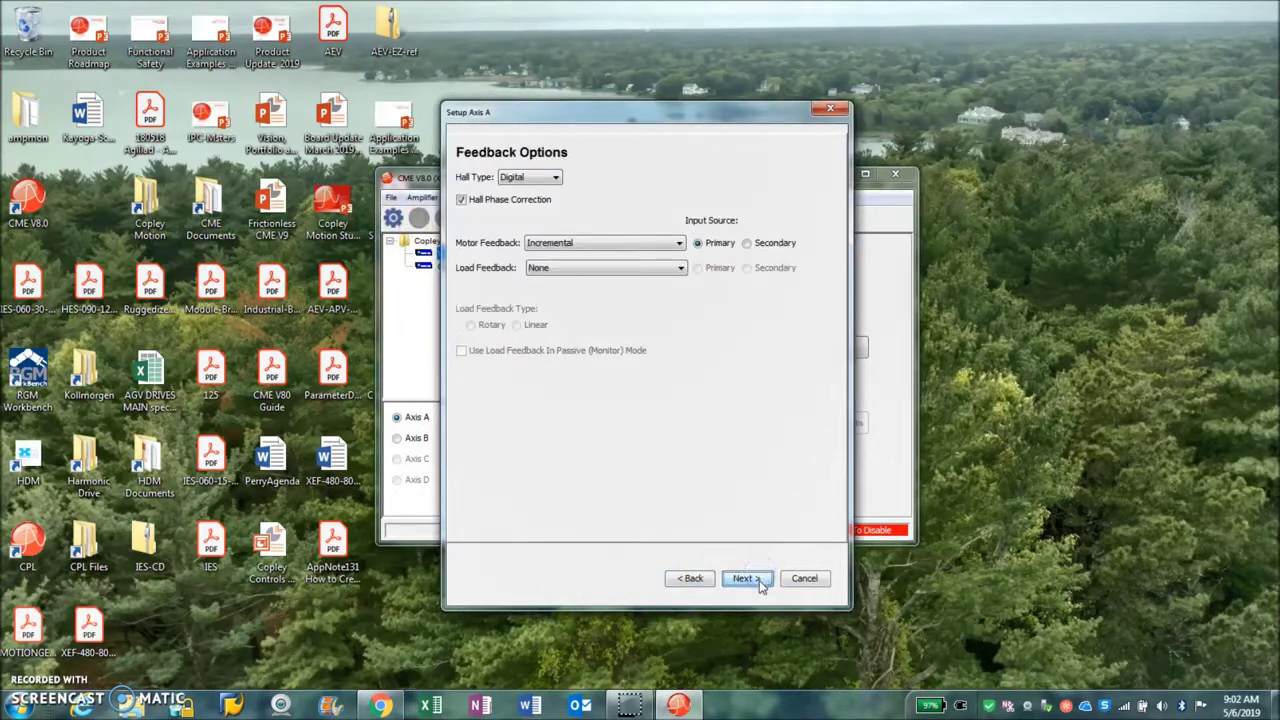
click(759, 580)
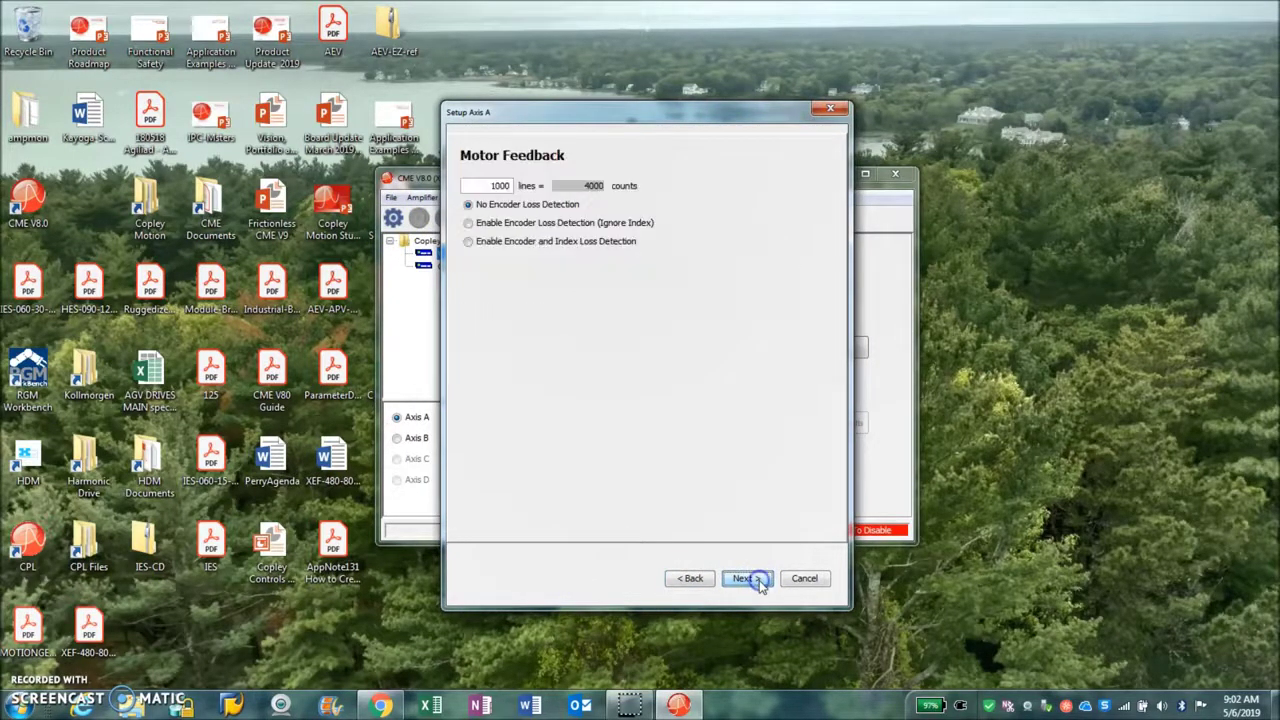
click(759, 580)
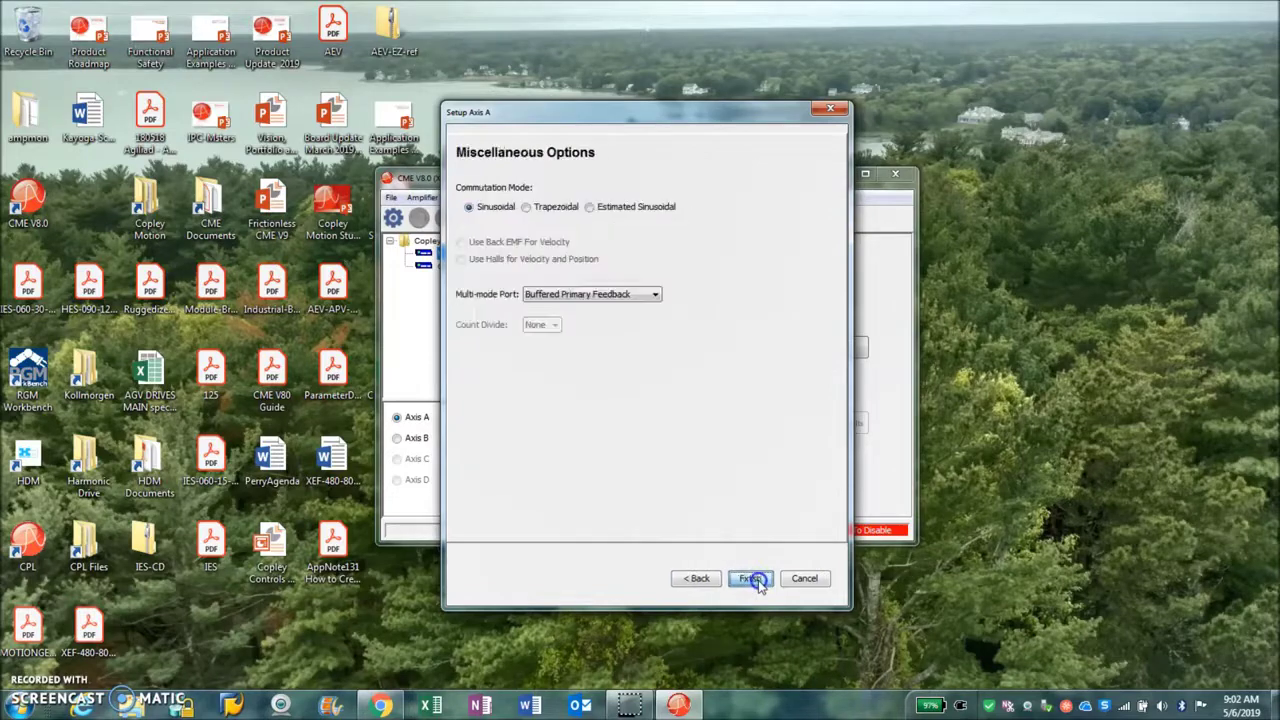
click(751, 579)
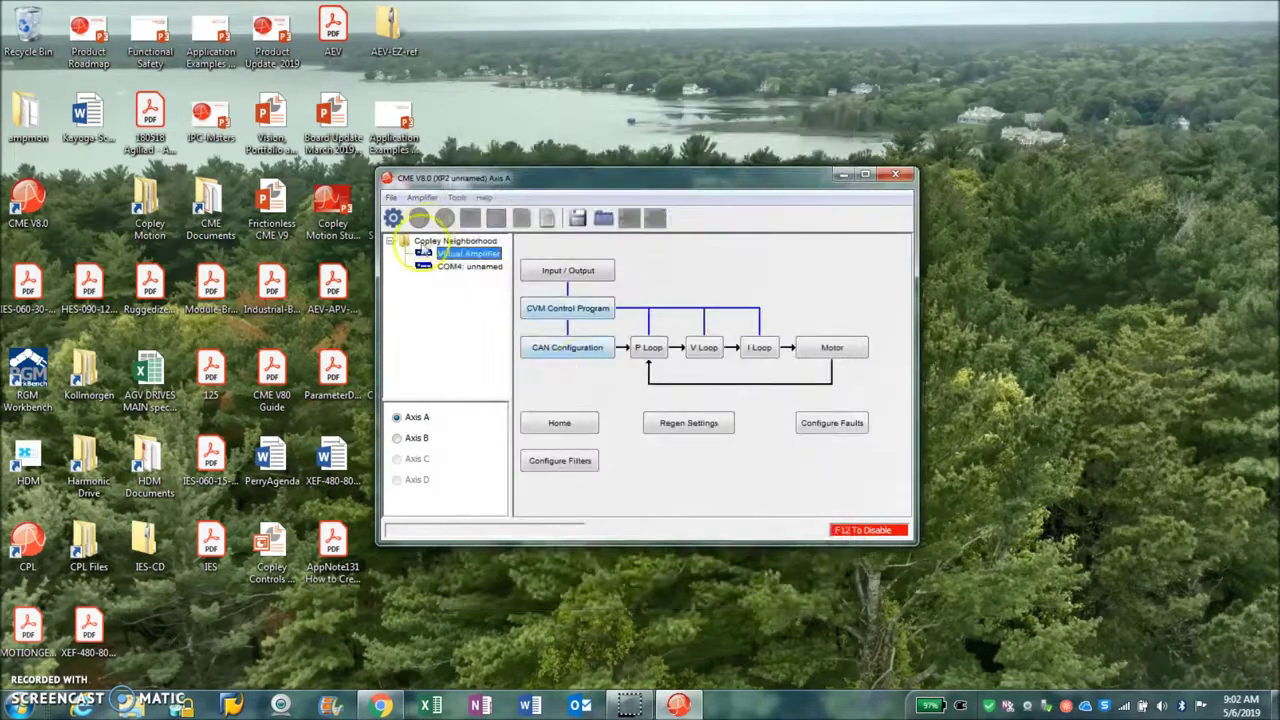
click(415, 441)
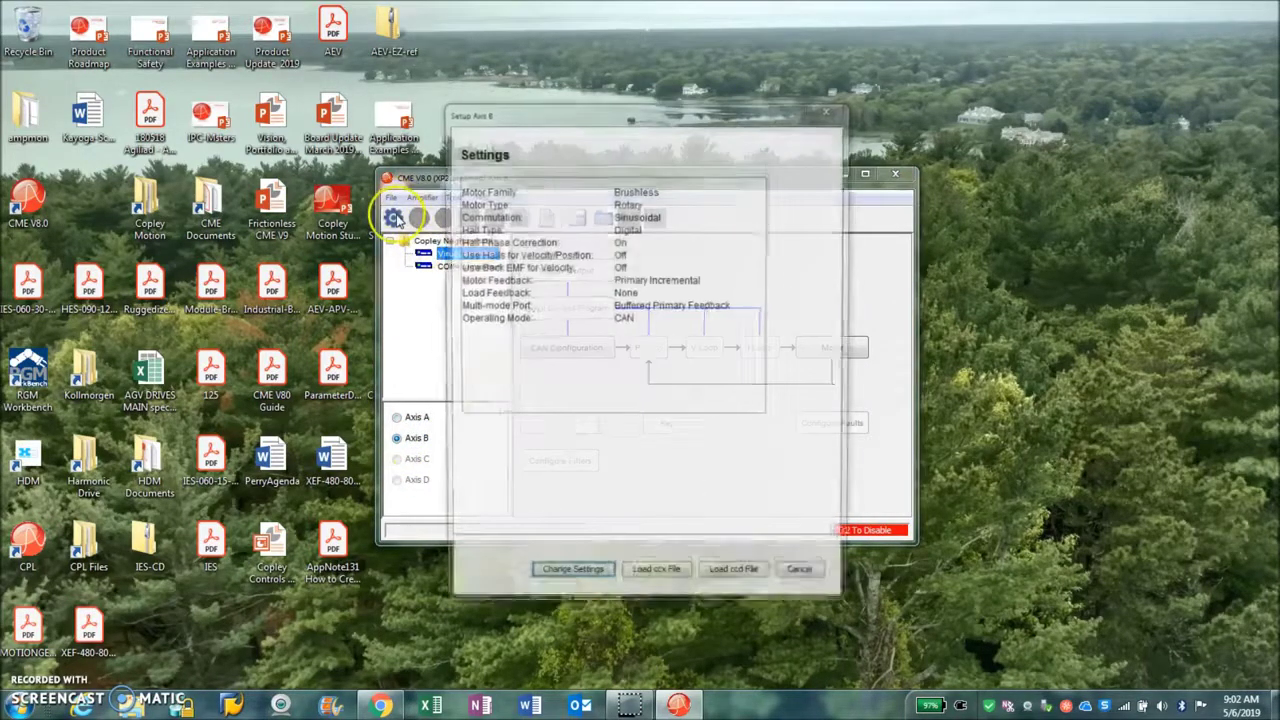
- Advance the Axis B setup wizard past the motor and feedback pages to Operating Mode Options
click(570, 579)
click(746, 578)
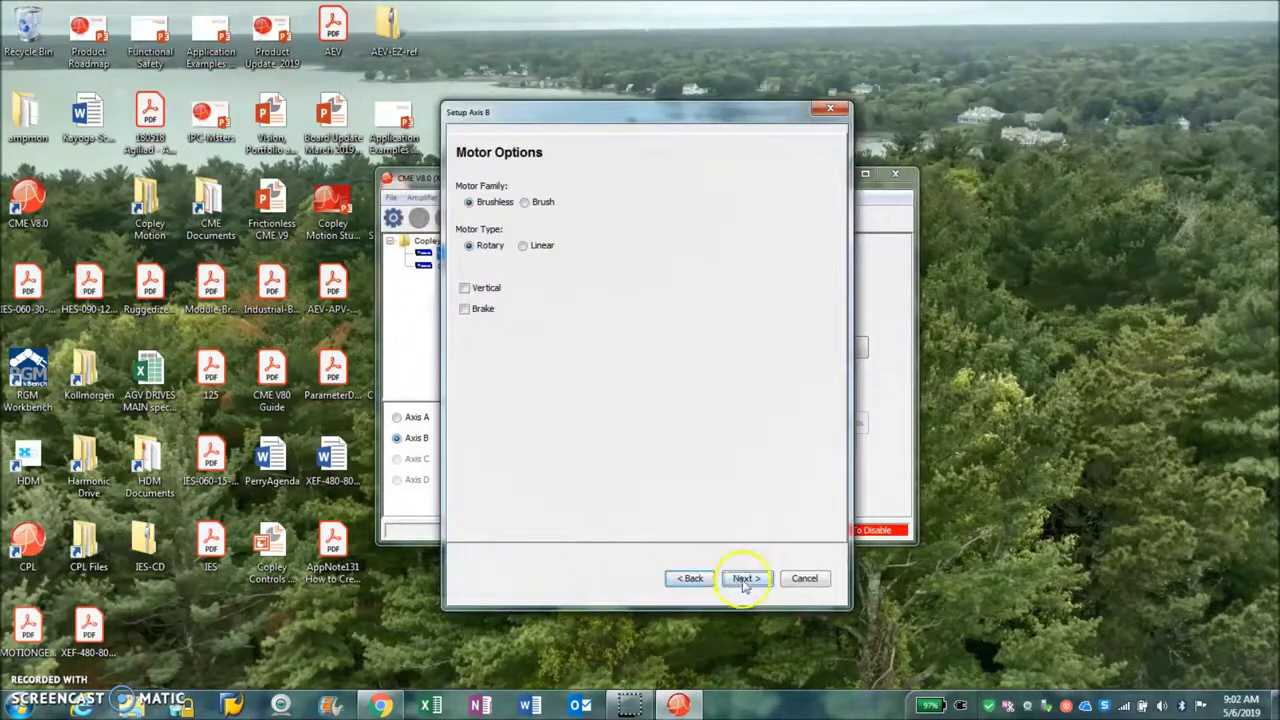
click(745, 580)
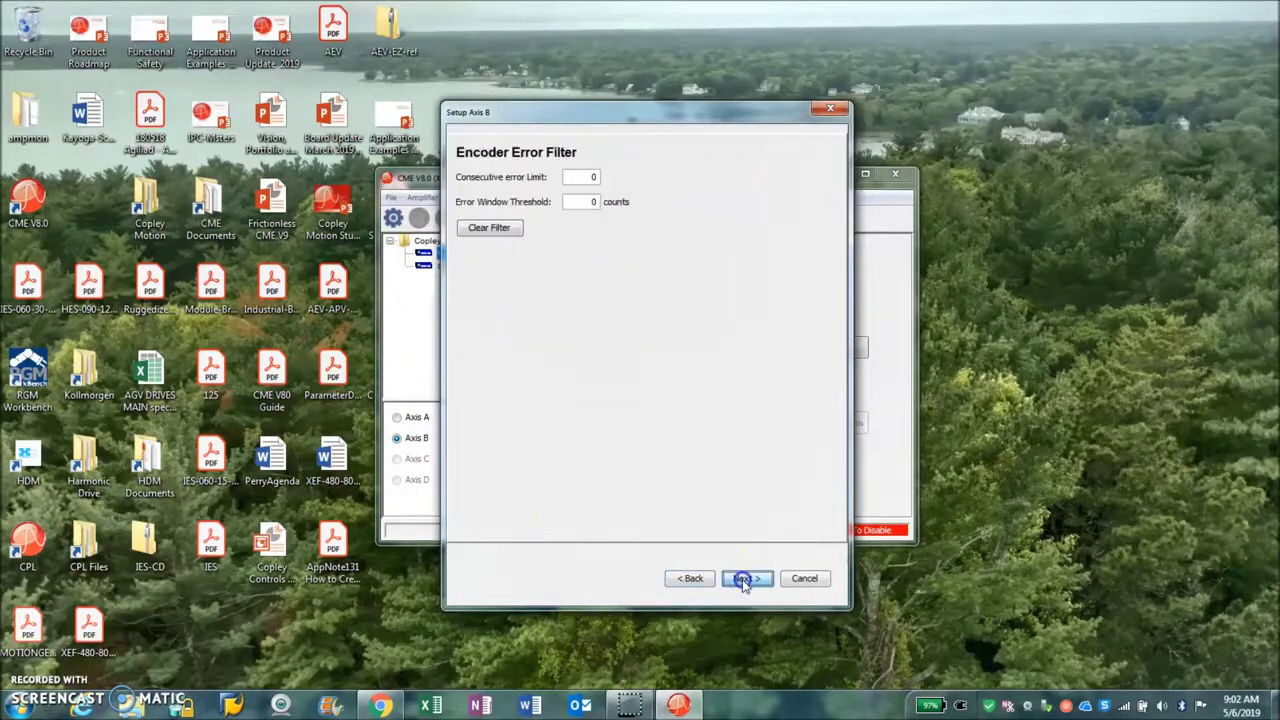
click(745, 580)
click(745, 580)
- Set Operating Mode to Current with a Slave command source, then close the wizard unfinished
click(606, 187)
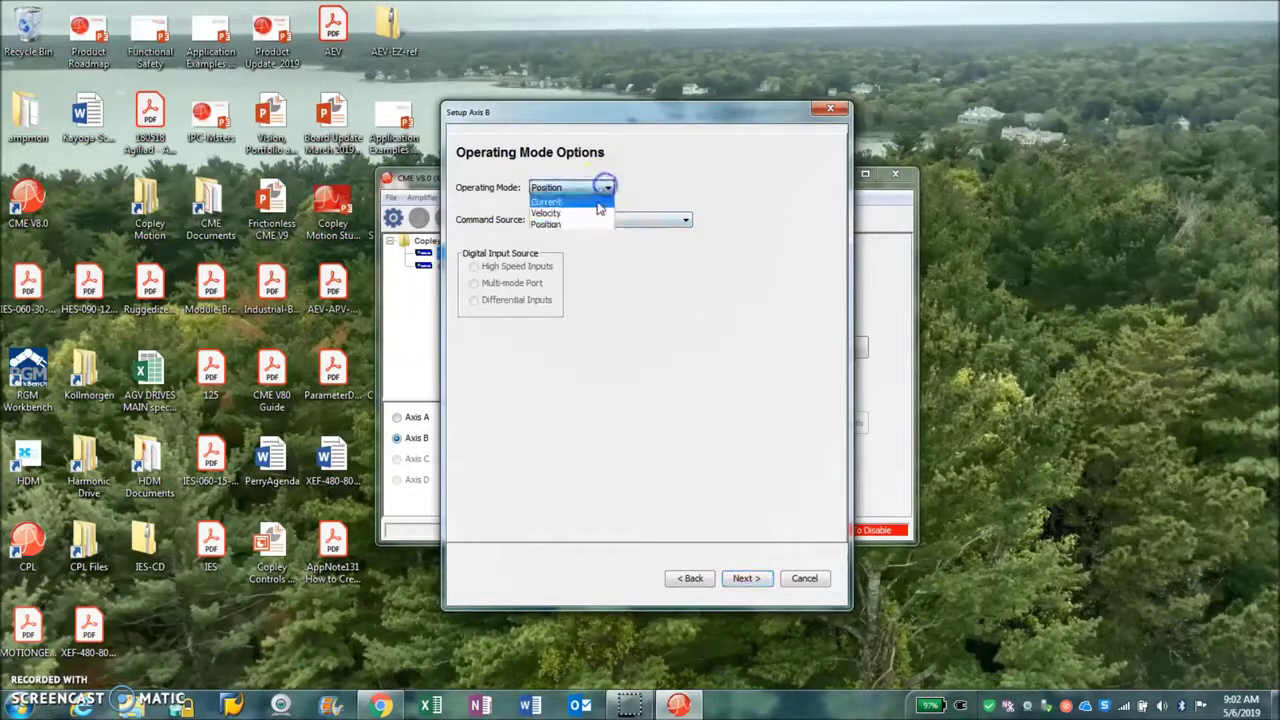
click(600, 220)
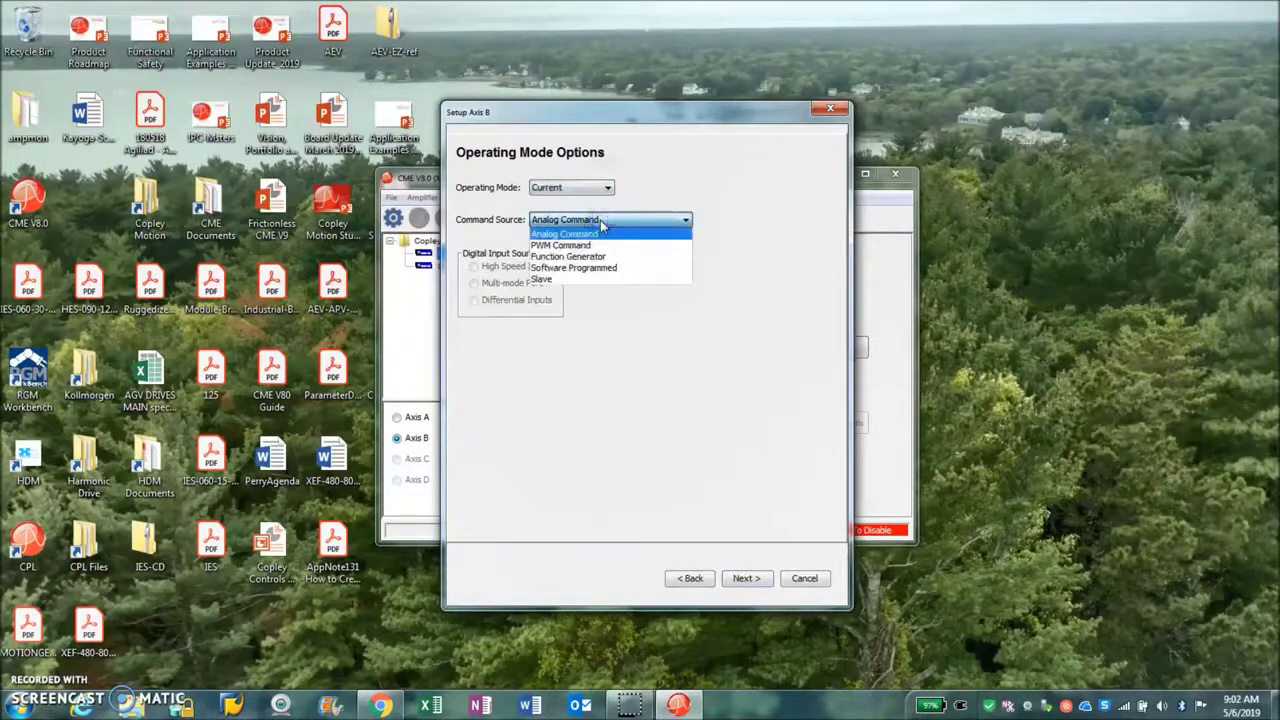
click(570, 279)
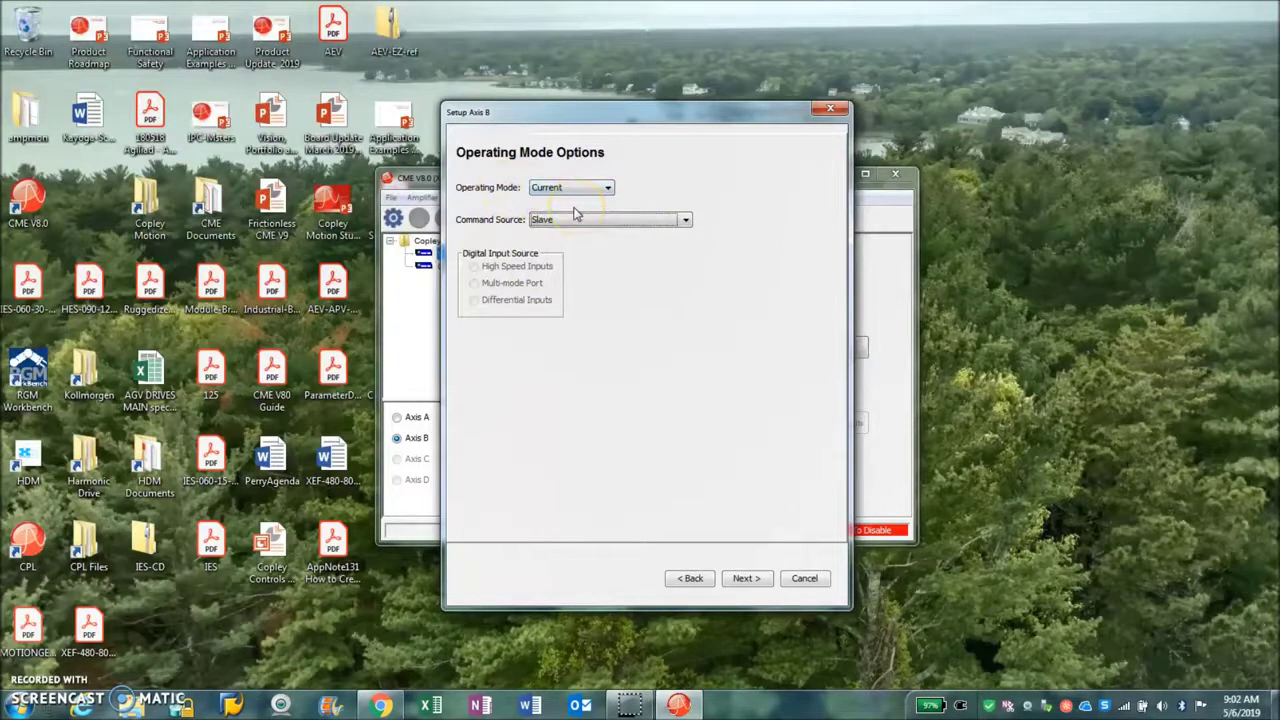
click(424, 456)
click(549, 198)
click(830, 110)
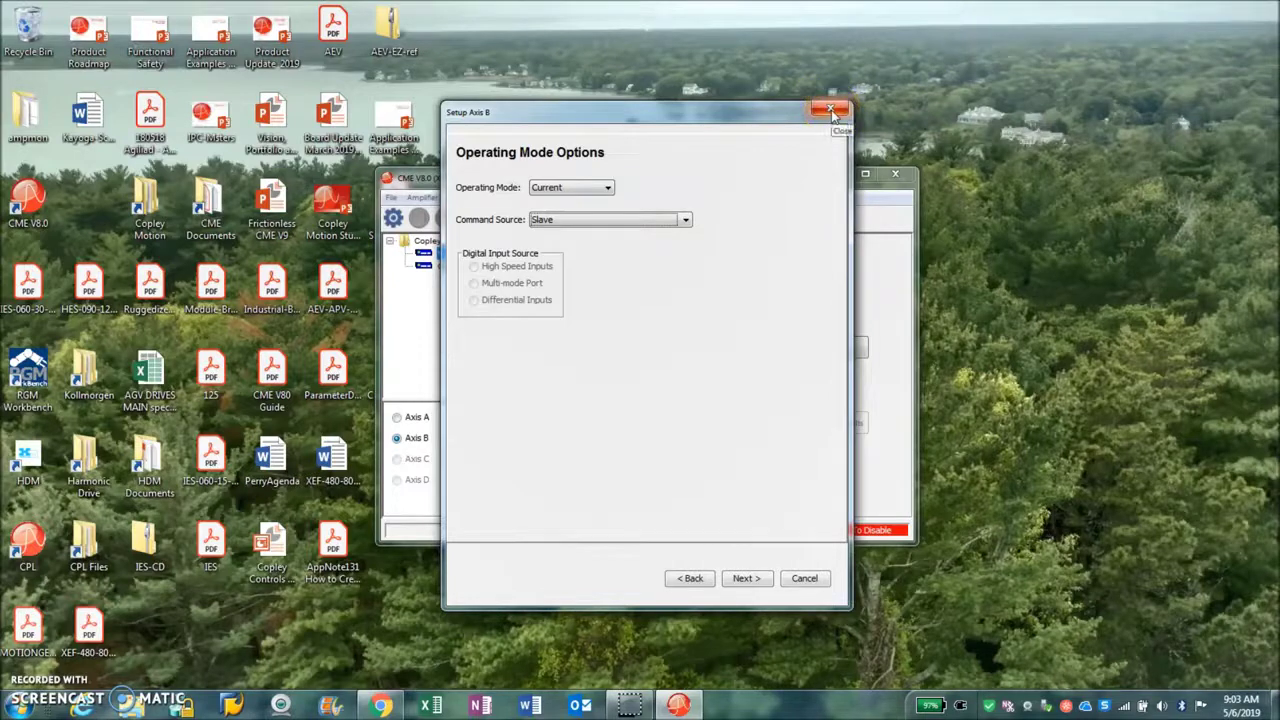
- Open the parameter_dictionary PDF from the Help > All Documents list
click(462, 280)
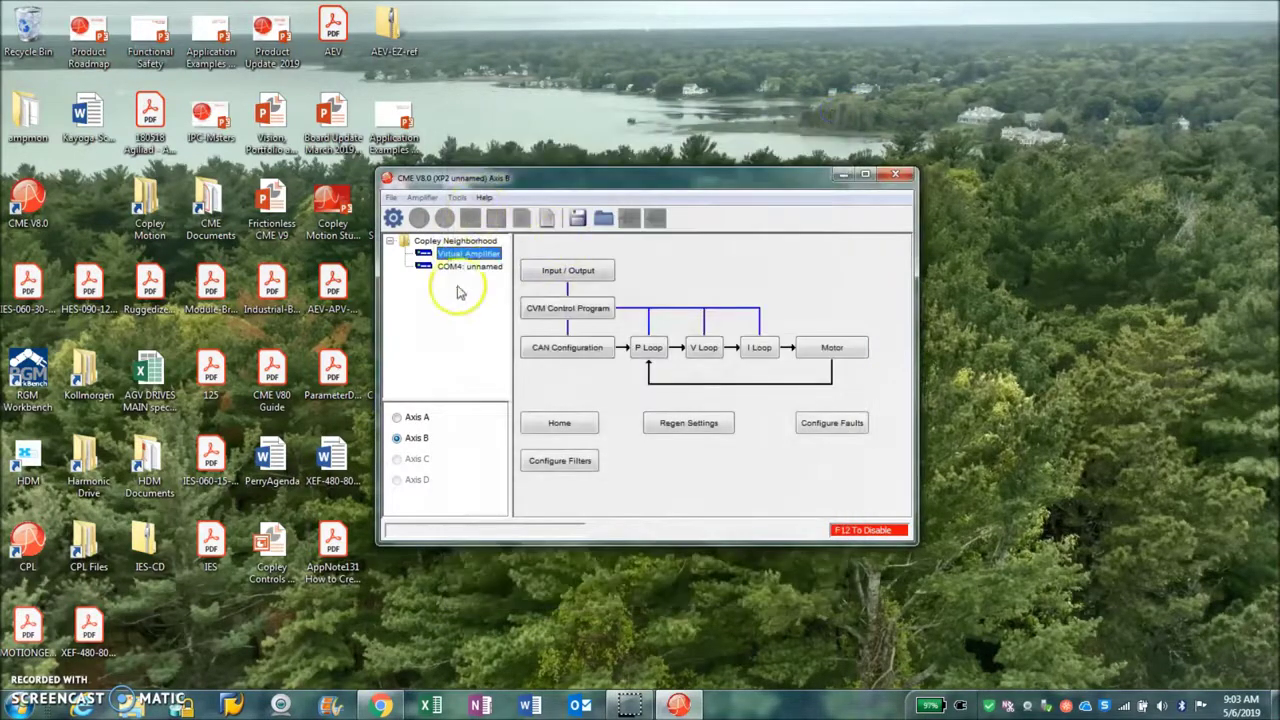
click(484, 197)
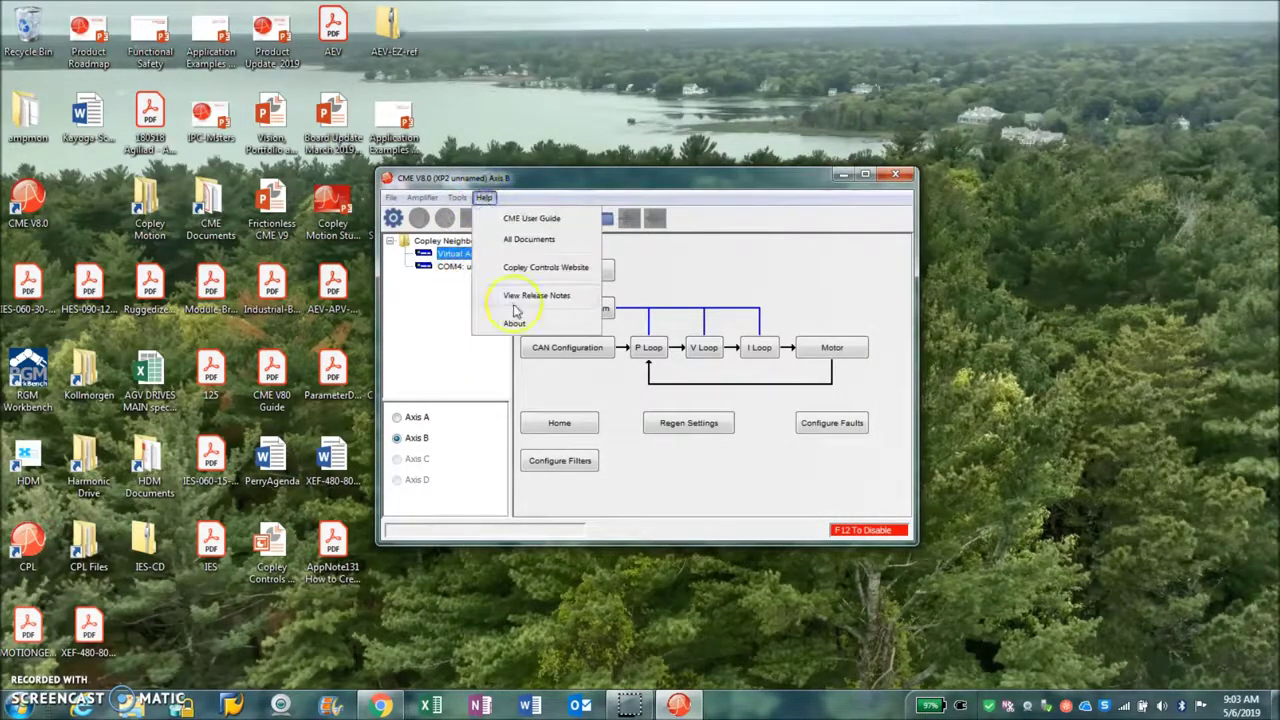
click(520, 240)
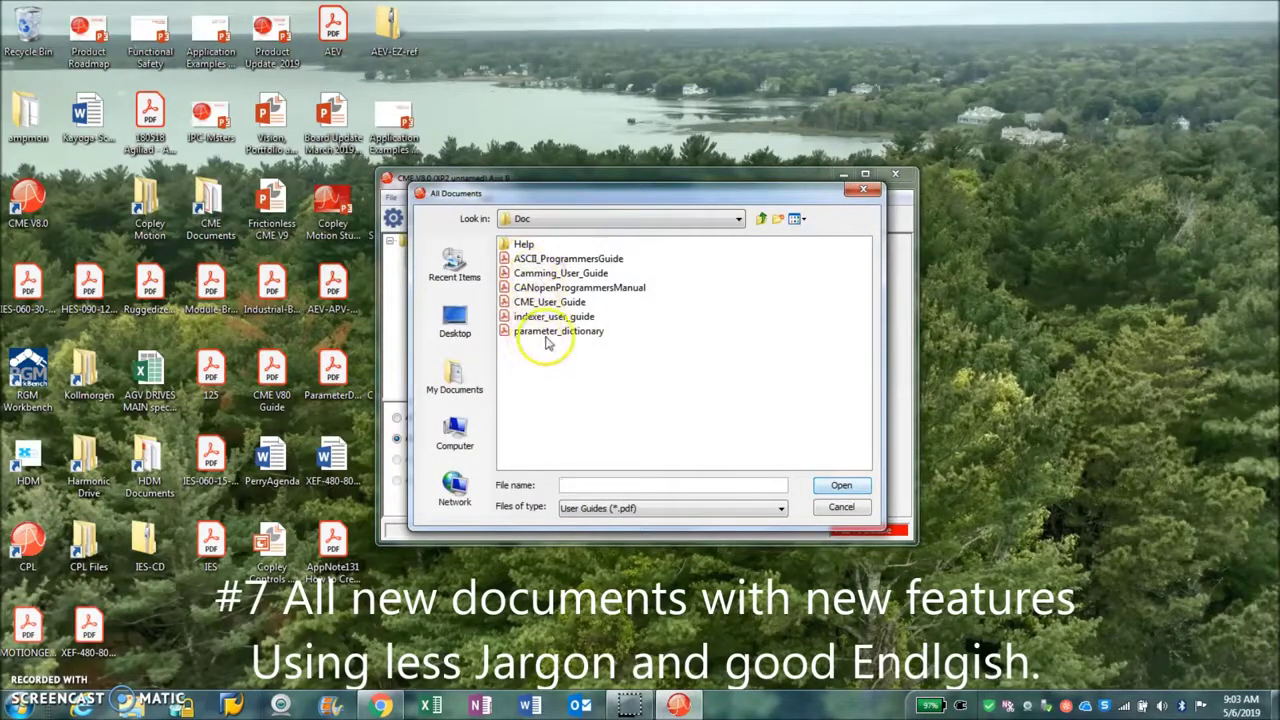
double_click(550, 332)
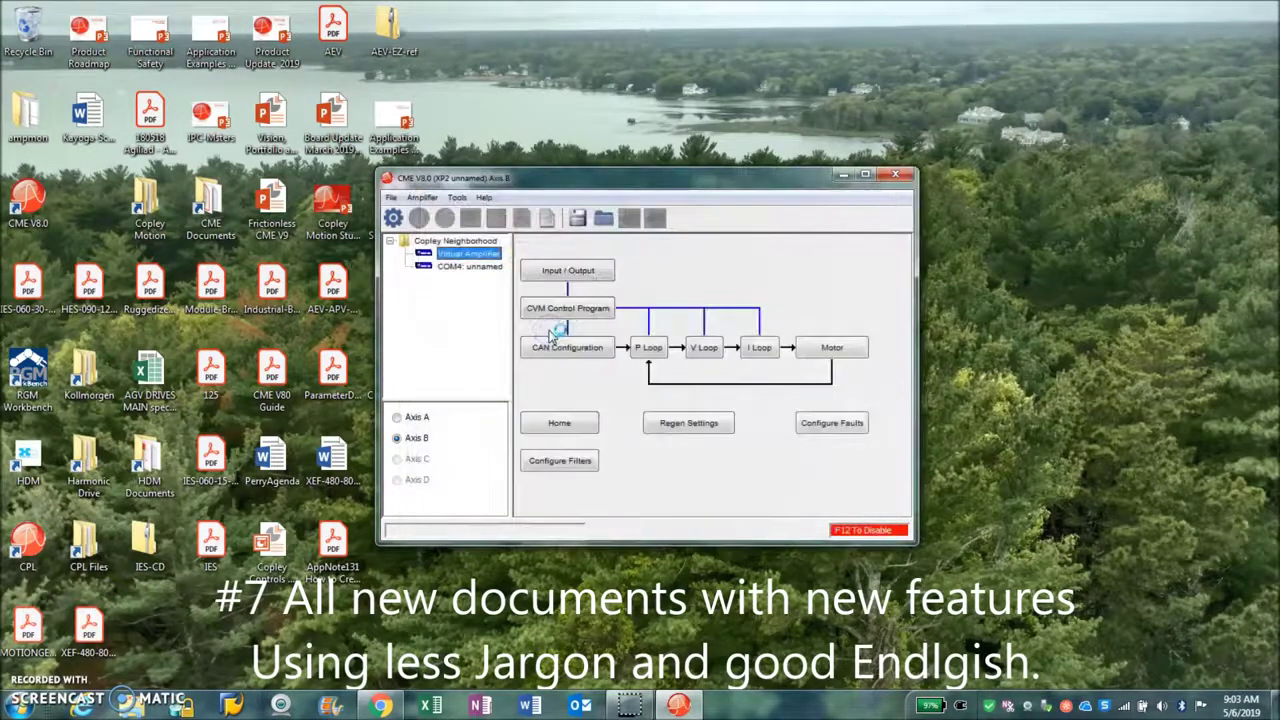
- Scroll the Parameter Dictionary to the page 12 parameter table
scroll(547, 388, down, 4)
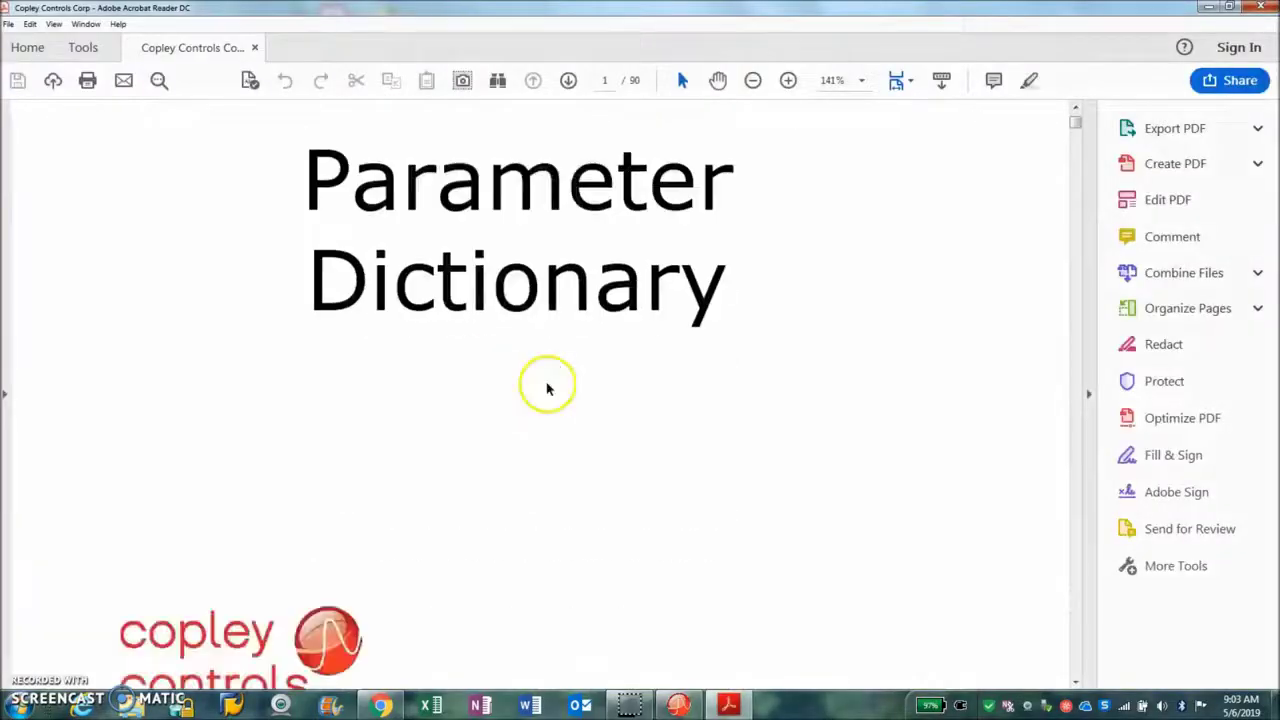
scroll(547, 388, down, 5)
scroll(547, 388, down, 3)
drag(1076, 130, 1076, 198)
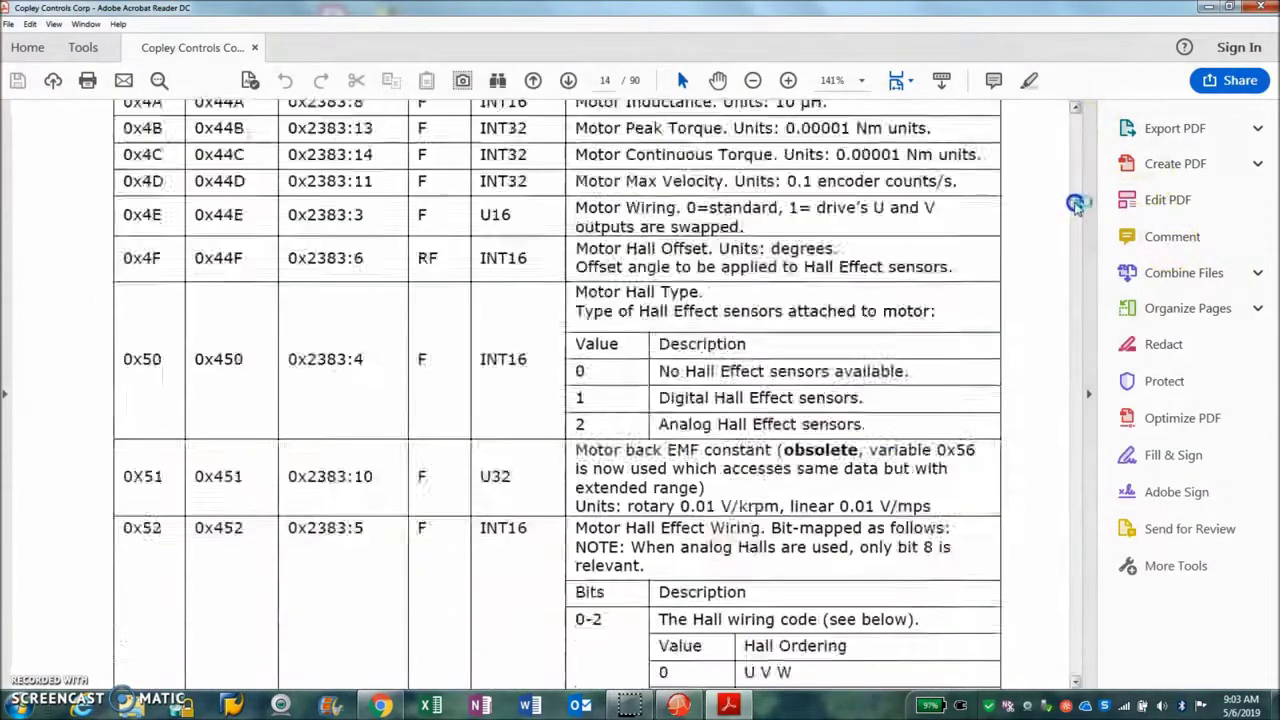
scroll(943, 343, up, 3)
scroll(943, 343, up, 3)
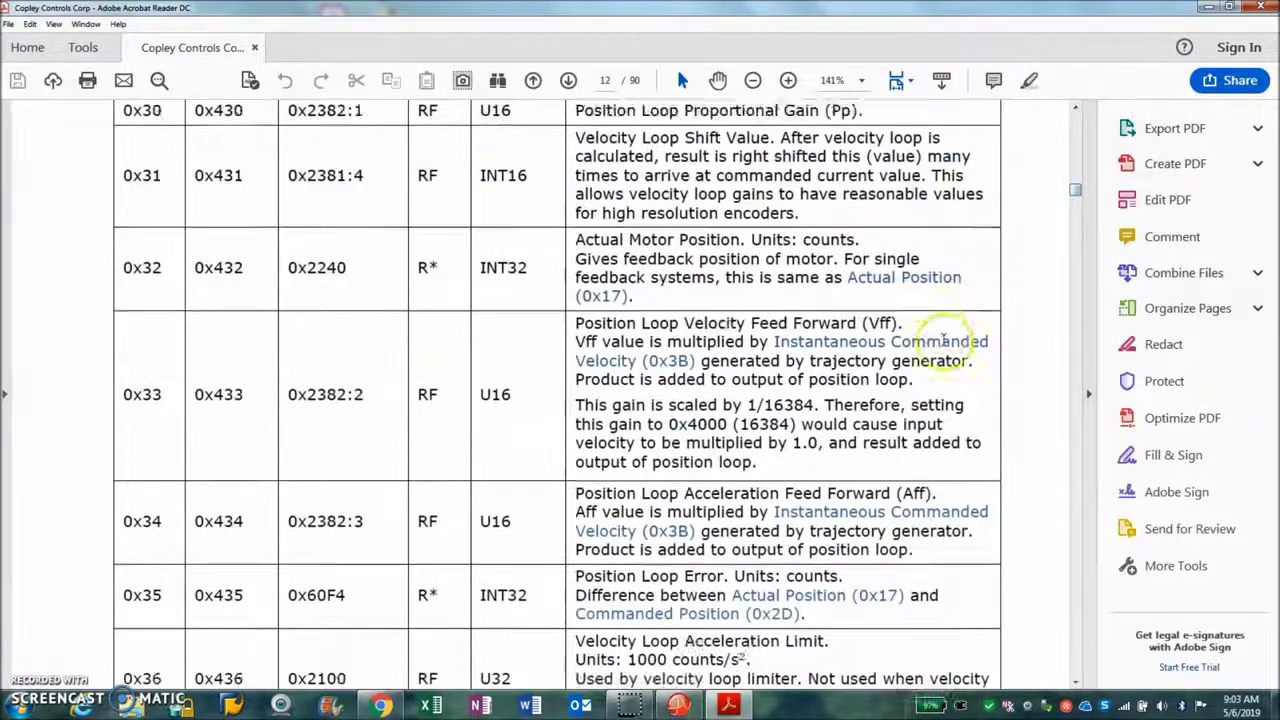
scroll(940, 343, up, 2)
scroll(945, 345, up, 2)
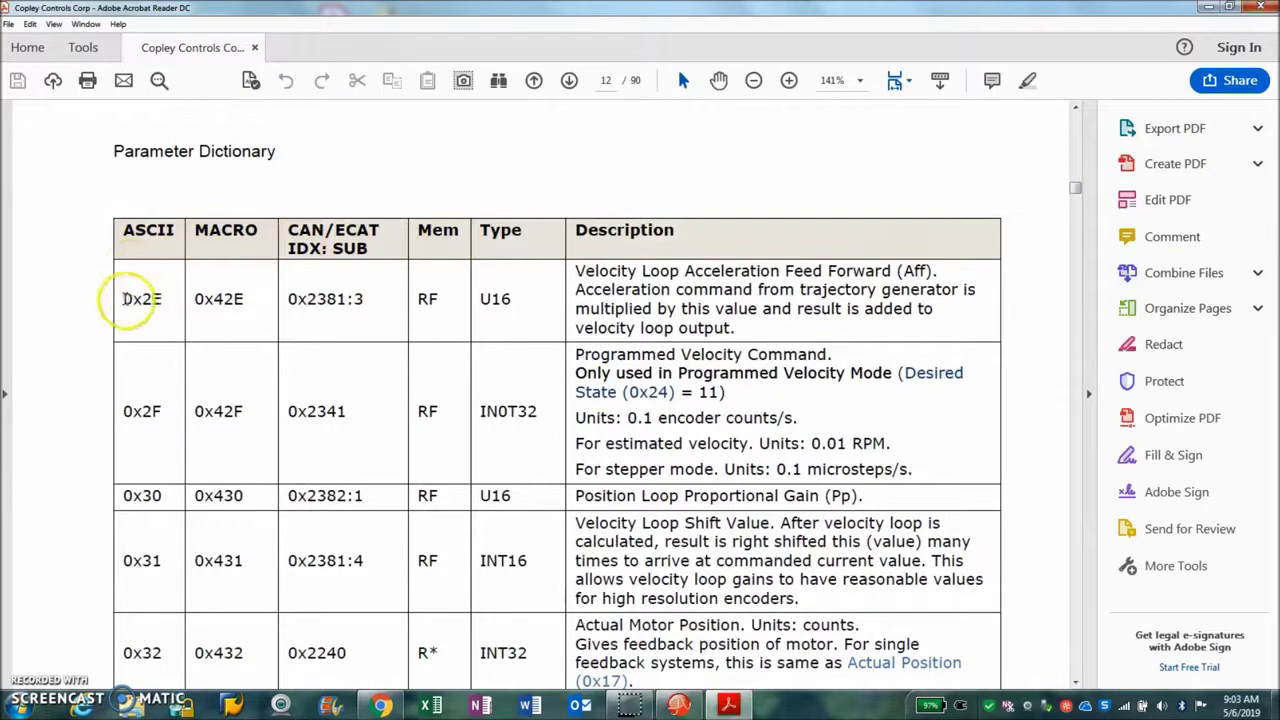
- Highlight the 0x2E ASCII entry and the MACRO and Mem column headers, then close Acrobat
drag(124, 298, 163, 298)
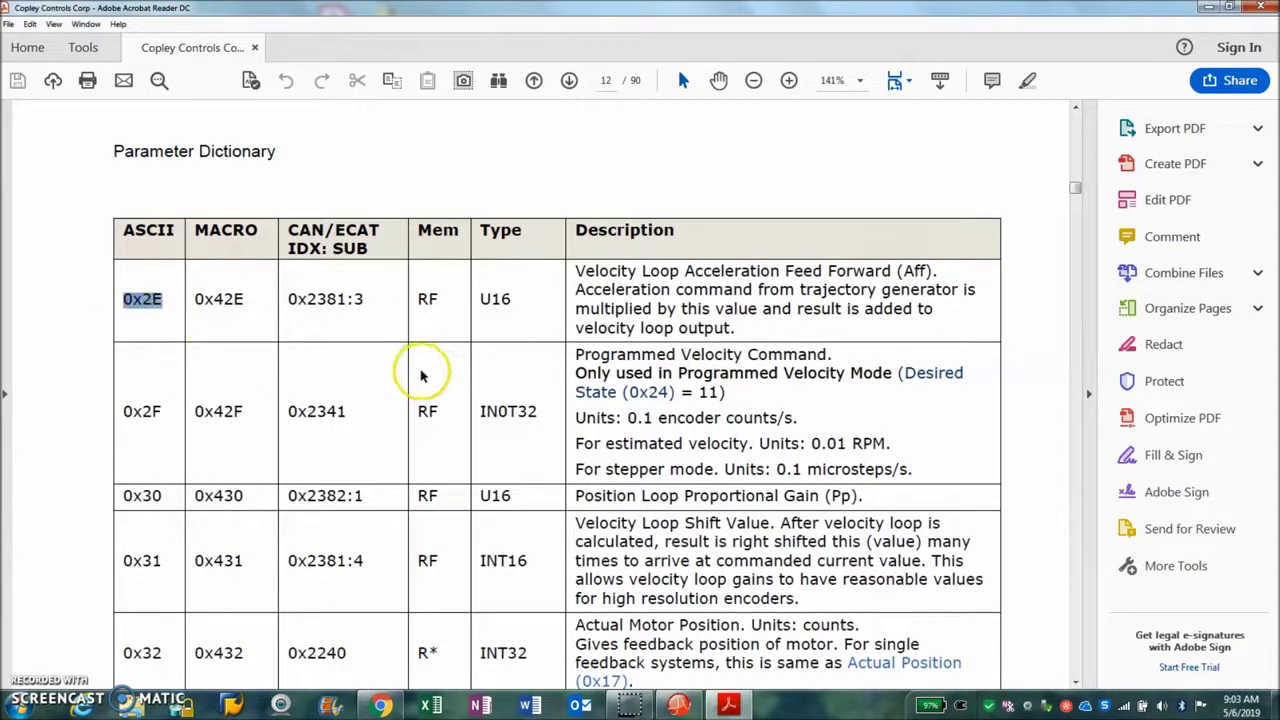
drag(193, 230, 366, 247)
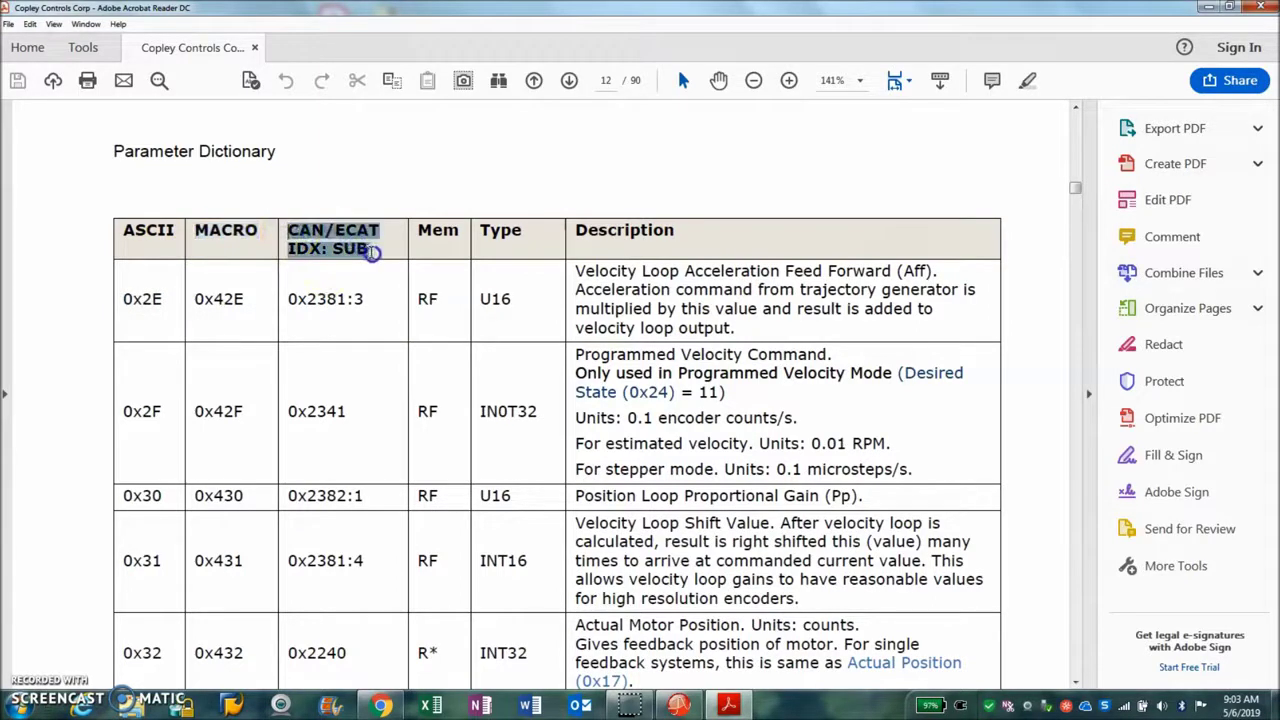
drag(416, 230, 522, 232)
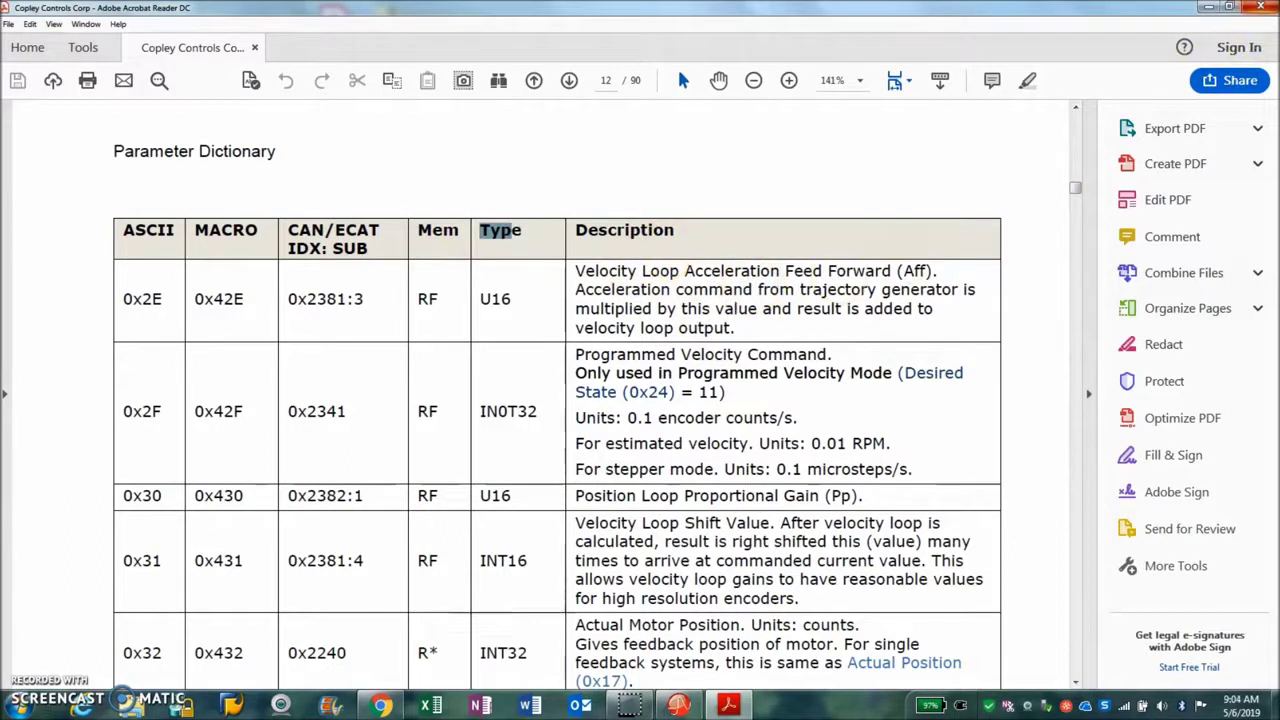
click(1257, 7)
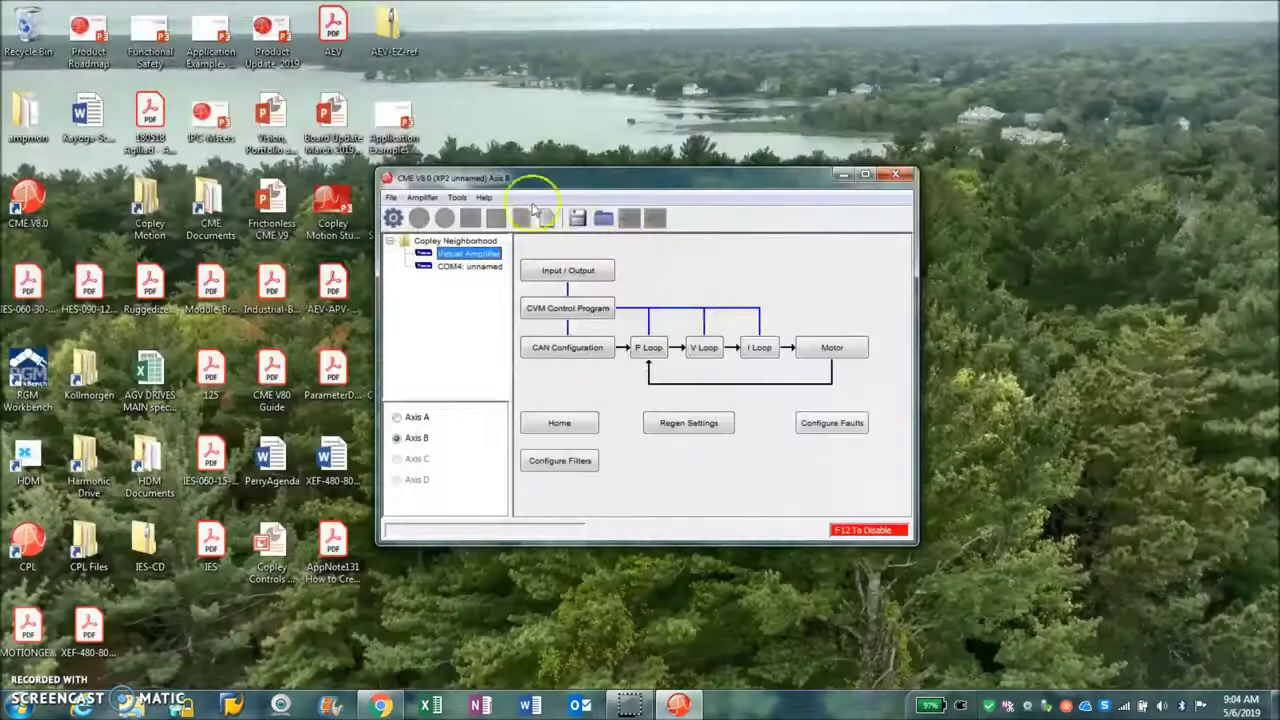
- Open the V8.0 Release Notes and highlight the AEV/APV support and sub-1 Hz frequency analysis entries
click(484, 197)
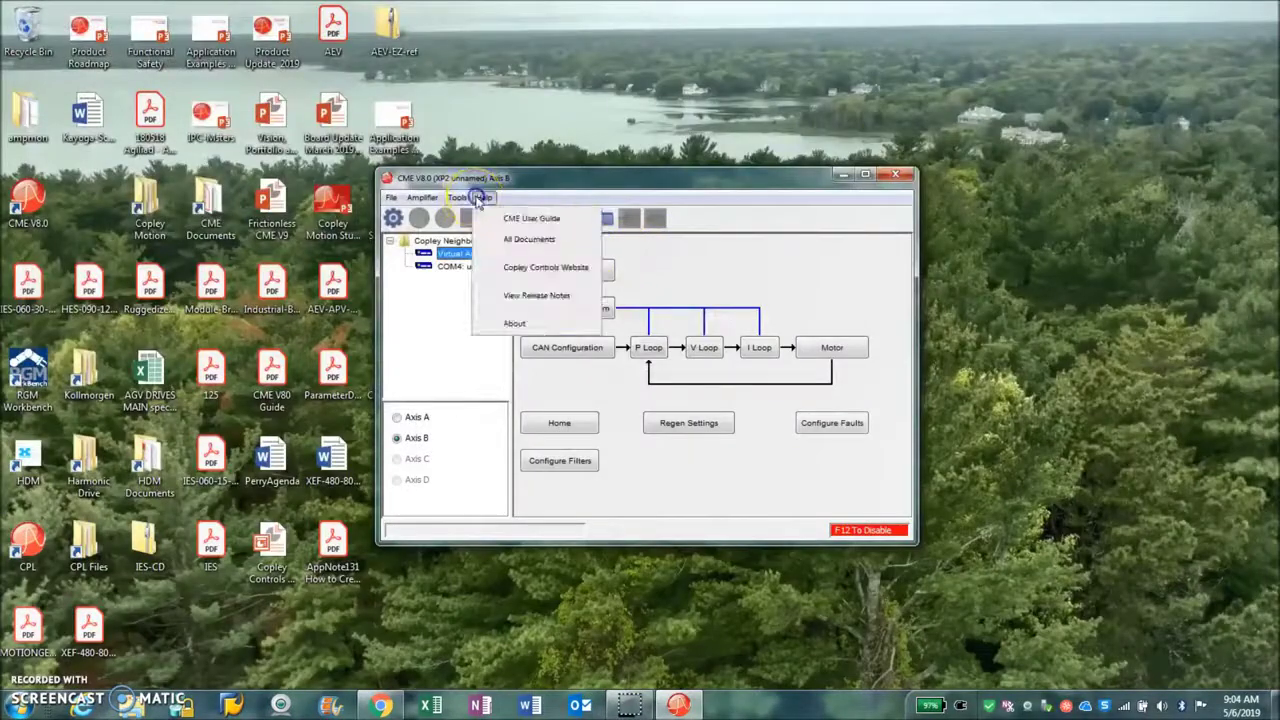
click(514, 298)
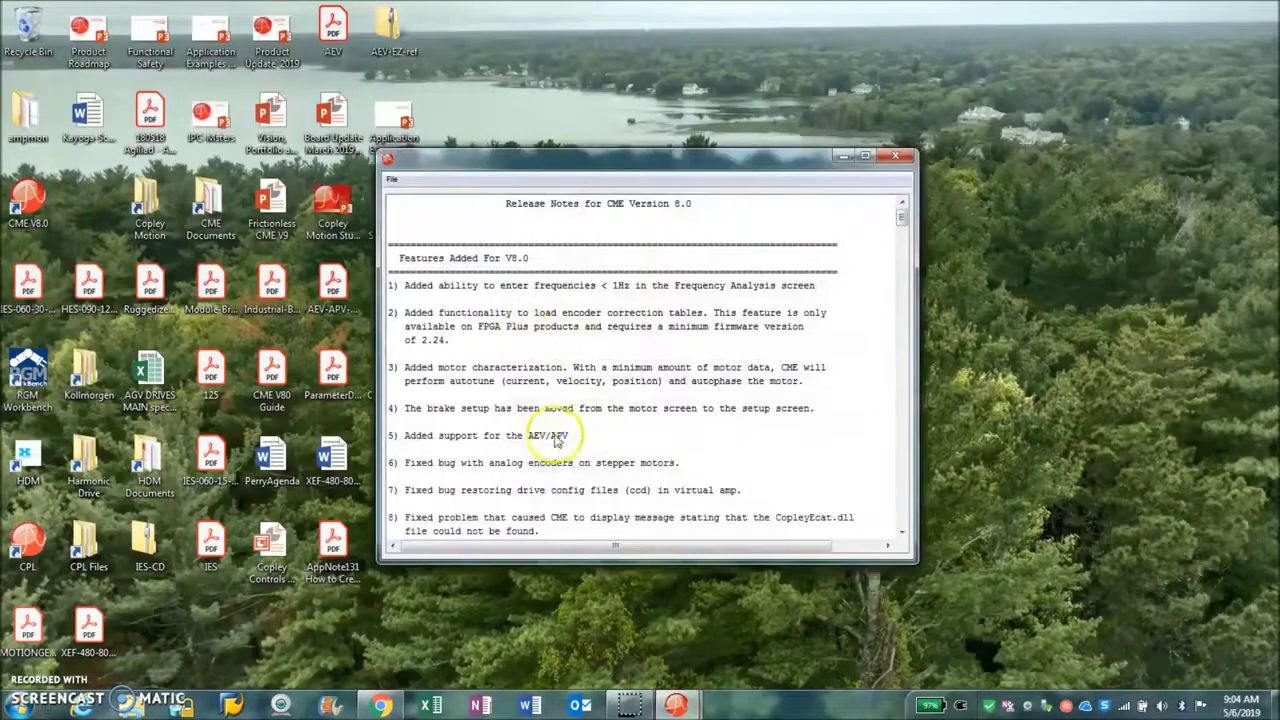
drag(530, 437, 568, 437)
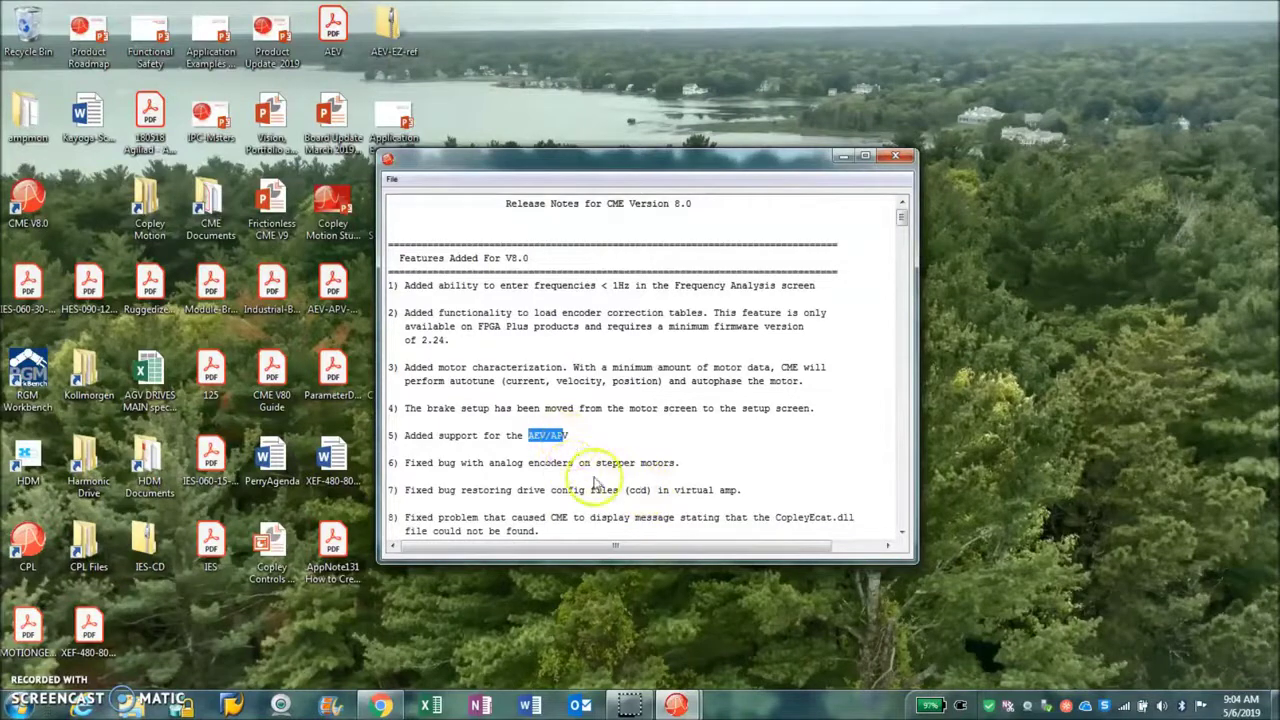
click(489, 292)
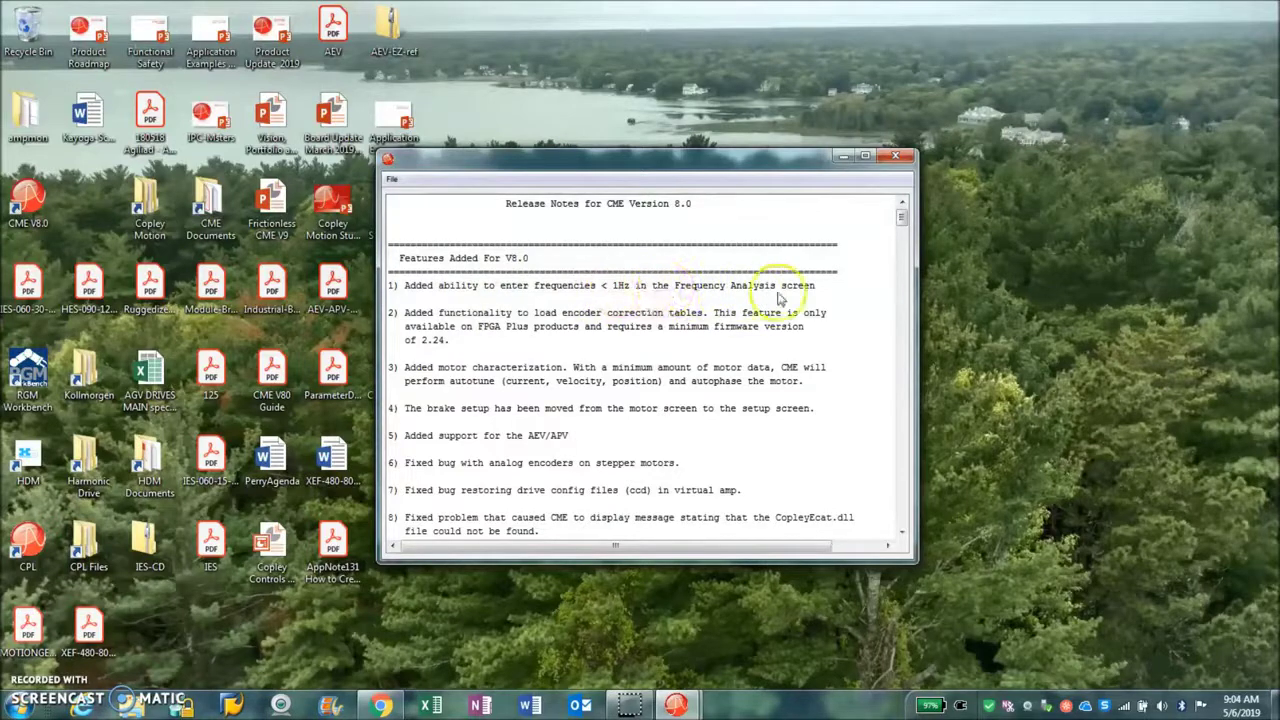
drag(600, 286, 722, 288)
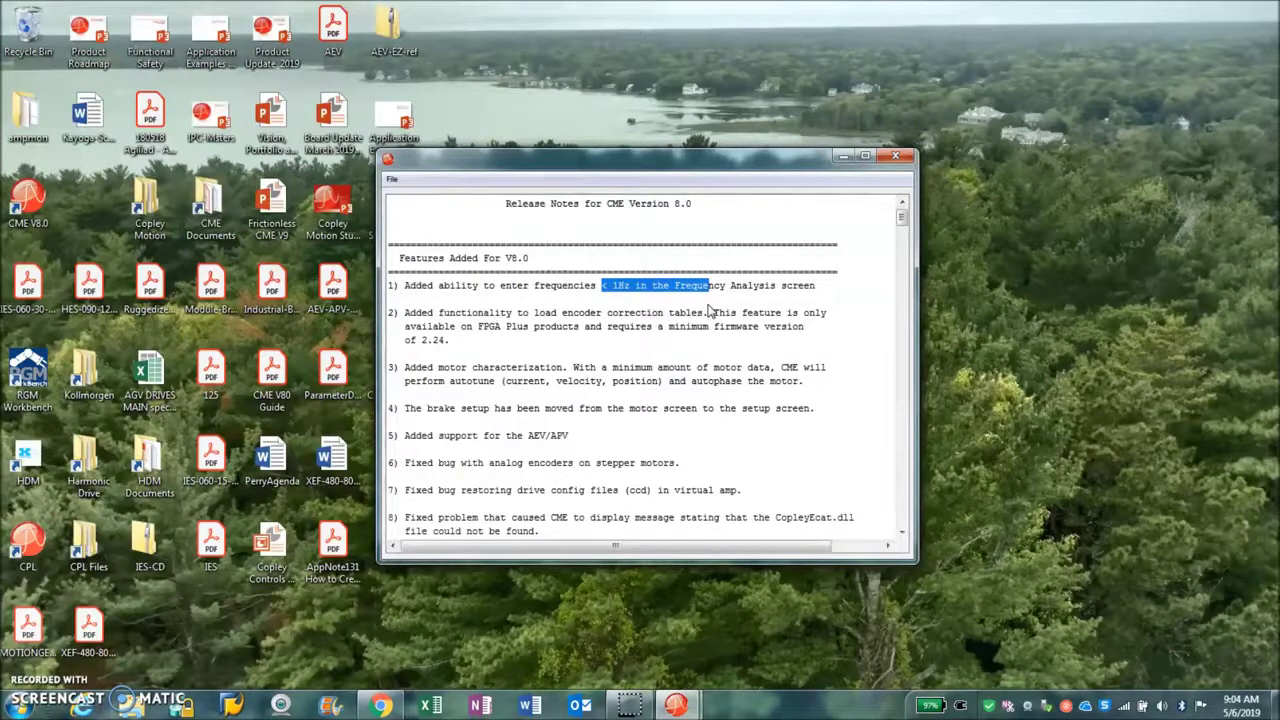
- Close the release notes, browse the OUT5 and OUT6 function lists, then close I/O settings
click(896, 156)
click(595, 461)
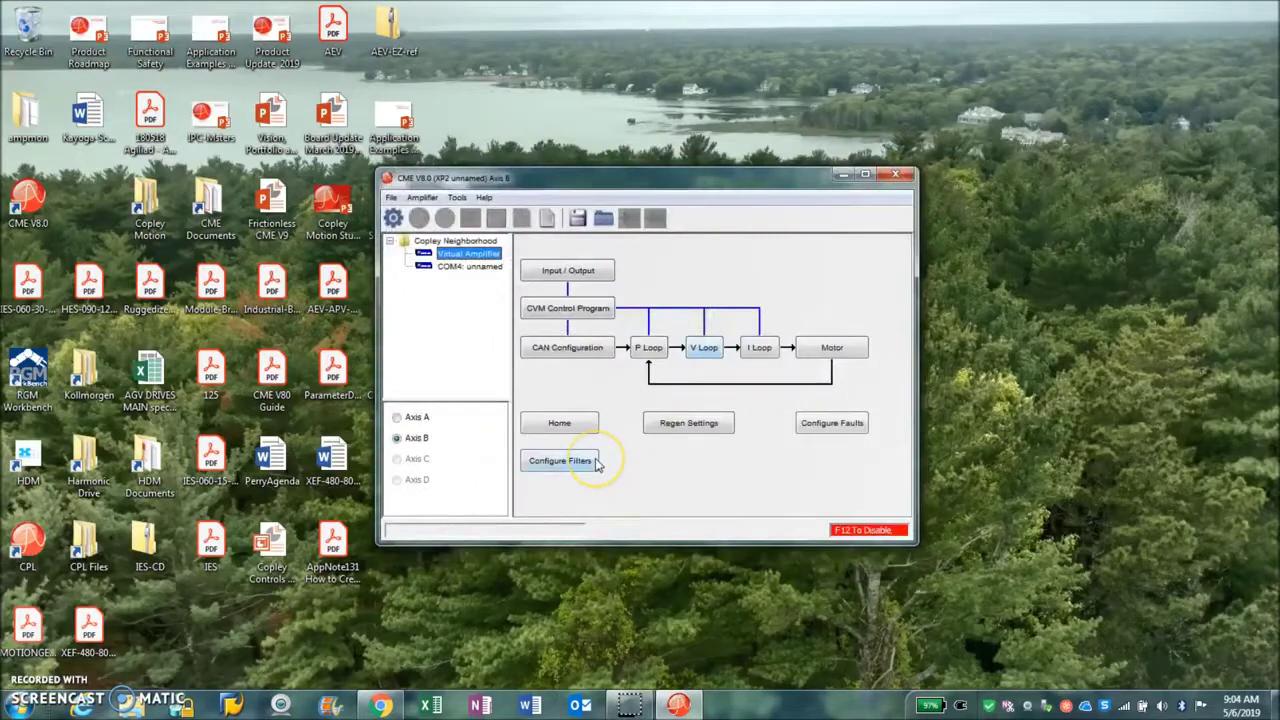
click(598, 272)
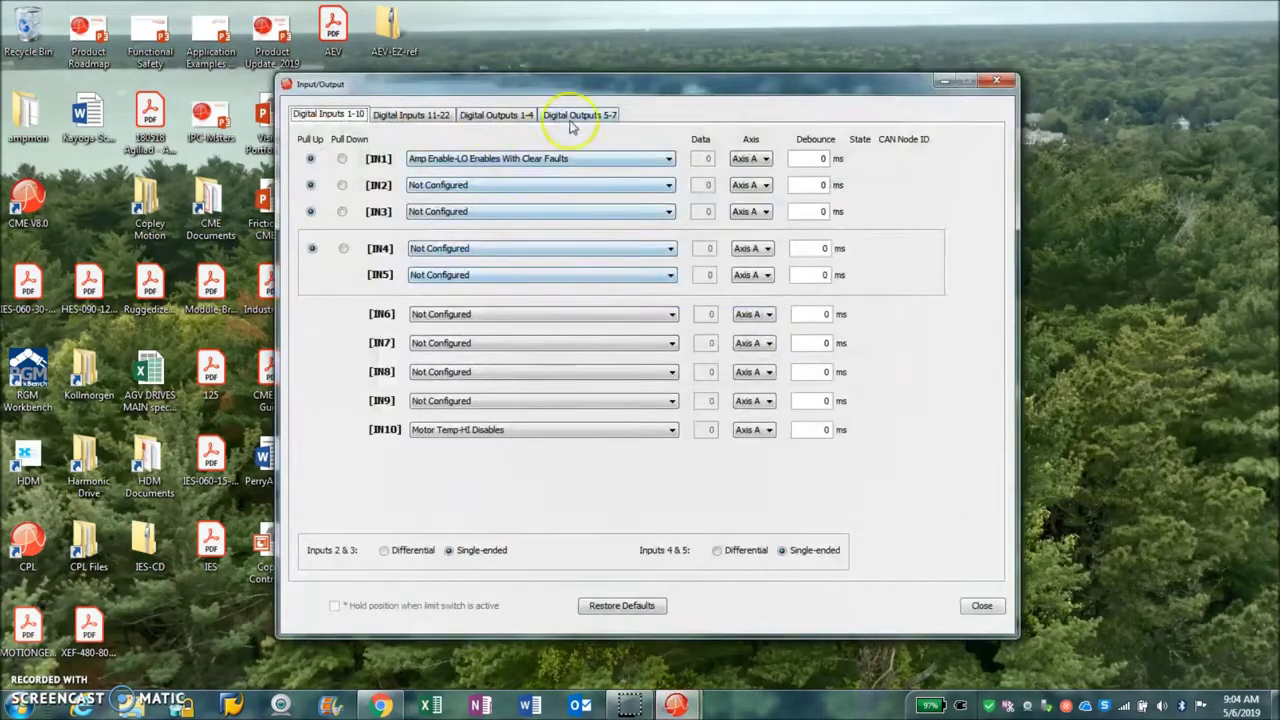
click(576, 118)
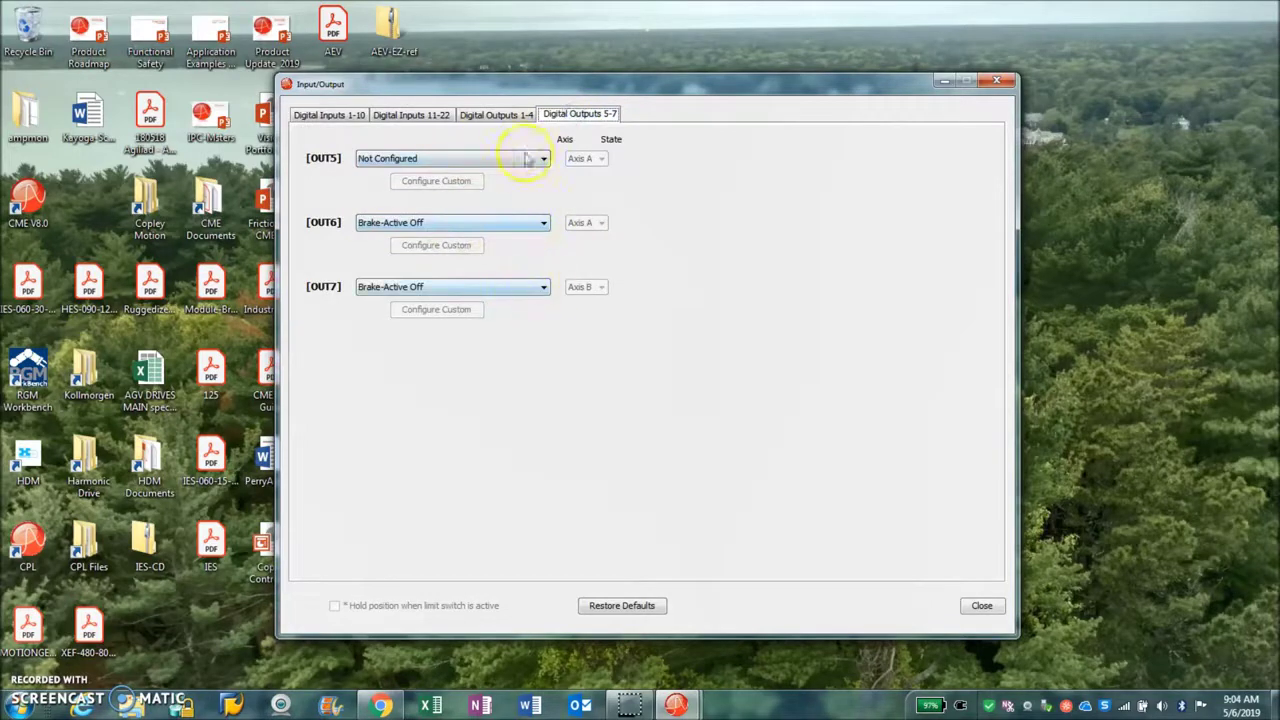
click(529, 160)
click(541, 243)
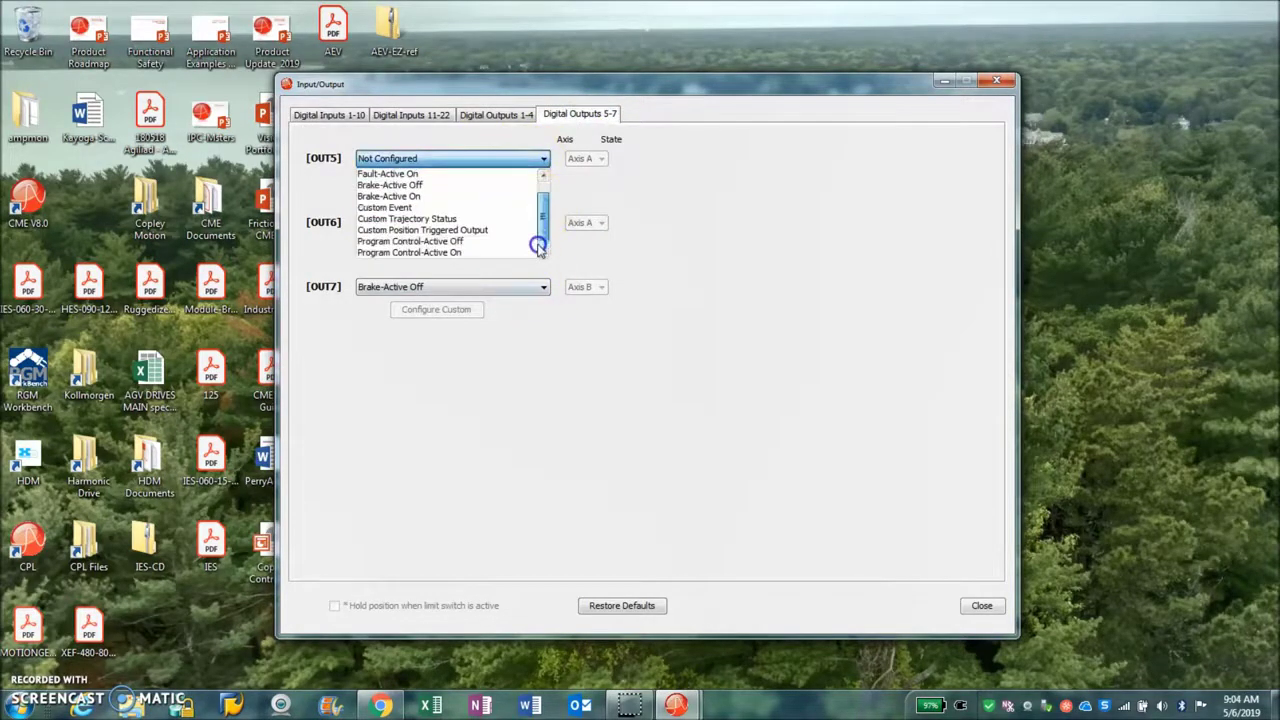
click(551, 246)
click(543, 222)
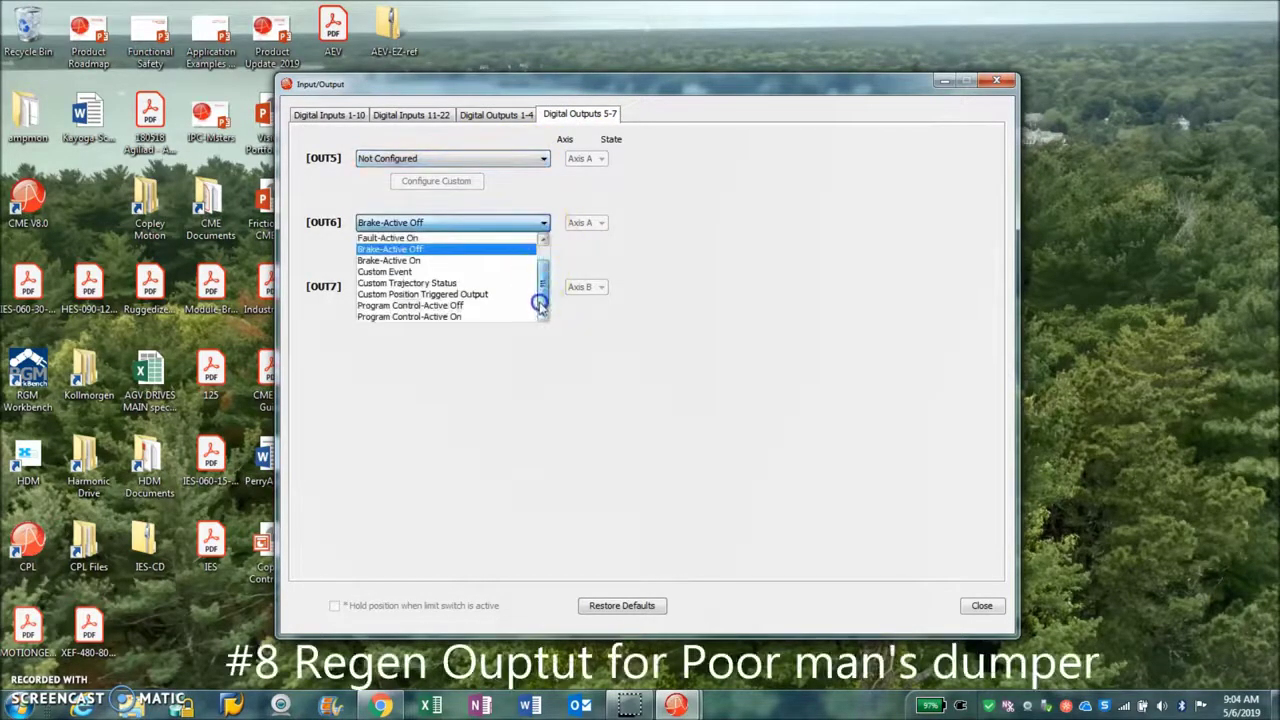
click(996, 80)
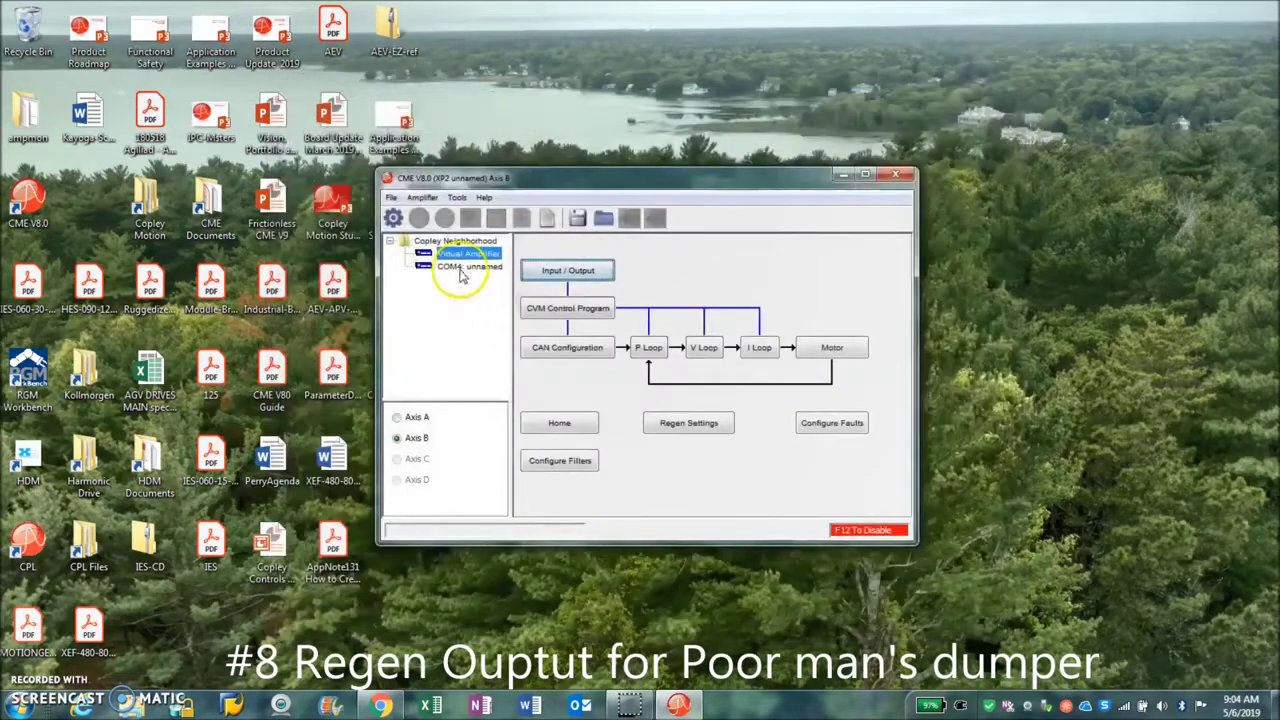
- Reconnect to the COM4 amplifier without saving
double_click(461, 268)
click(645, 381)
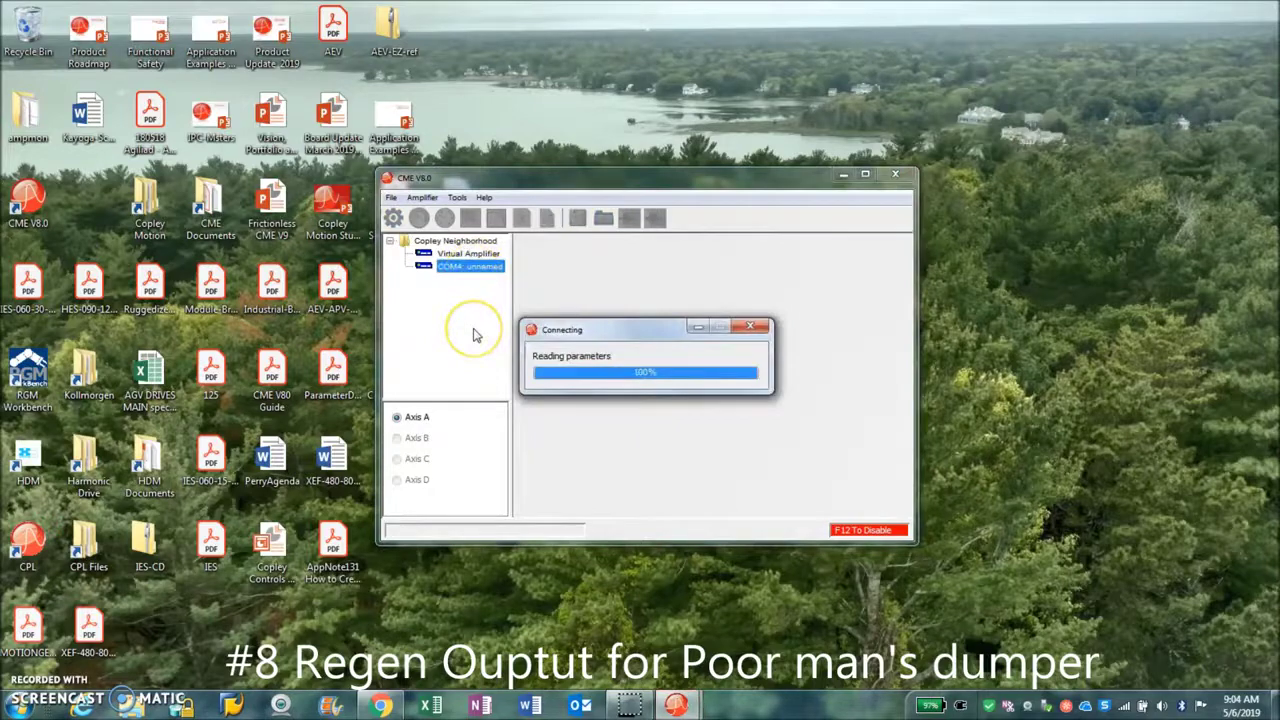
click(469, 274)
- Open the Digital Outputs assignments and browse OUT3's function list for External Regen-Active On
click(567, 270)
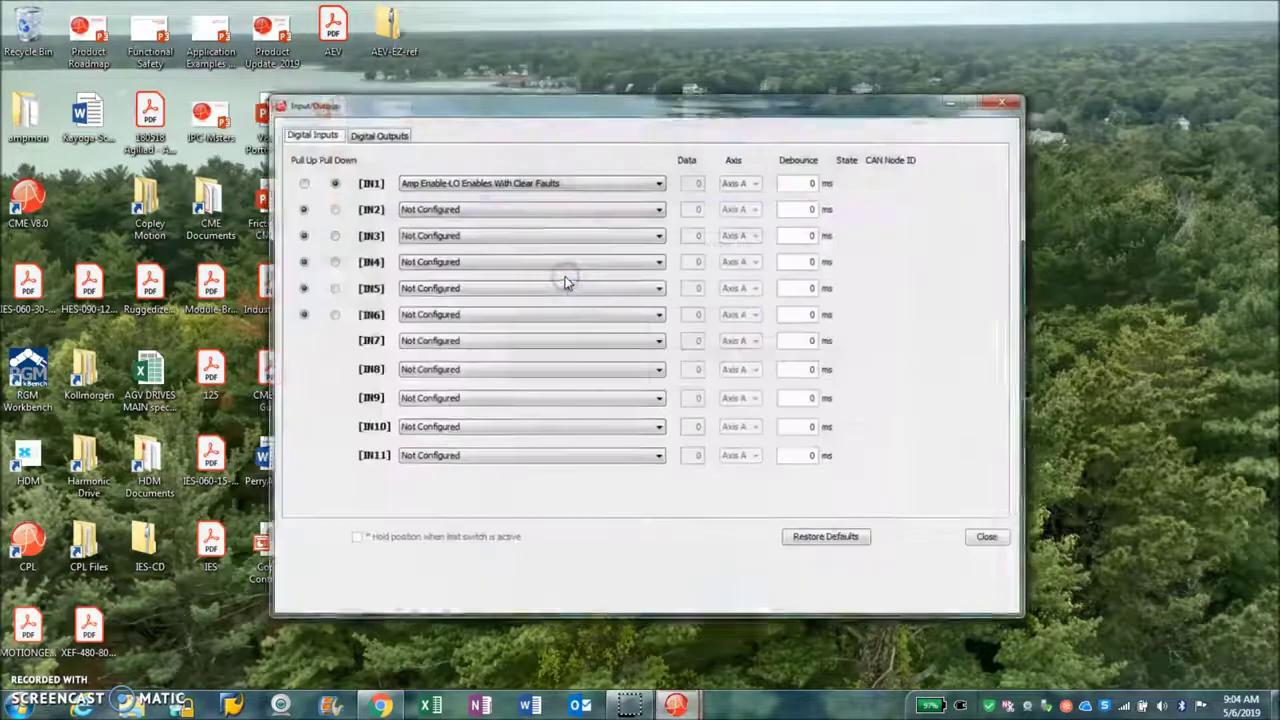
click(376, 137)
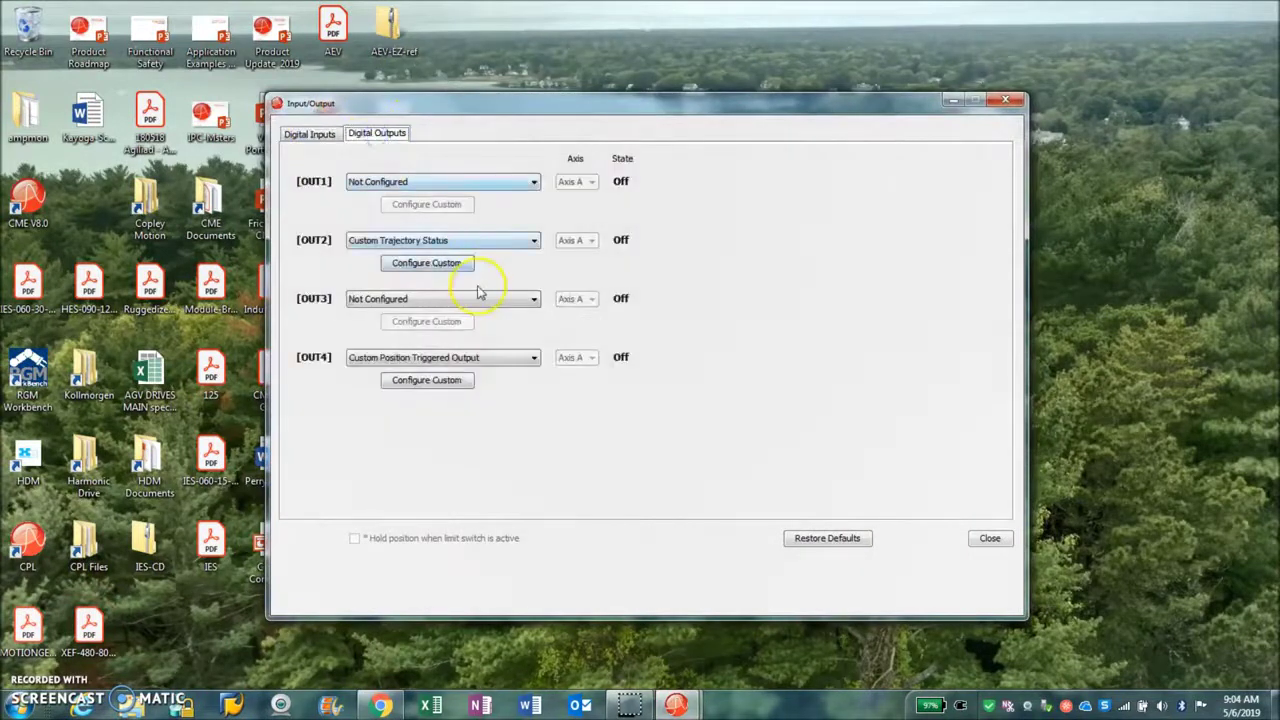
click(535, 300)
drag(532, 337, 532, 357)
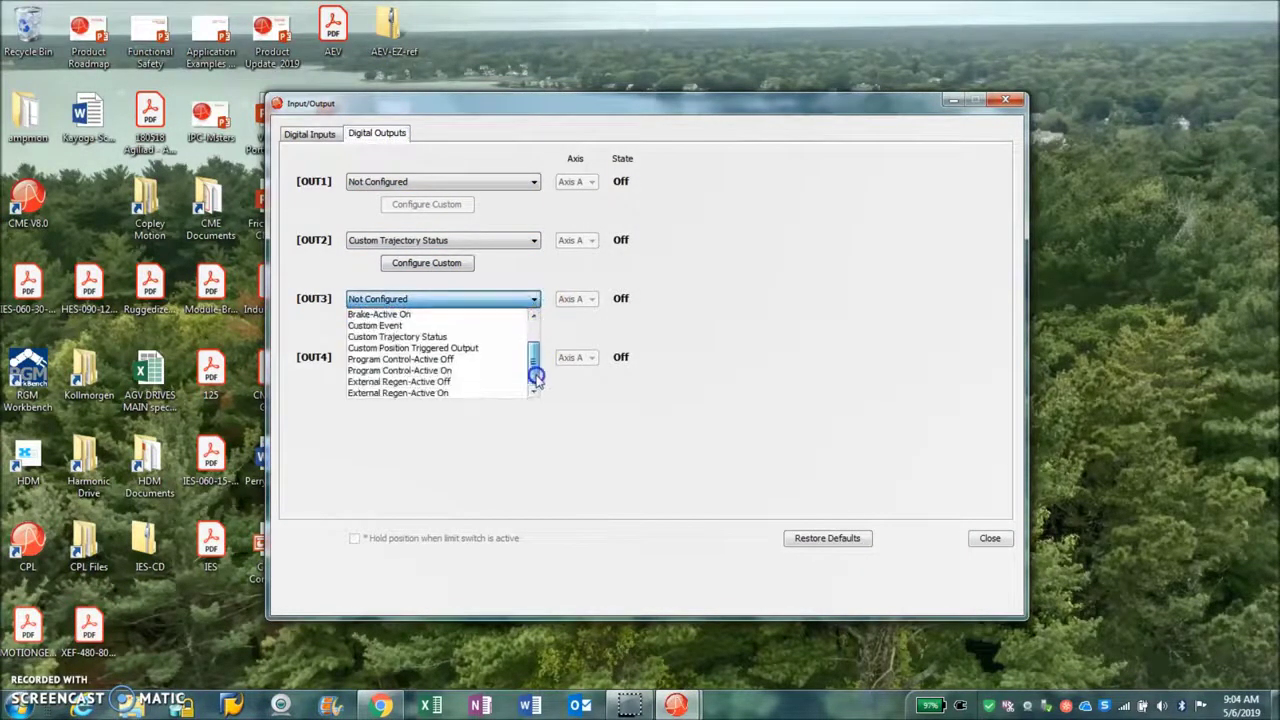
click(487, 396)
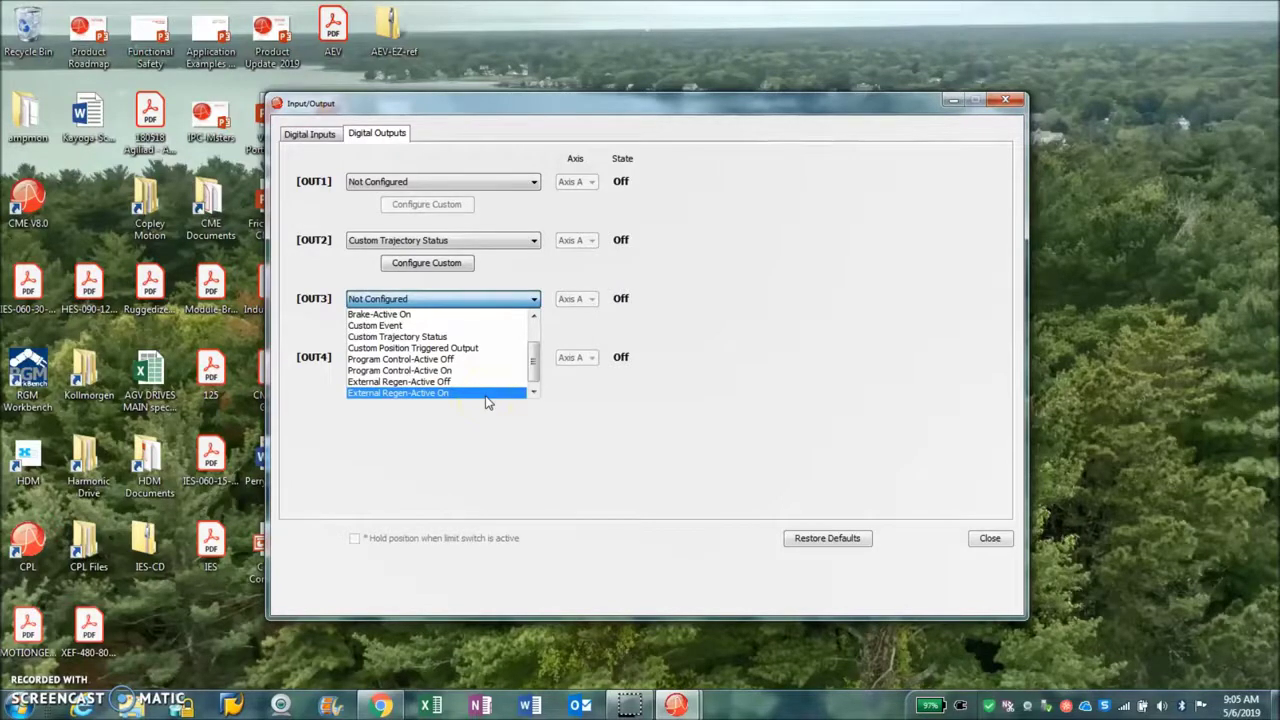
click(485, 385)
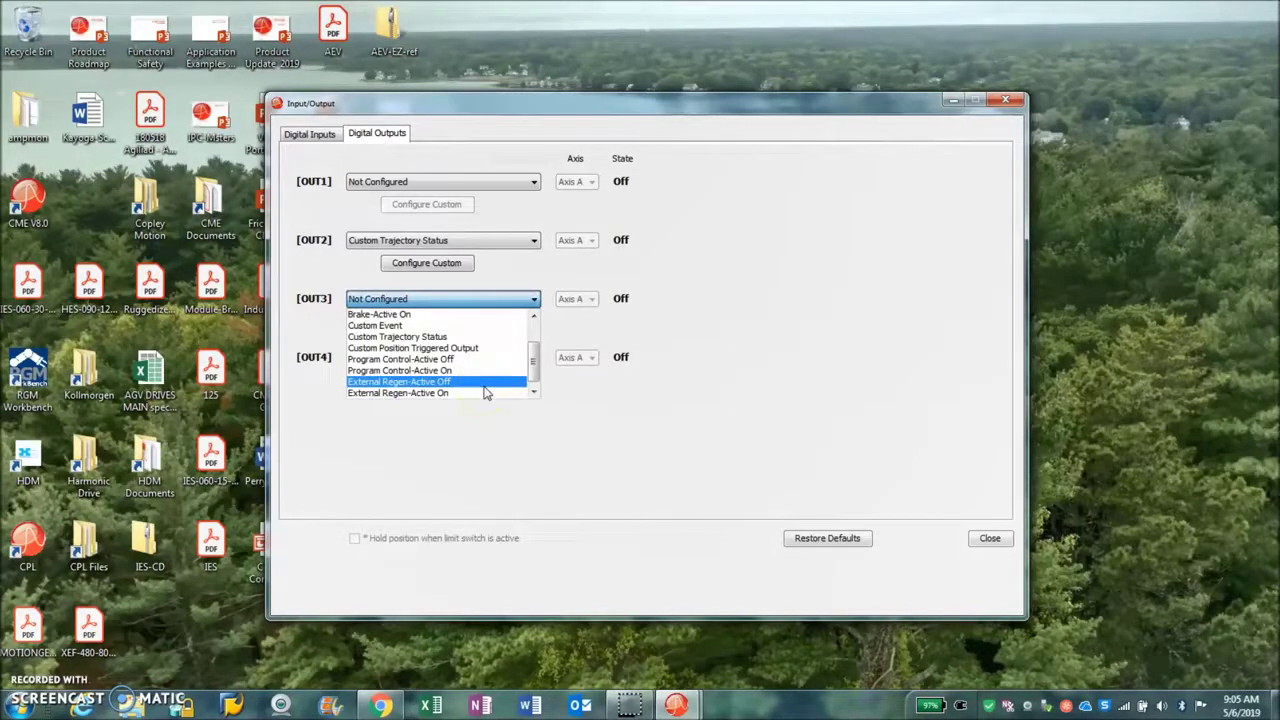
click(485, 394)
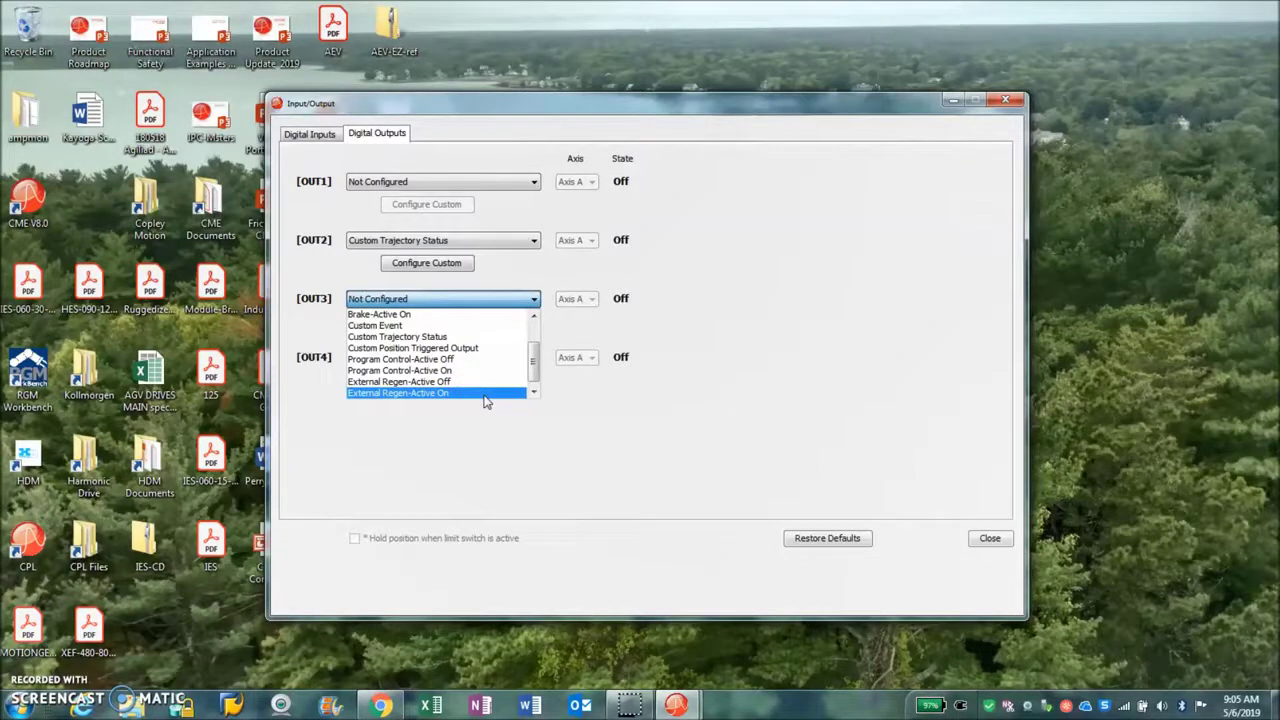
- Set OUT3 to External Regen-Active On and review its 89 V on / 86 V off voltages
click(485, 394)
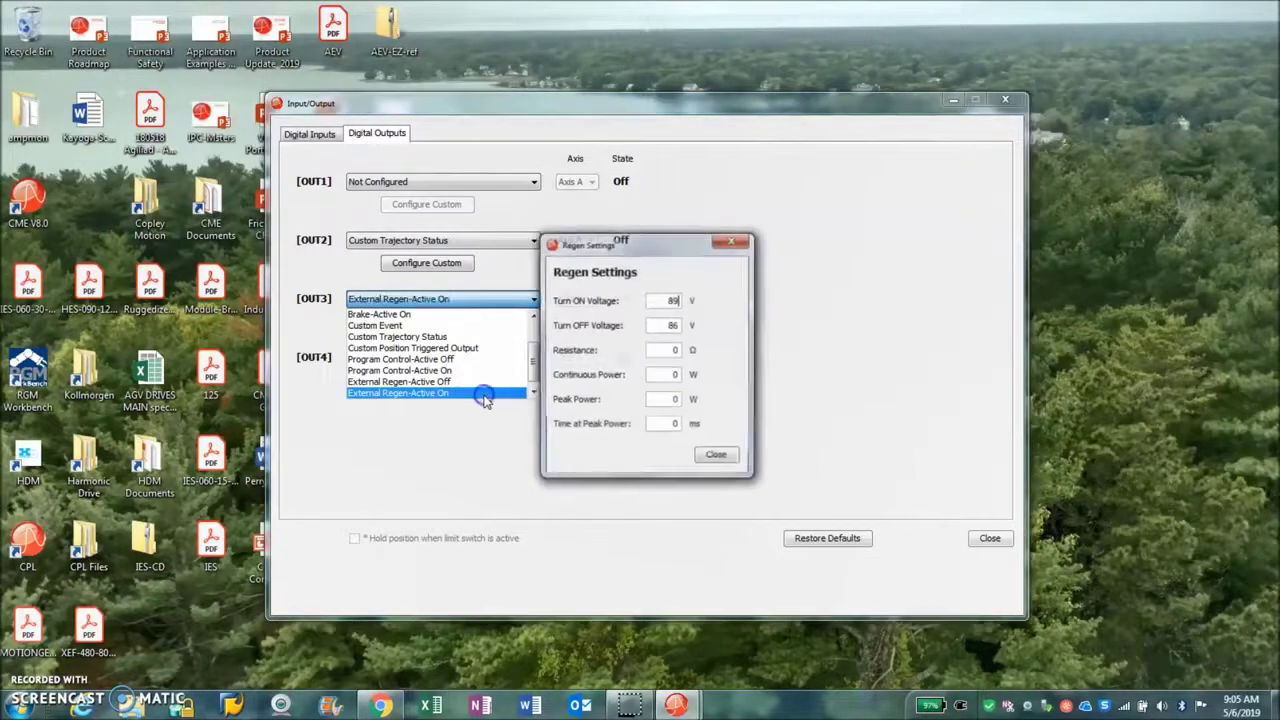
click(672, 300)
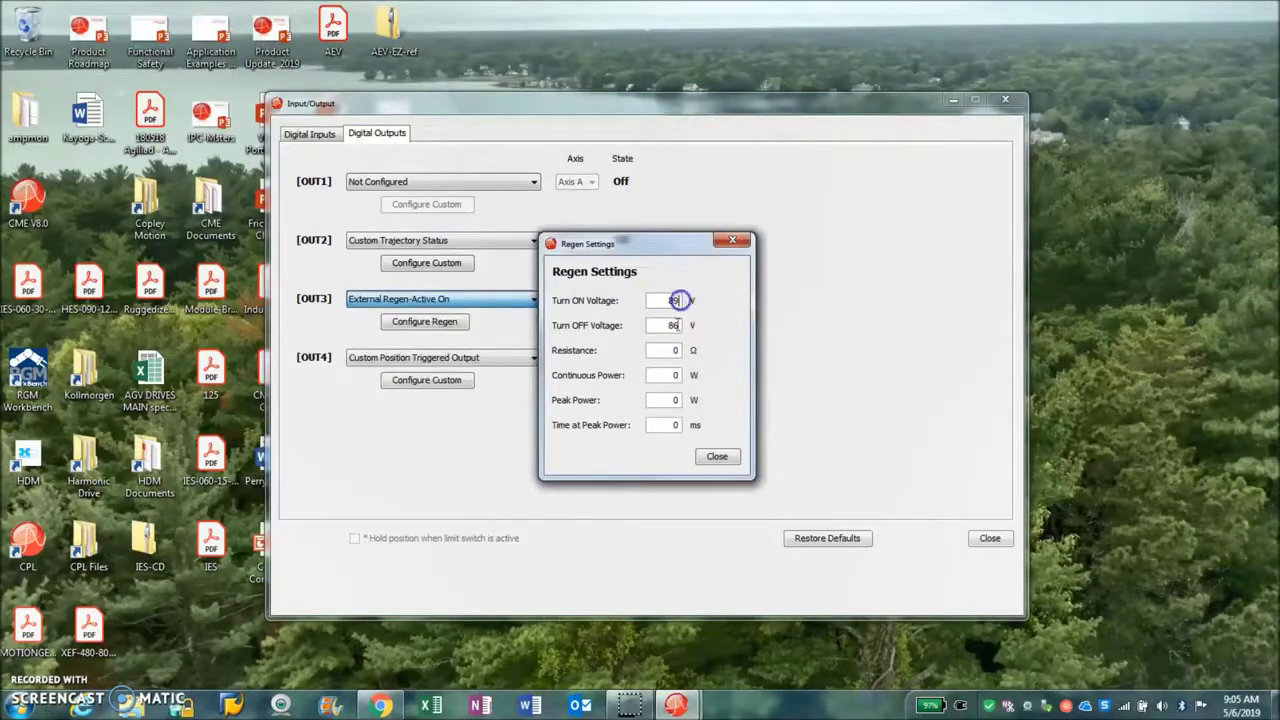
click(666, 325)
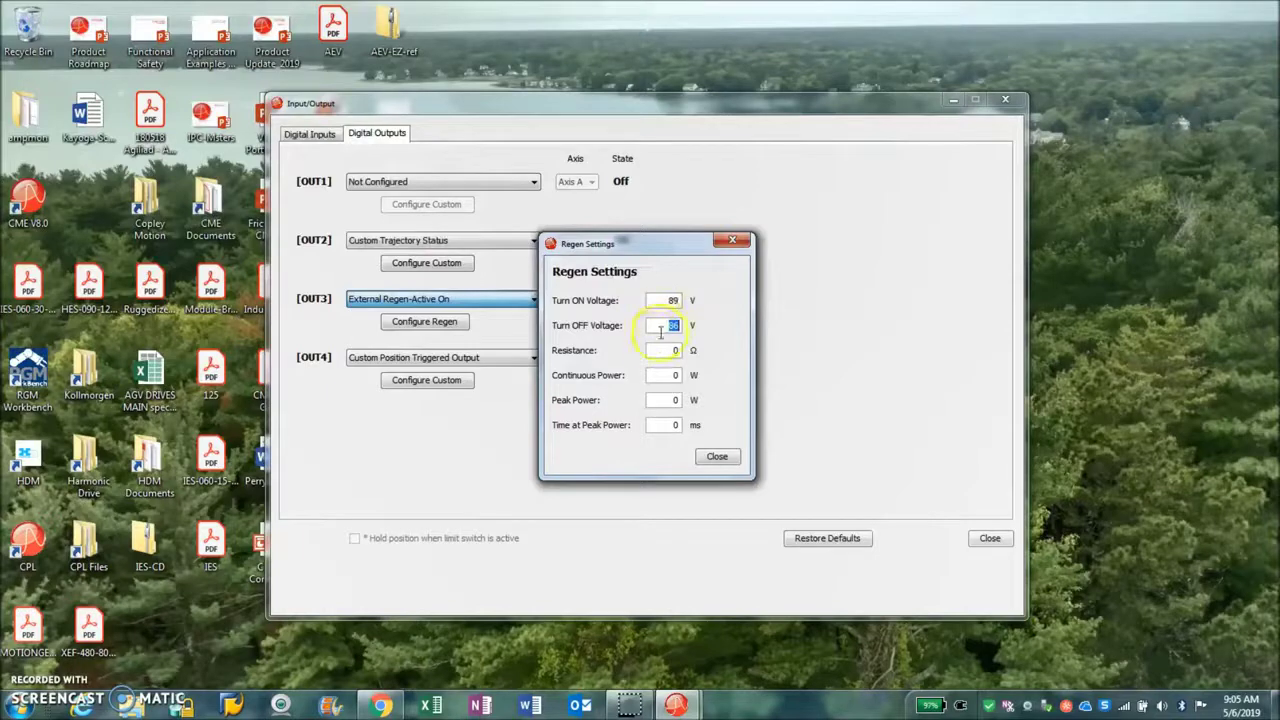
click(668, 333)
- Enter regen resistance 5 Ω, 50 W continuous, 500 W peak for 1000 ms, and close
click(675, 350)
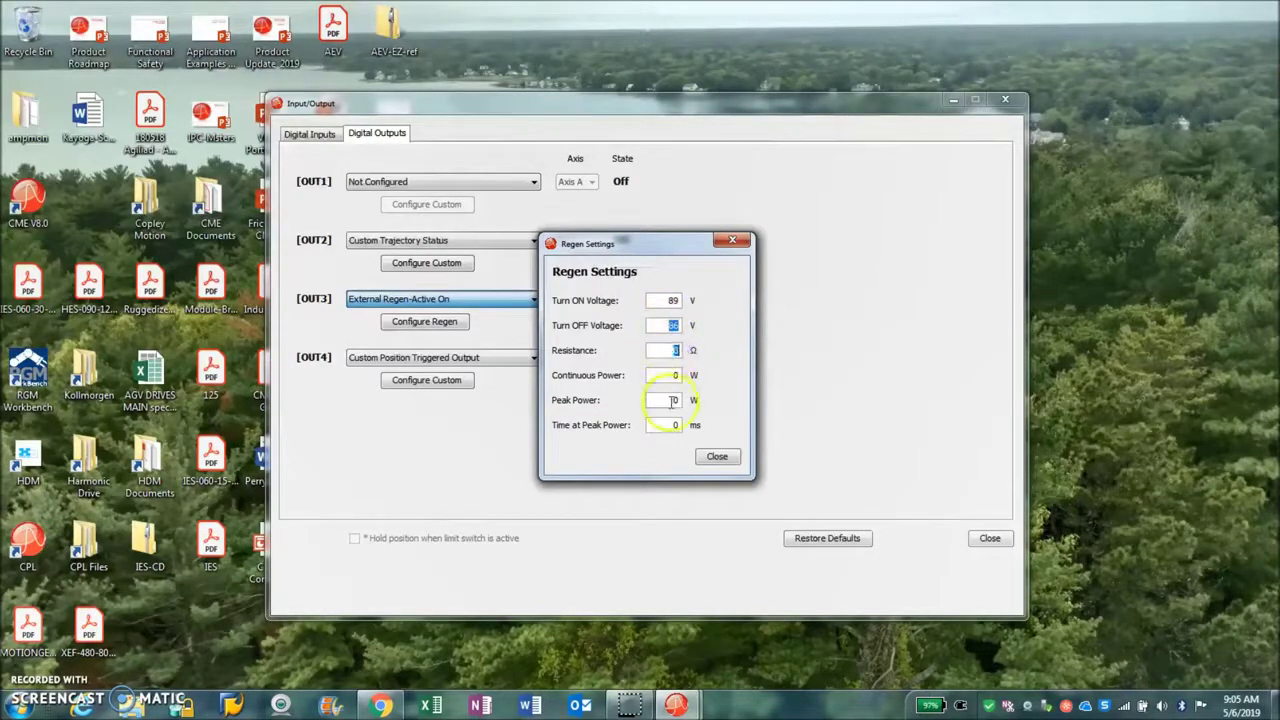
text(5)
click(665, 377)
text(50)
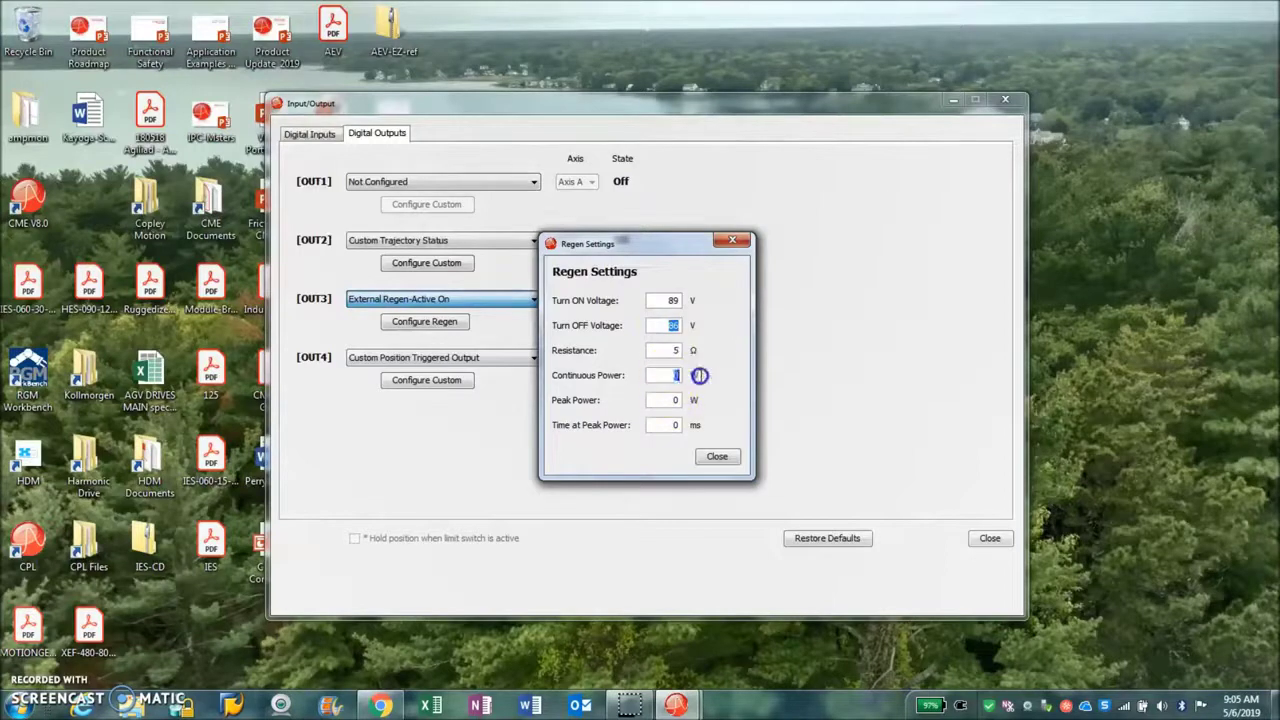
click(677, 401)
text(500)
click(675, 370)
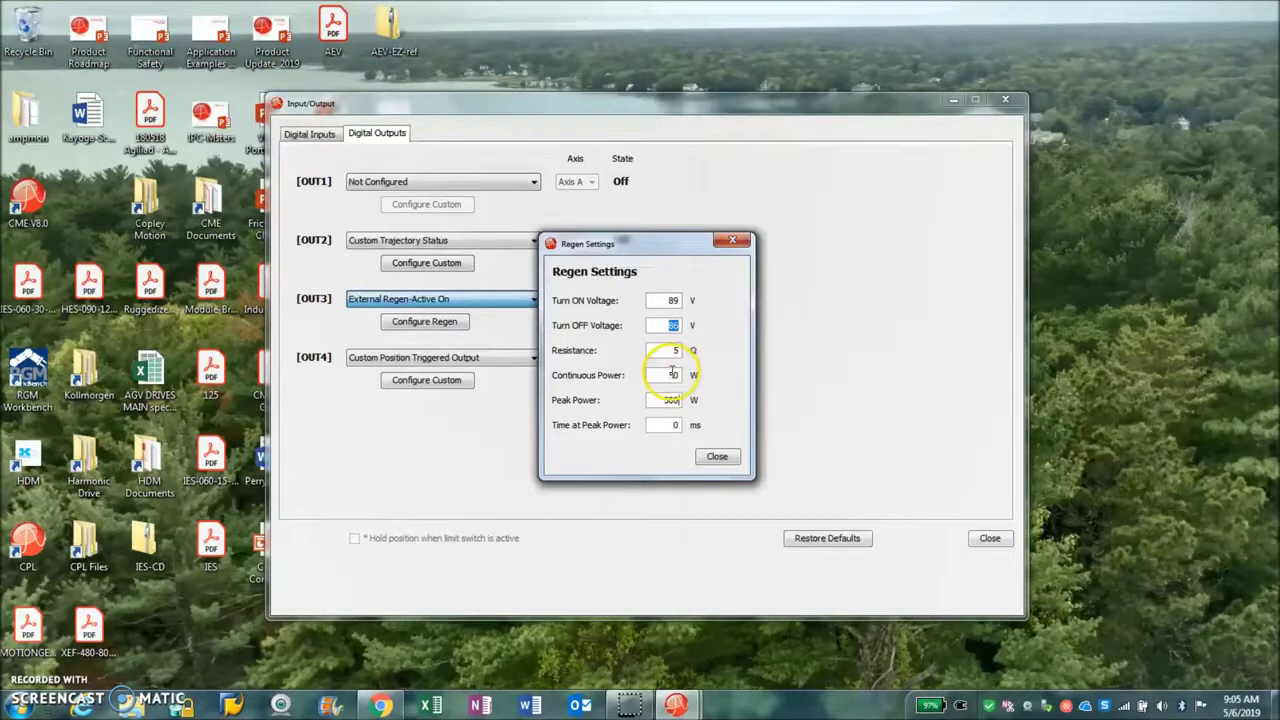
click(668, 426)
click(661, 375)
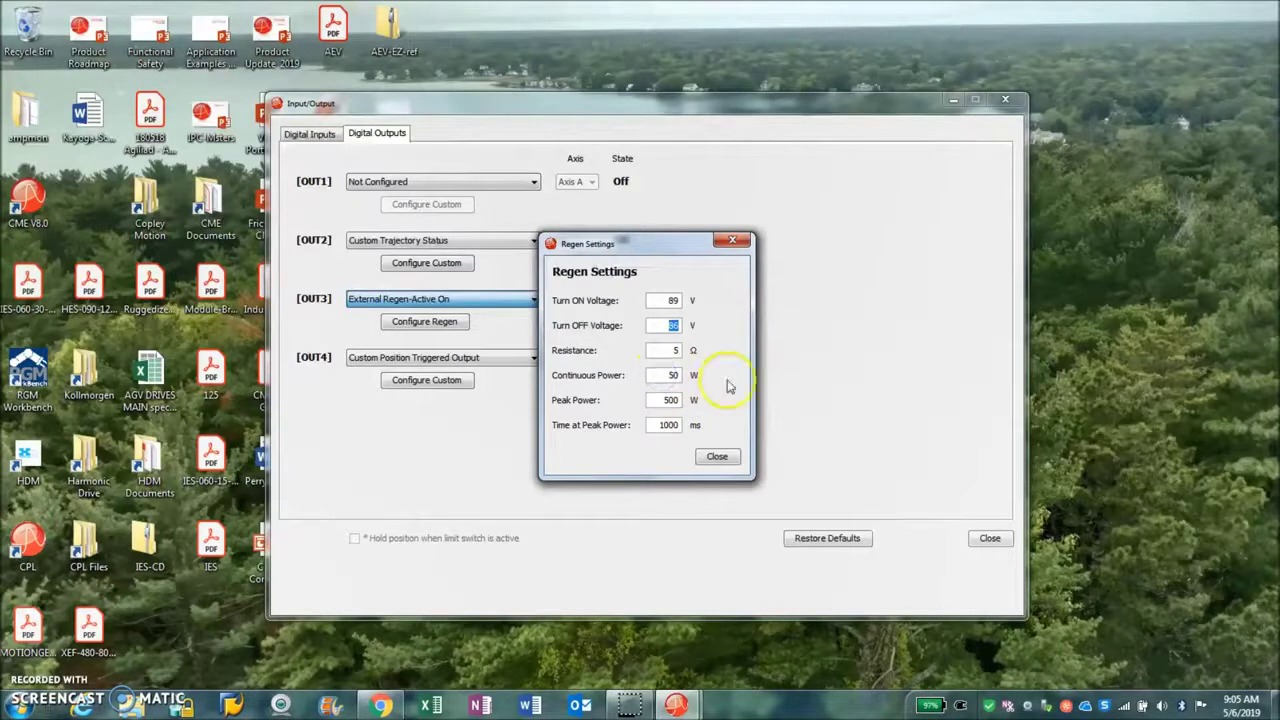
click(717, 458)
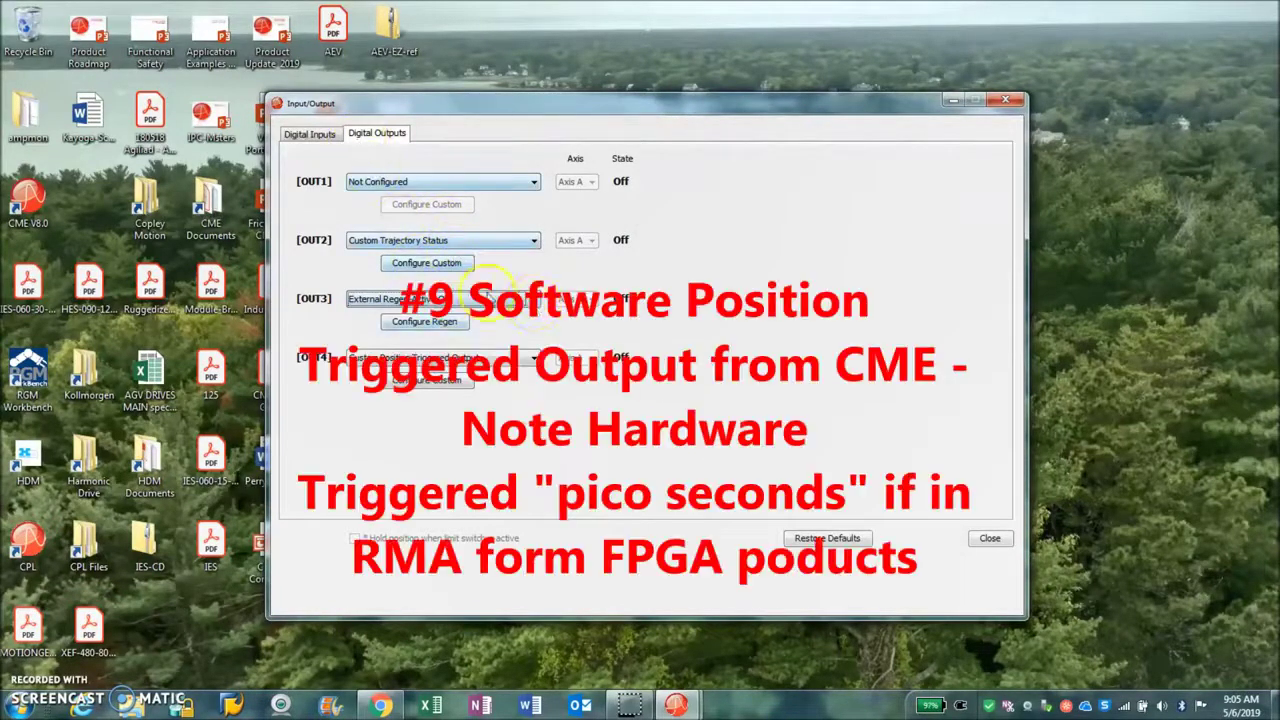
- Assign OUT2 the Custom Position Triggered Output function
click(535, 243)
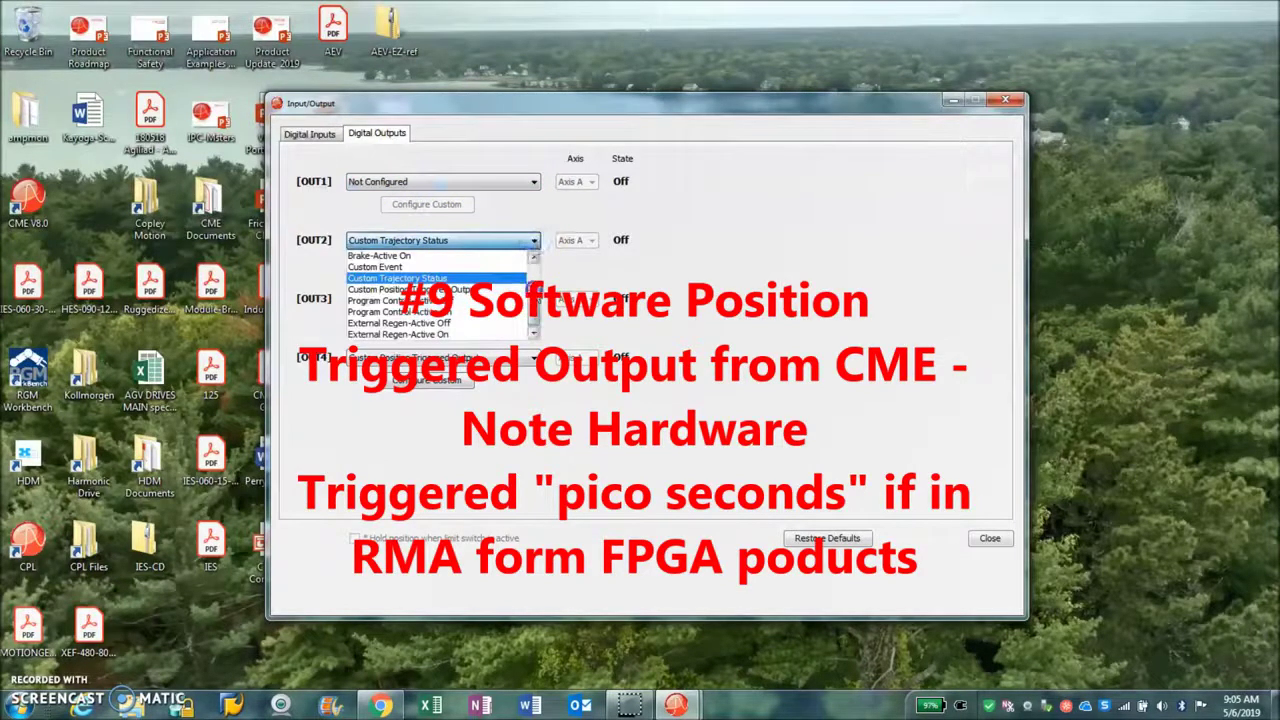
click(510, 289)
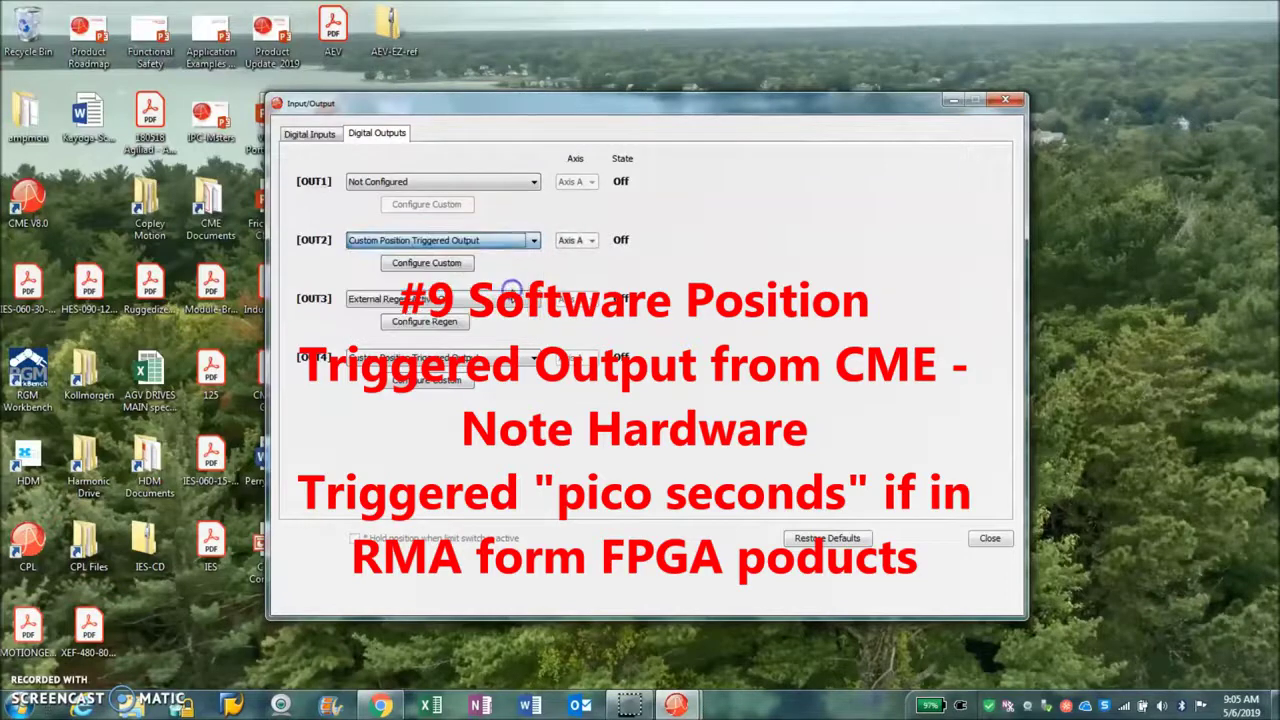
click(468, 265)
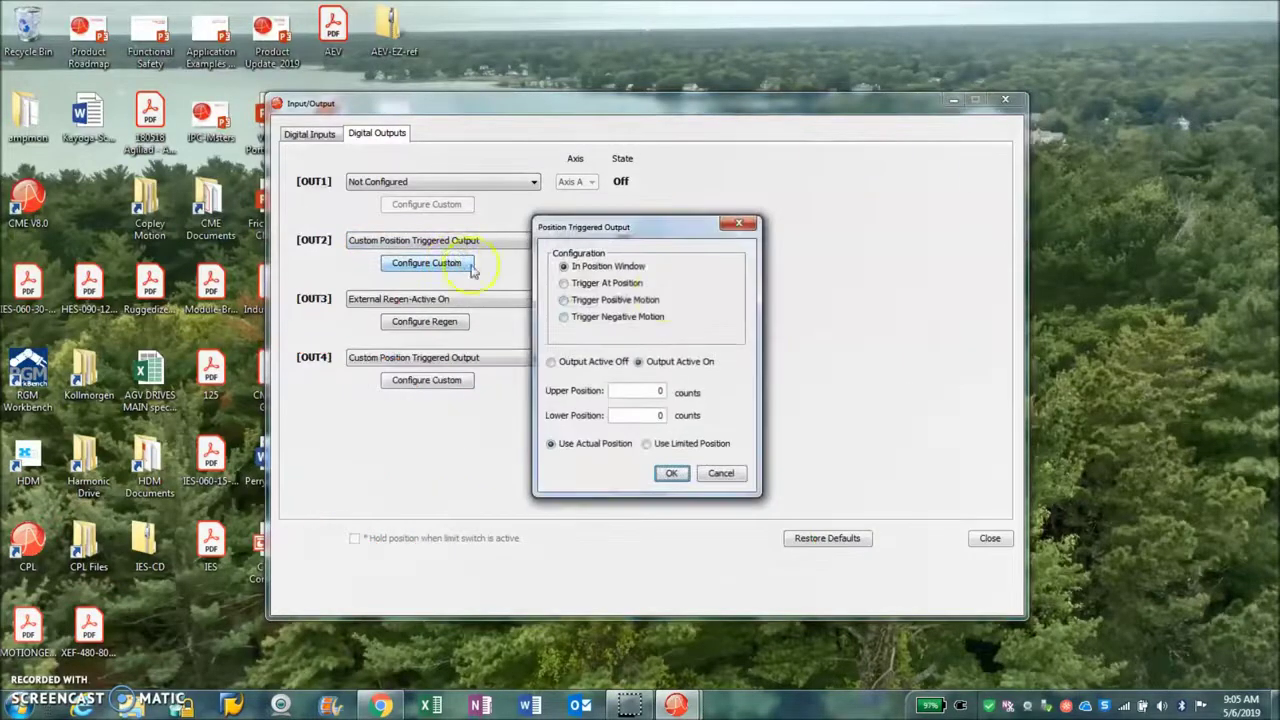
- Make OUT2 trigger at position 1000 counts for 10 ms, leaving its function unchanged
drag(650, 224, 781, 217)
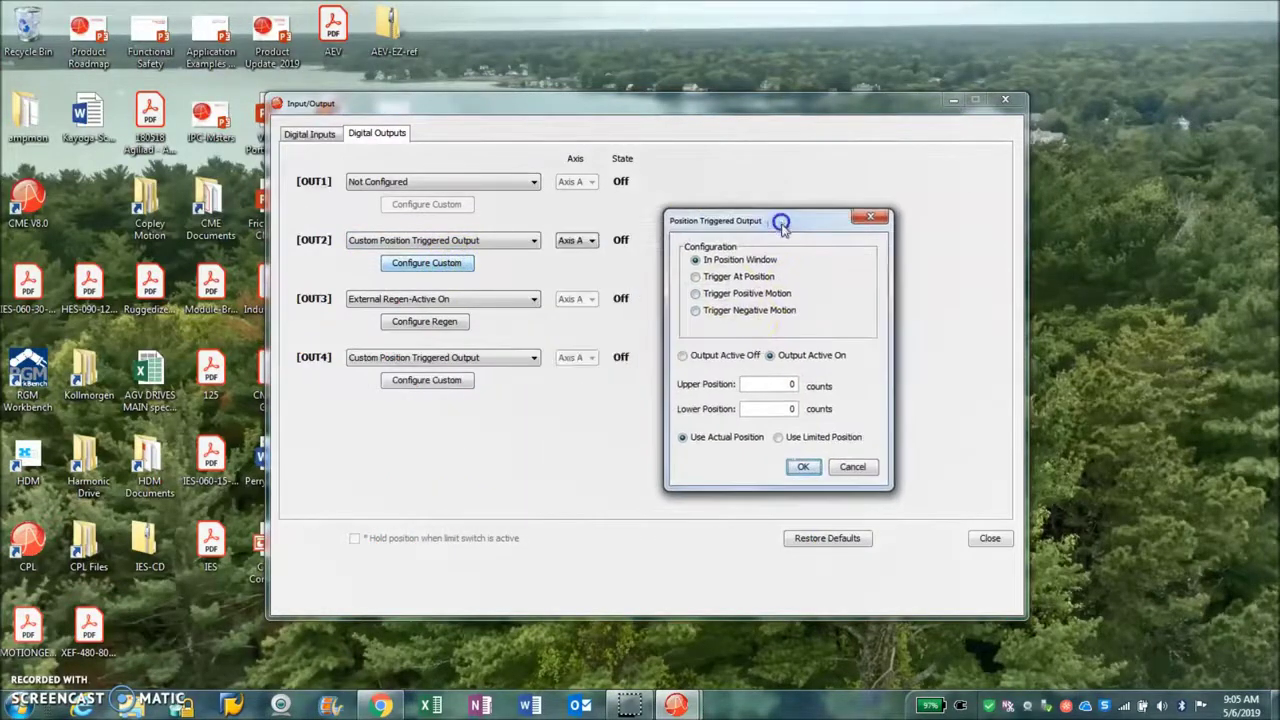
click(718, 276)
double_click(762, 385)
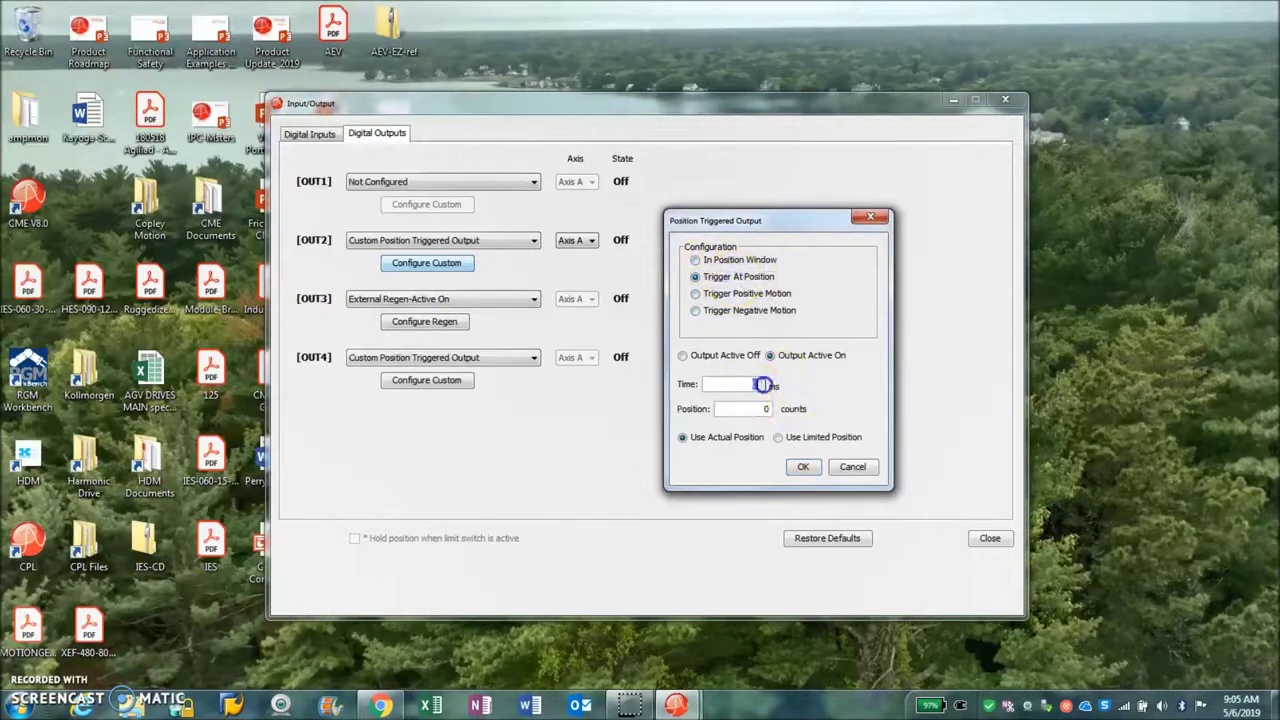
double_click(766, 408)
text(1000)
click(749, 385)
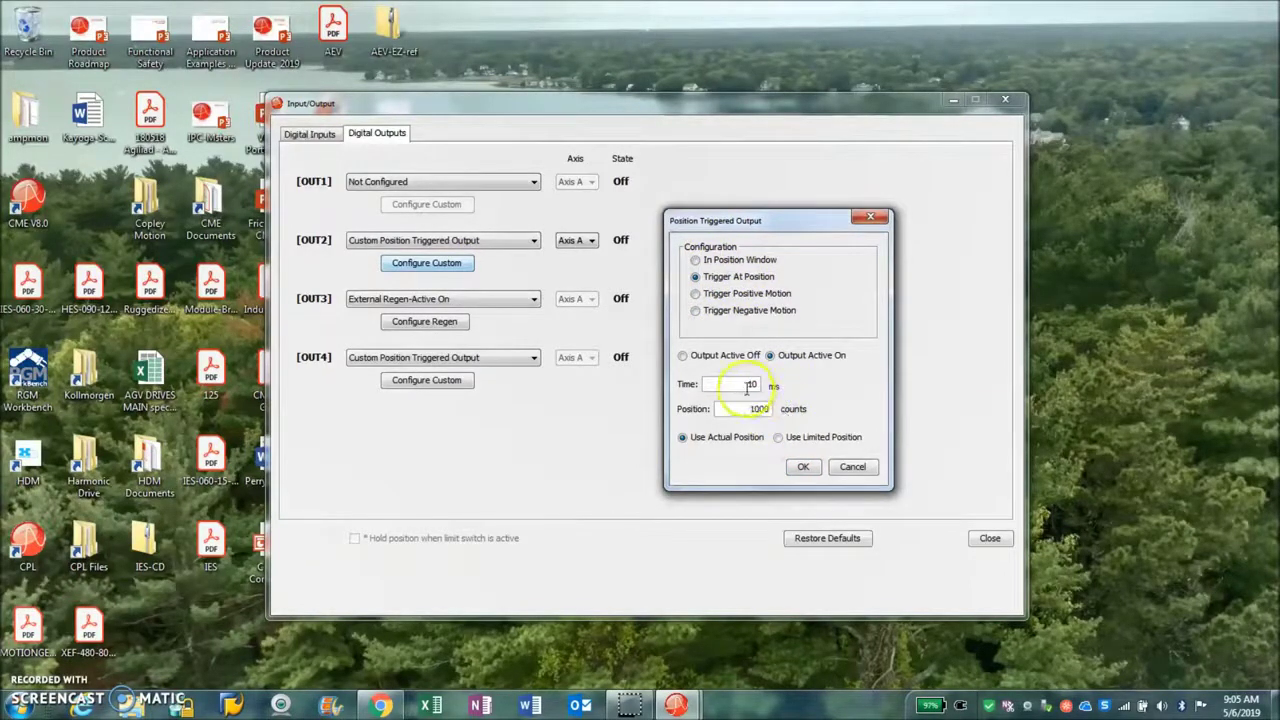
click(794, 451)
click(852, 467)
click(520, 242)
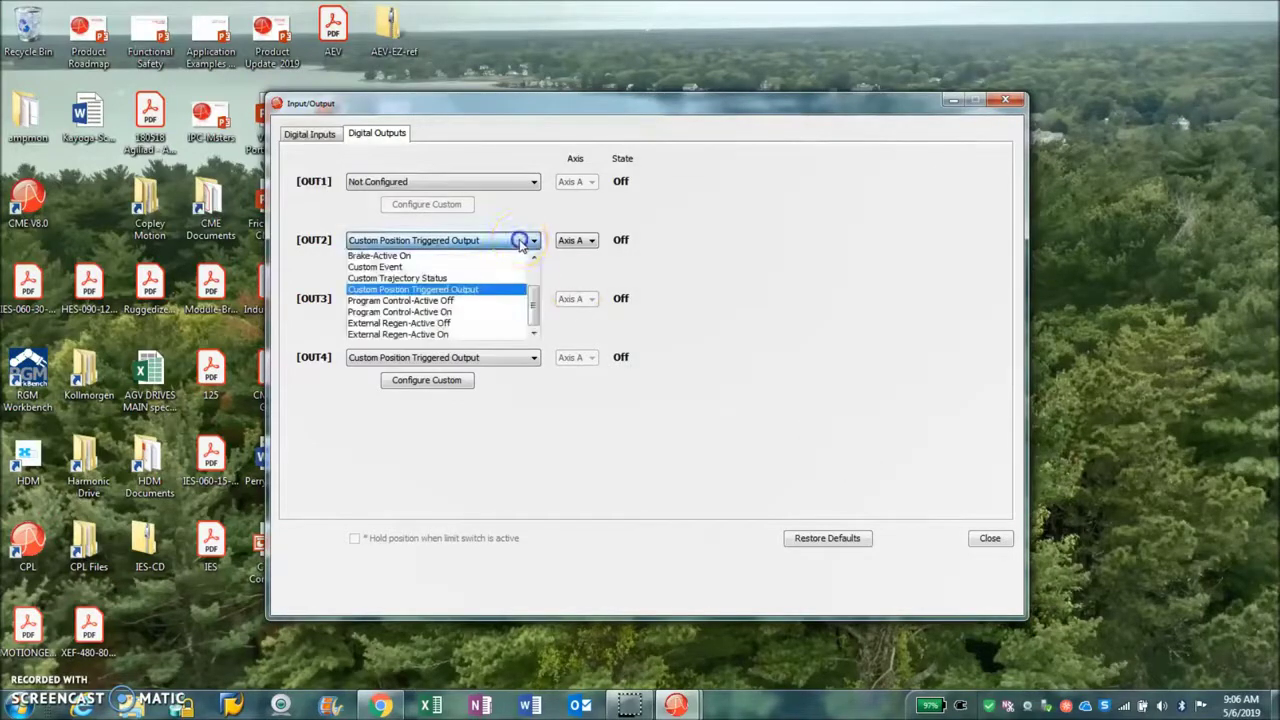
click(310, 134)
- Assign IN2 to Simulated Absolute Encoder Burst on LO-HI Transition, then close the Input/Output window
click(358, 133)
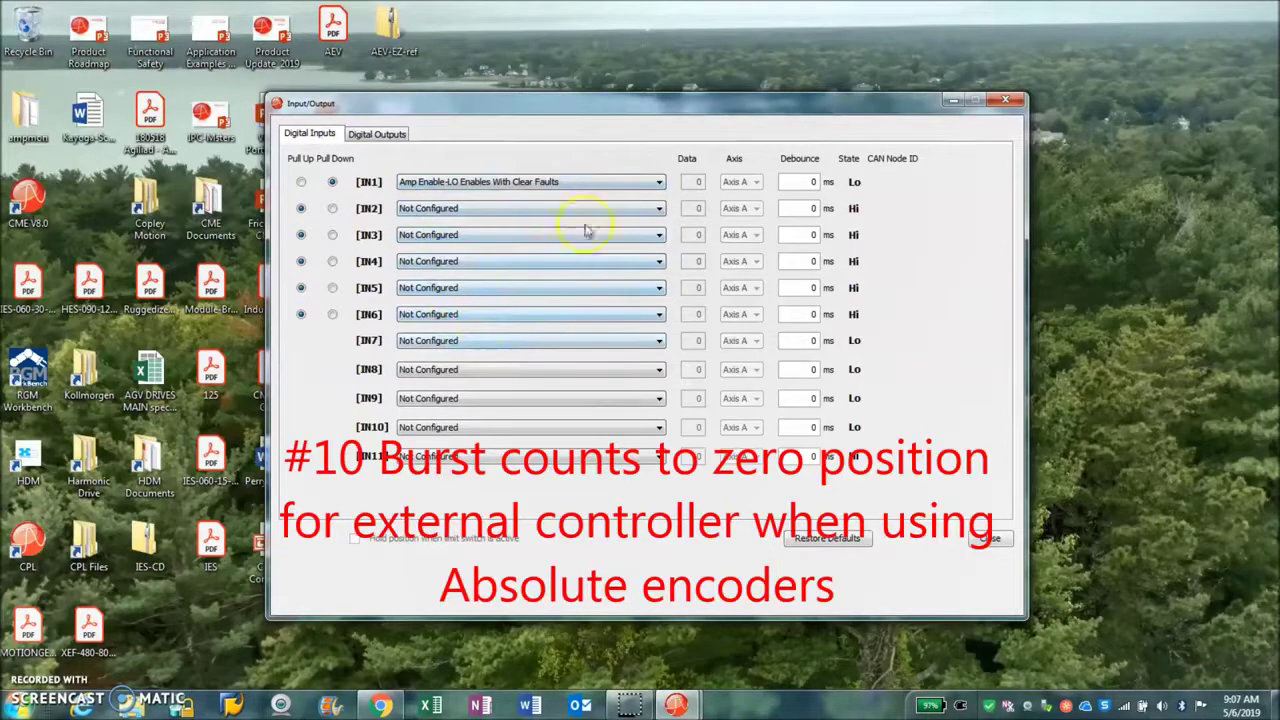
click(634, 208)
drag(654, 247, 660, 268)
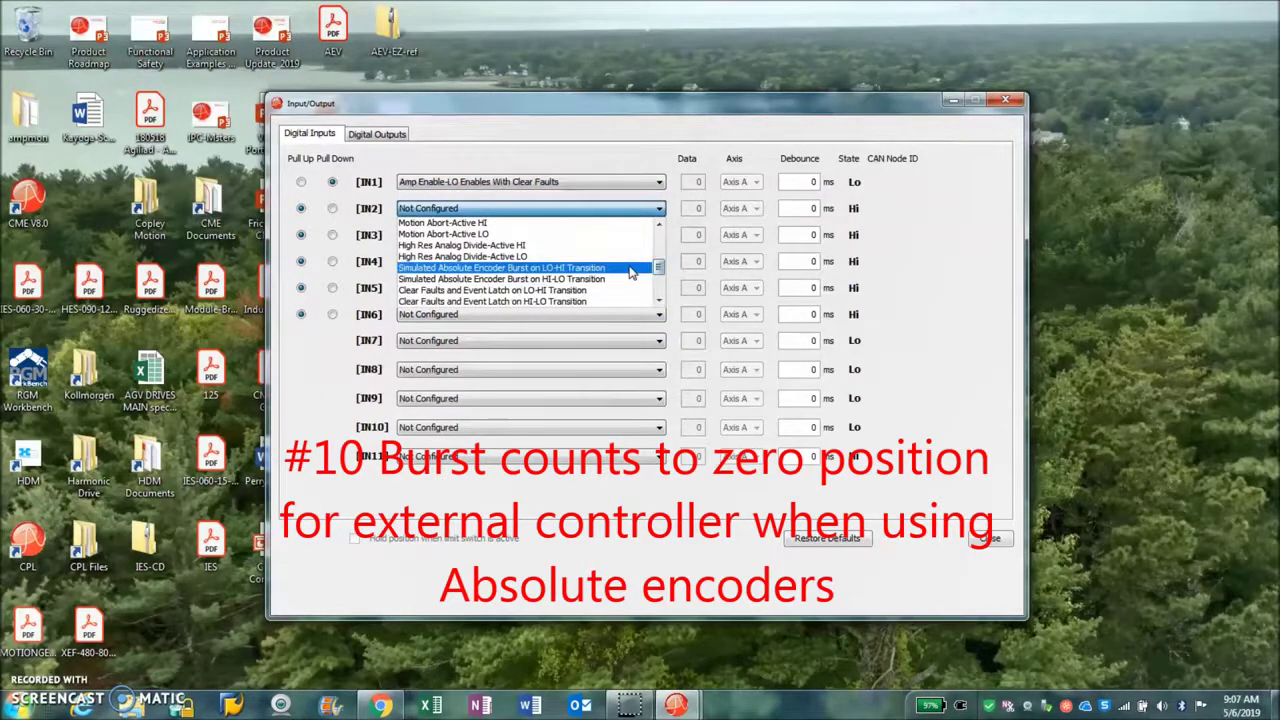
click(631, 268)
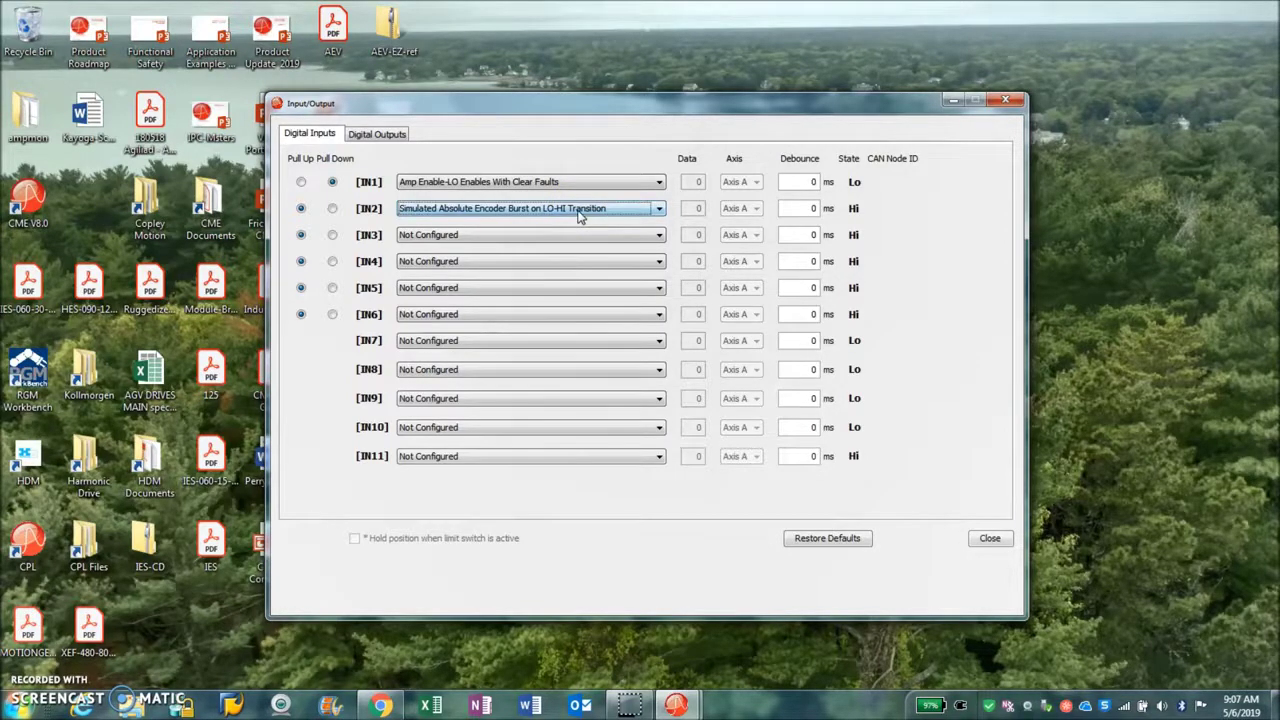
click(570, 222)
click(1014, 101)
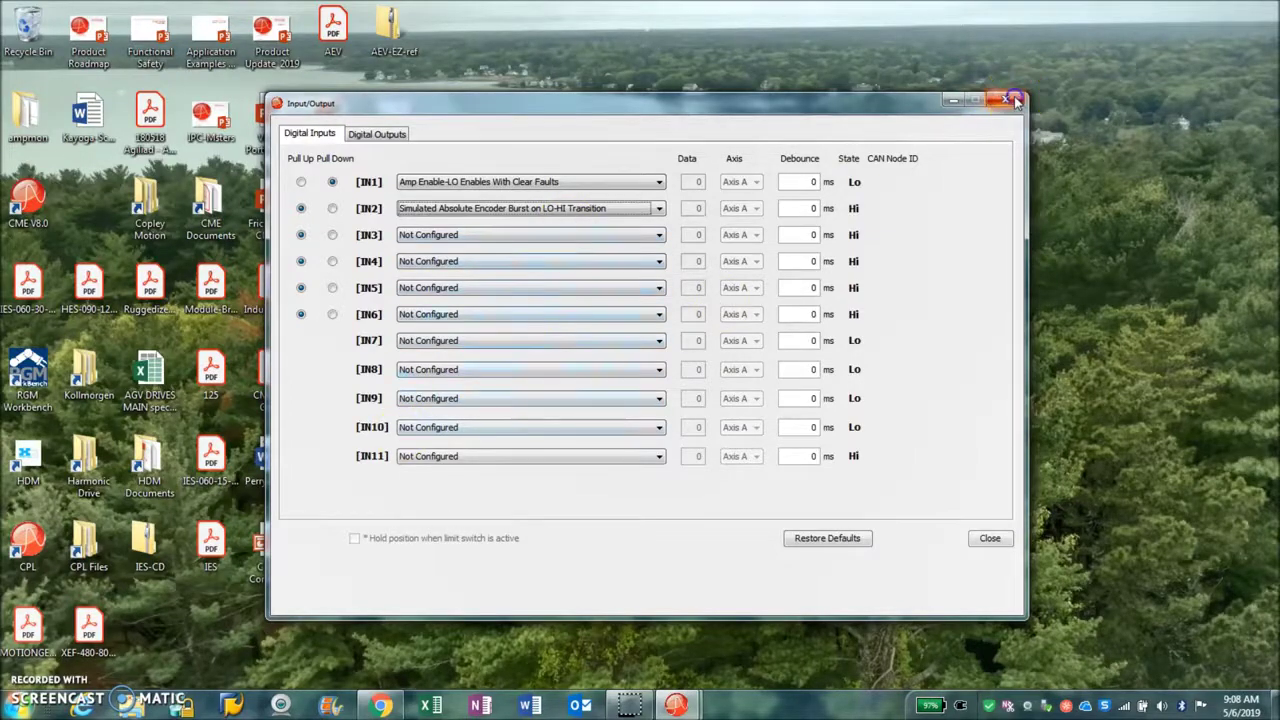